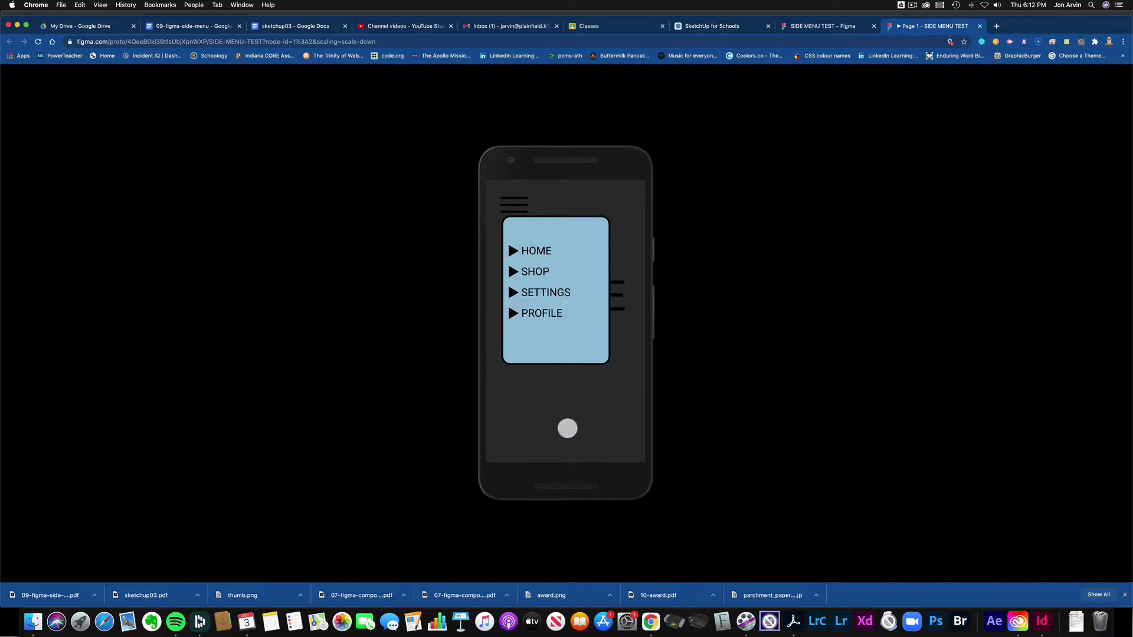
# Step: Test the phone prototype by repeatedly opening the side menu from the hamburger icon and dismissing it outside the overlay
pyautogui.click(571, 420)
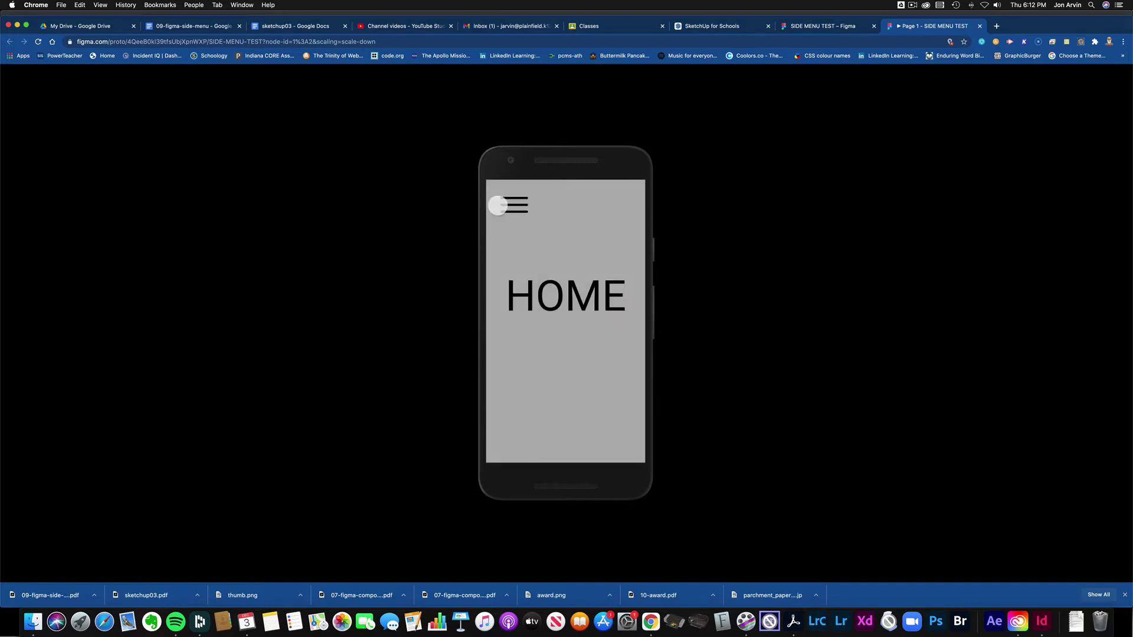
pyautogui.click(505, 205)
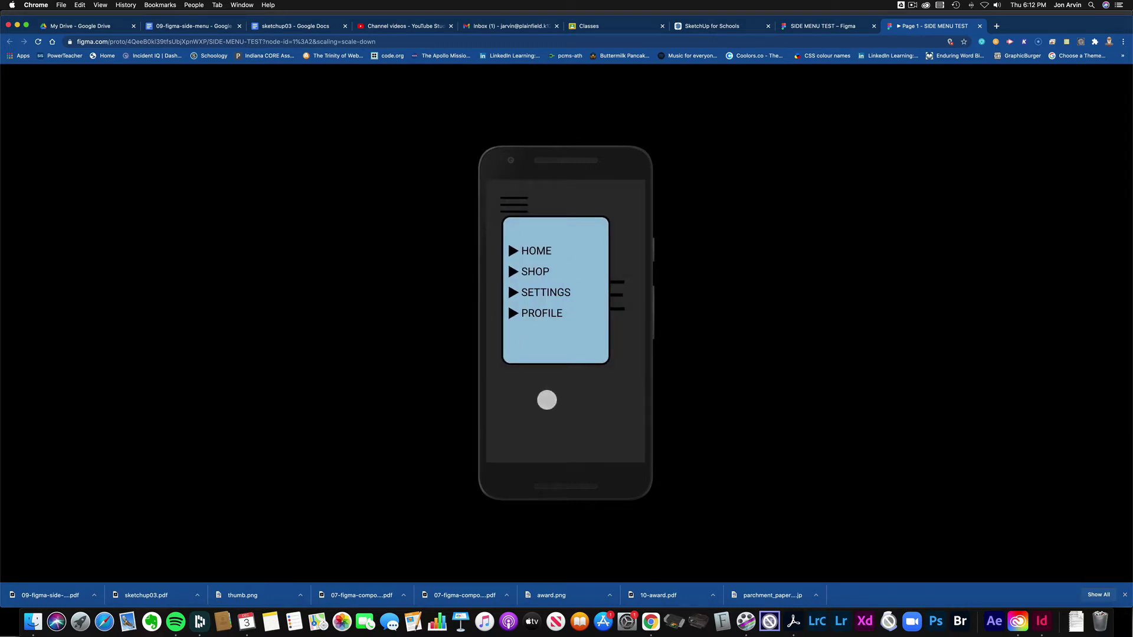
pyautogui.click(549, 406)
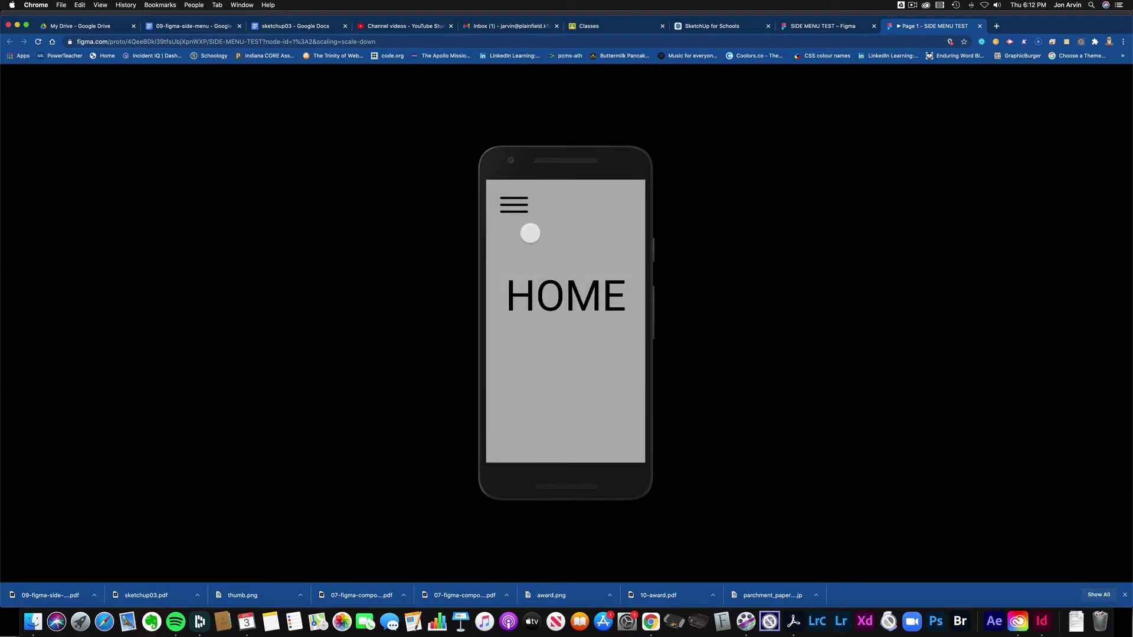
pyautogui.click(514, 204)
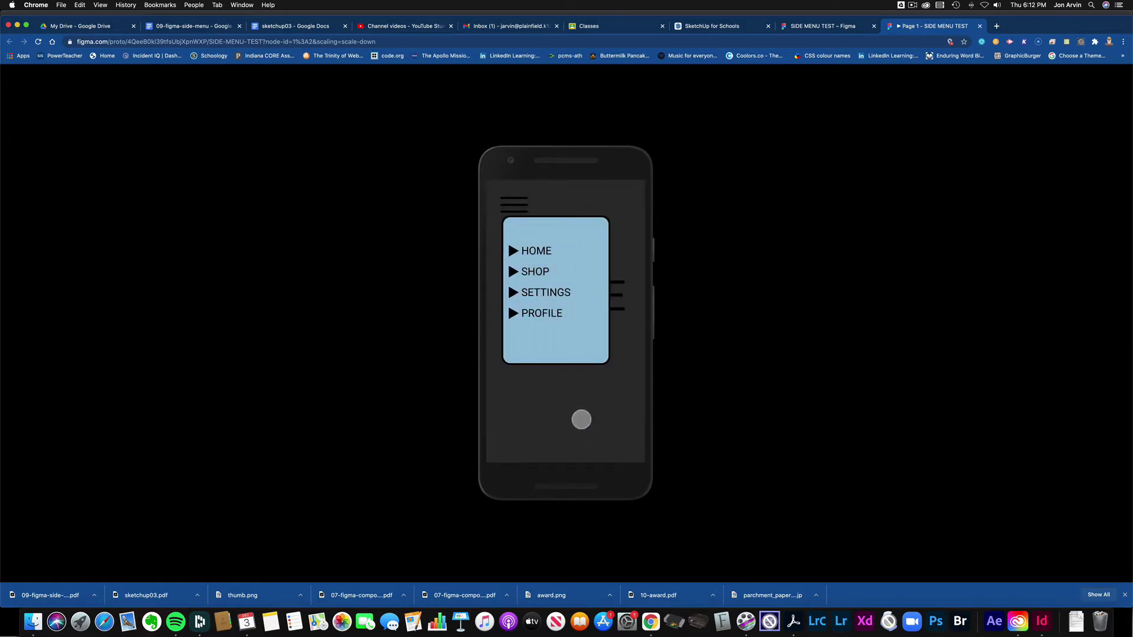
pyautogui.click(582, 419)
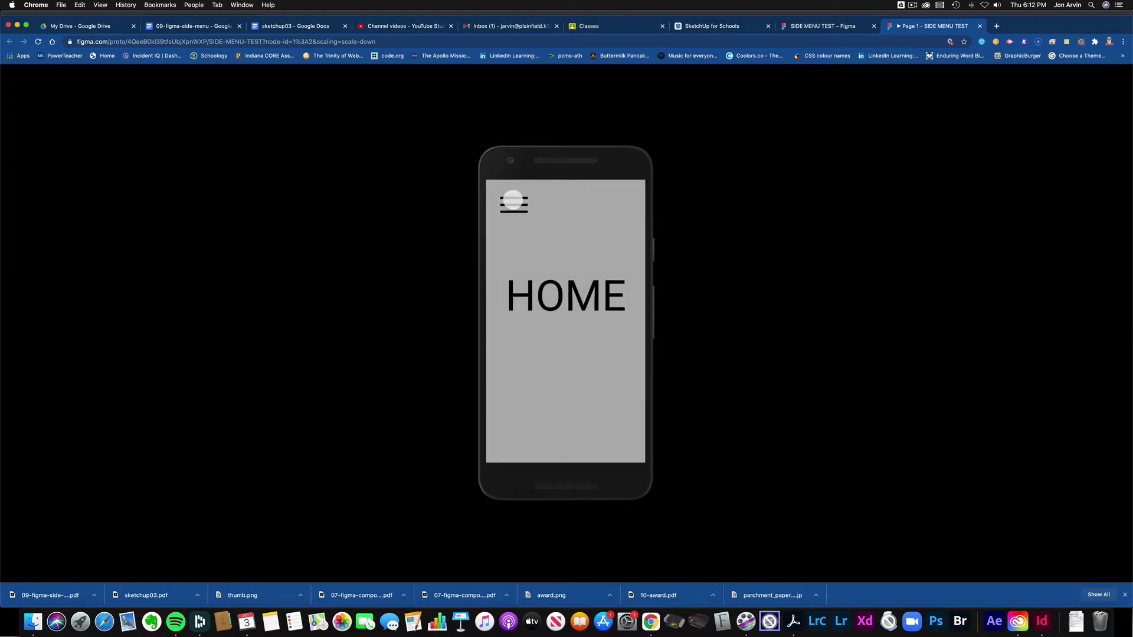
pyautogui.click(514, 204)
pyautogui.click(542, 404)
pyautogui.click(516, 202)
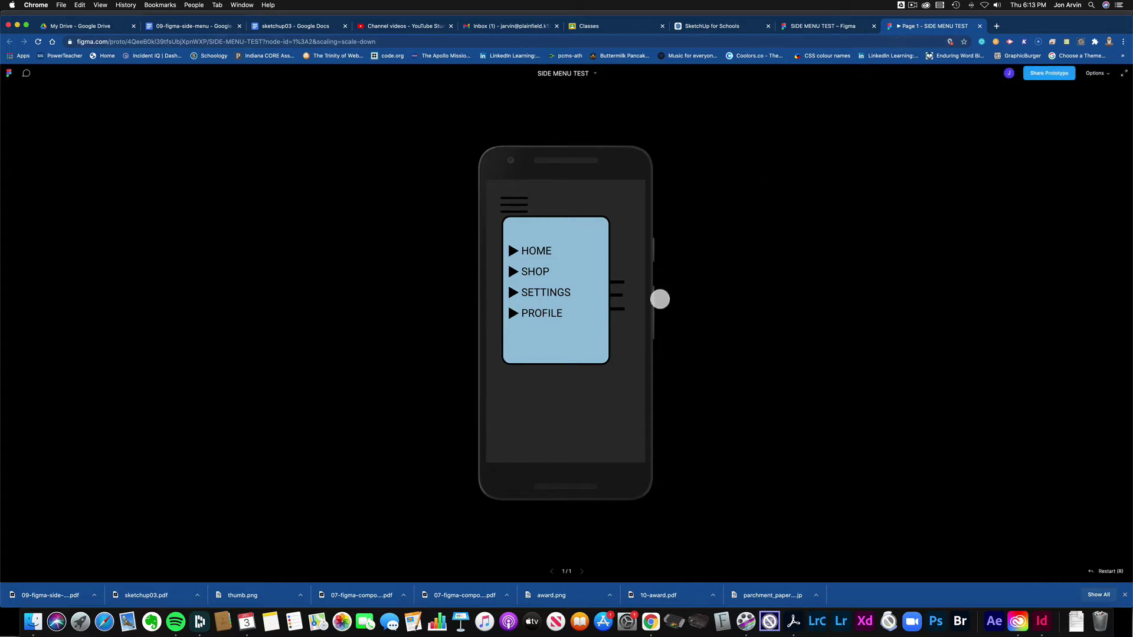
# Step: Switch to Acrobat and highlight "(30 Points)", "single screen", "hamburger menu" and "side menu" in the assignment's title and description
pyautogui.click(793, 623)
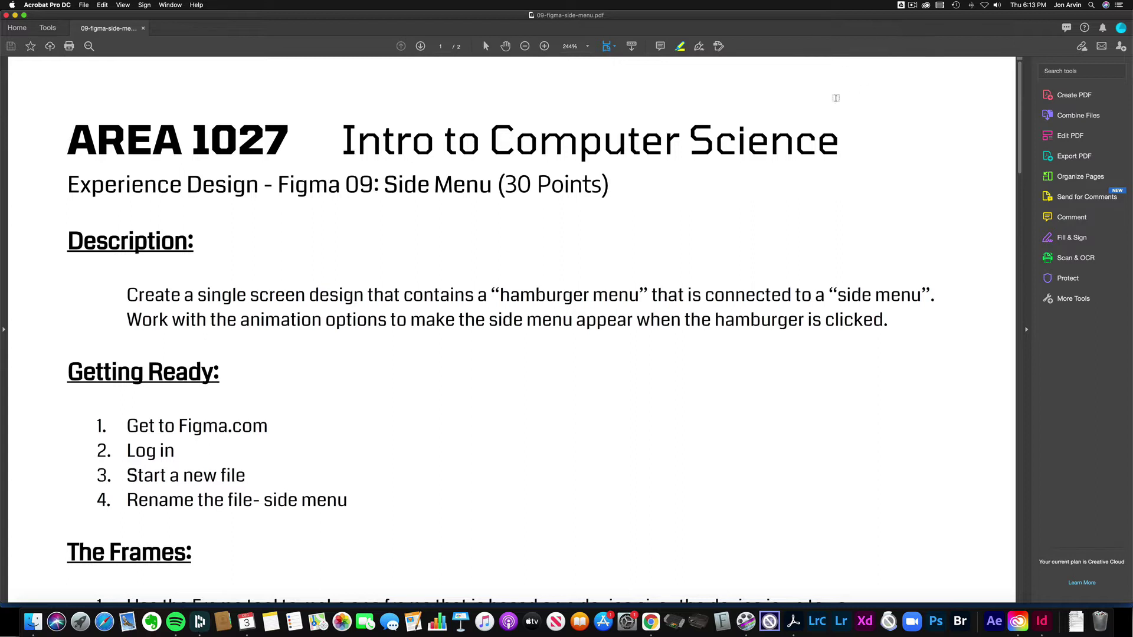
pyautogui.moveTo(501, 193); pyautogui.dragTo(606, 189)
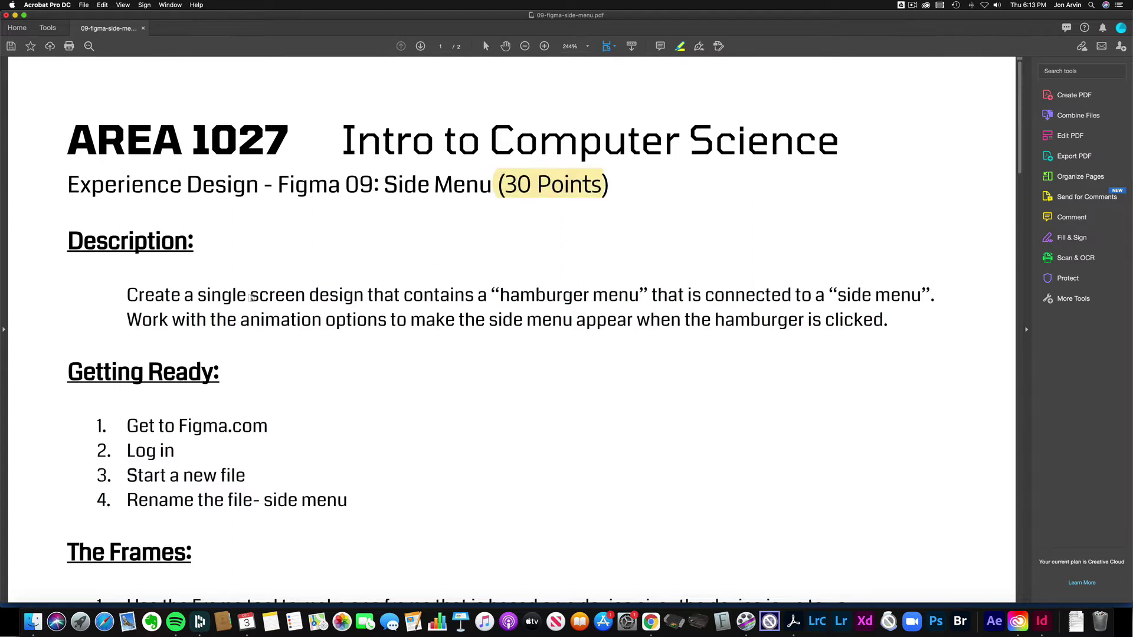
pyautogui.moveTo(197, 295); pyautogui.dragTo(307, 295)
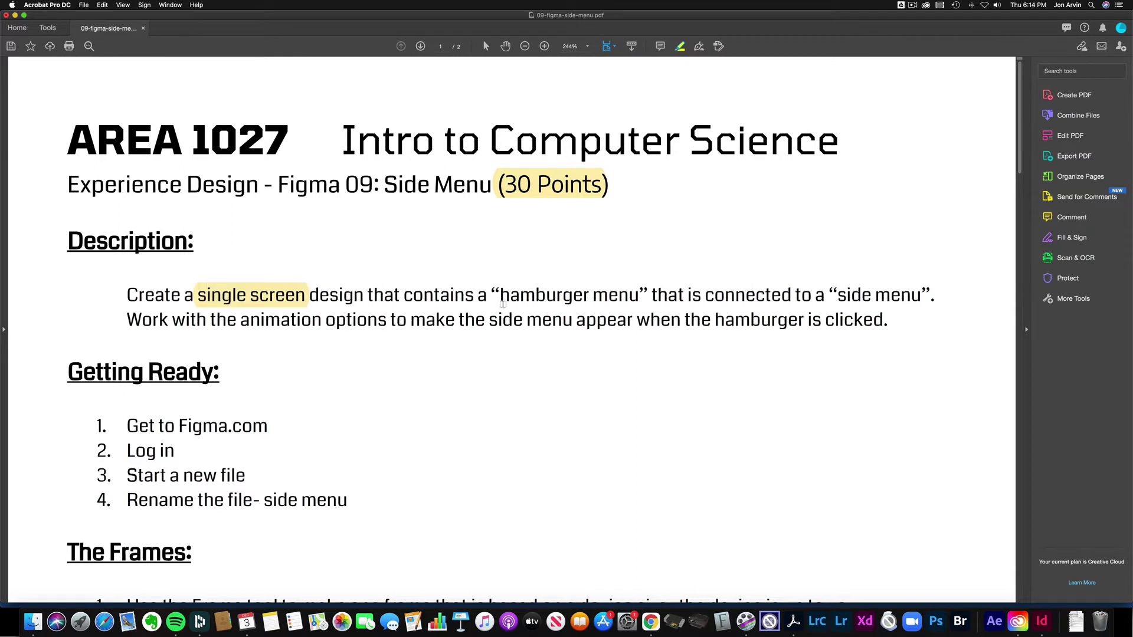
pyautogui.moveTo(492, 293); pyautogui.dragTo(686, 295)
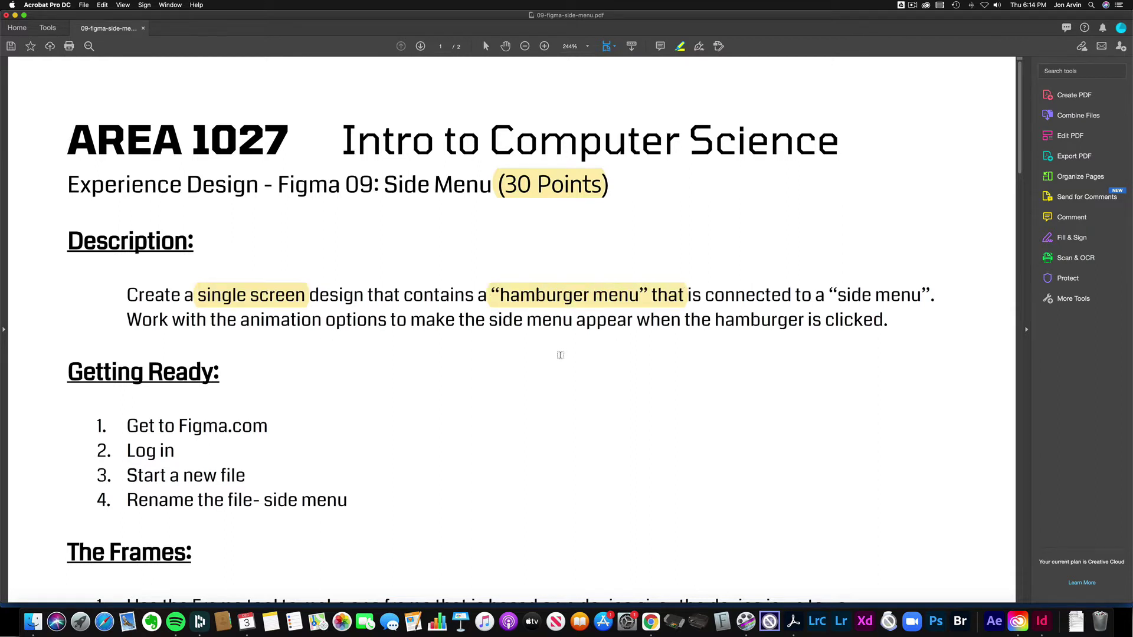
pyautogui.moveTo(829, 292); pyautogui.dragTo(924, 295)
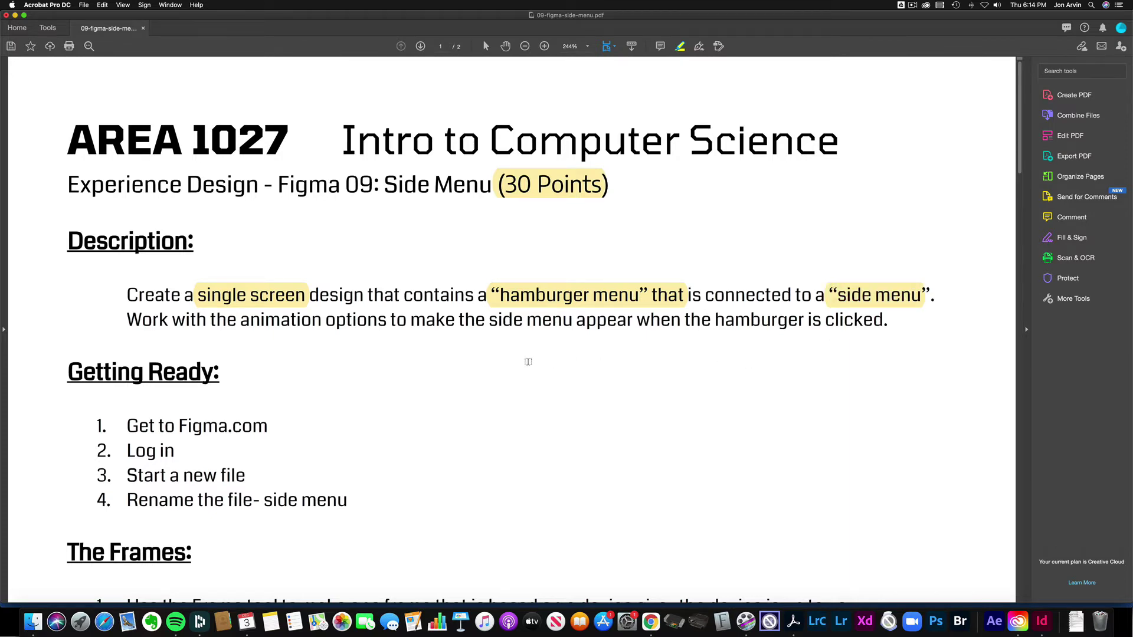
# Step: Highlight the section headings "The Frames:" and "The First Frame:" in the assignment PDF
pyautogui.scroll(-6, 528, 361)
pyautogui.scroll(-2, 528, 361)
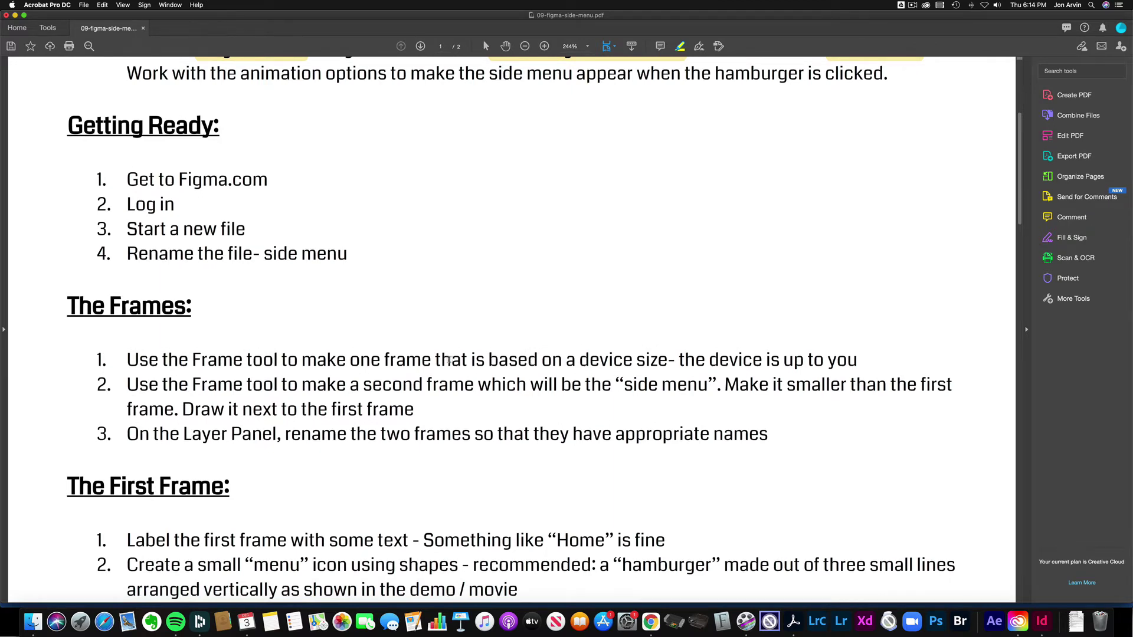
pyautogui.scroll(1, 439, 358)
pyautogui.scroll(-3, 439, 358)
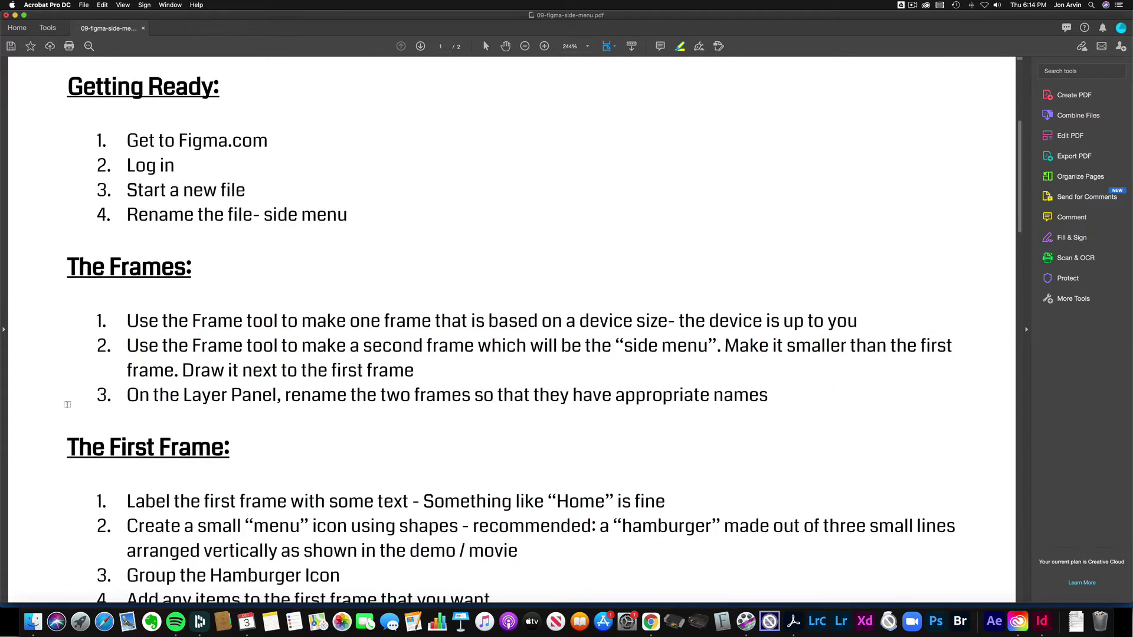
pyautogui.moveTo(68, 267); pyautogui.dragTo(234, 275)
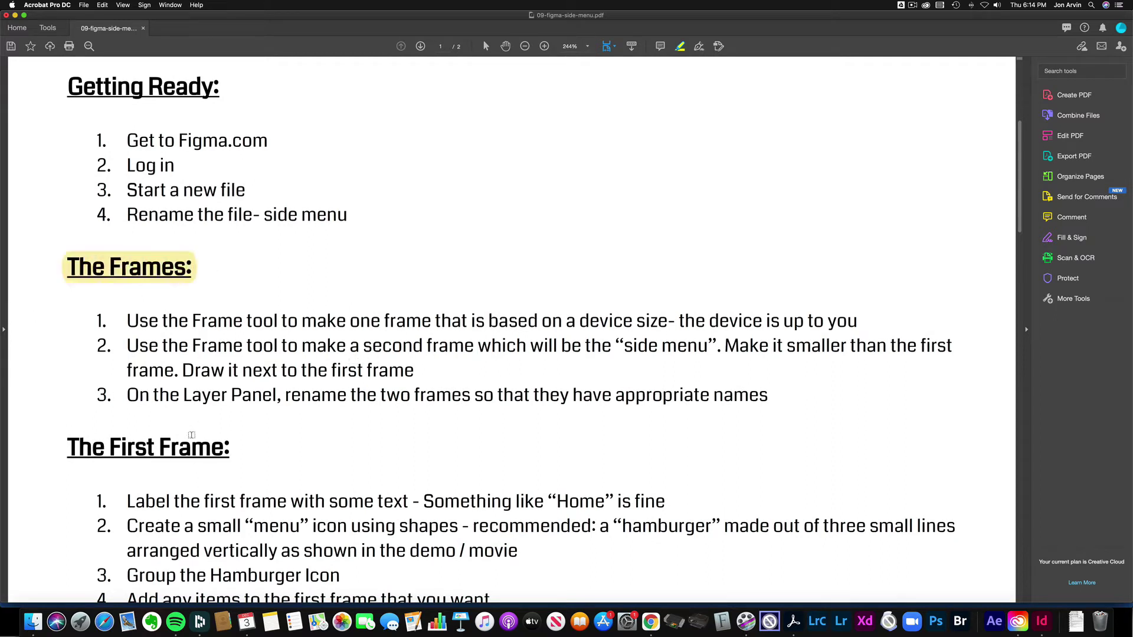
pyautogui.scroll(-2, 95, 453)
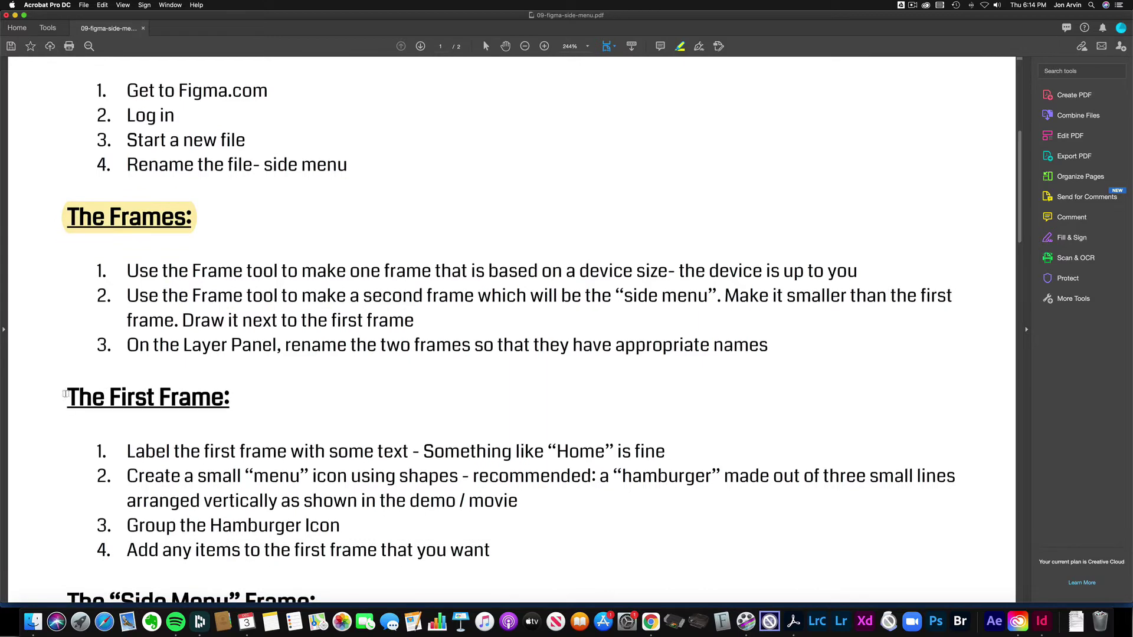
pyautogui.moveTo(66, 394); pyautogui.dragTo(265, 401)
# Step: Highlight the heading "The 'Side Menu' Frame:" and the phrase "least 4 typical 'menu items'" in its first instruction
pyautogui.scroll(-4, 289, 466)
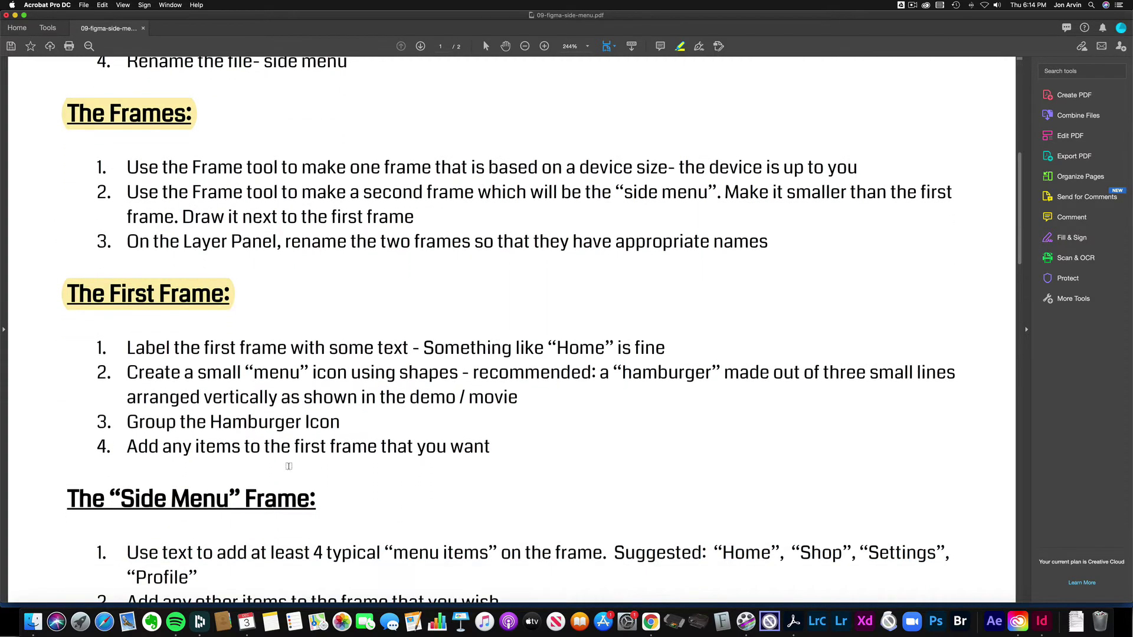
pyautogui.scroll(-4, 288, 466)
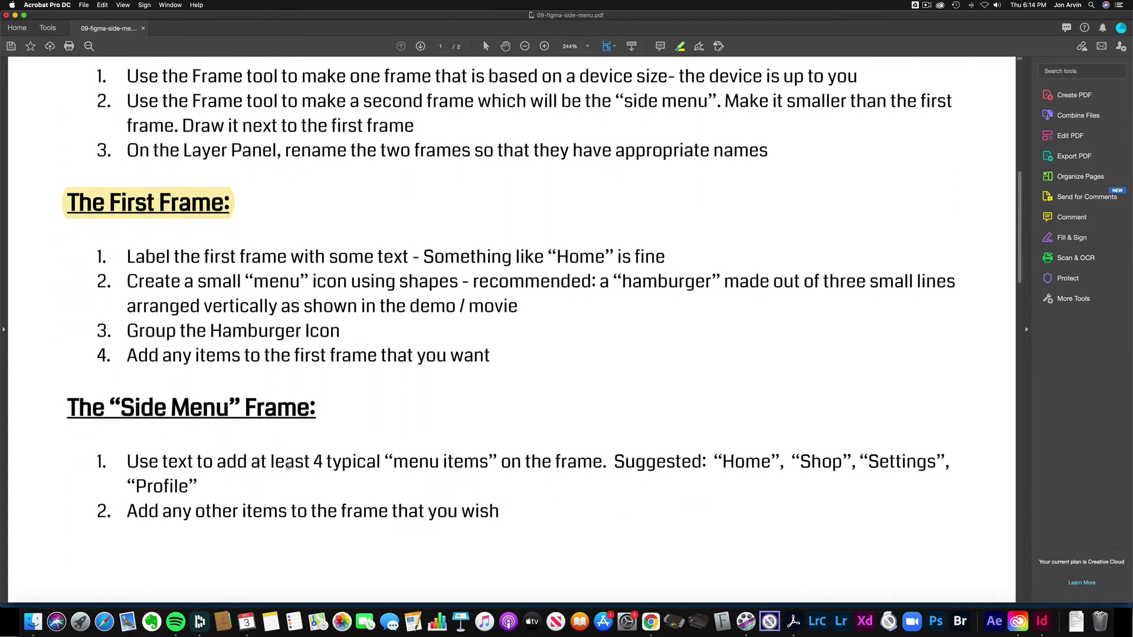
pyautogui.moveTo(65, 392); pyautogui.dragTo(346, 400)
pyautogui.scroll(-5, 352, 451)
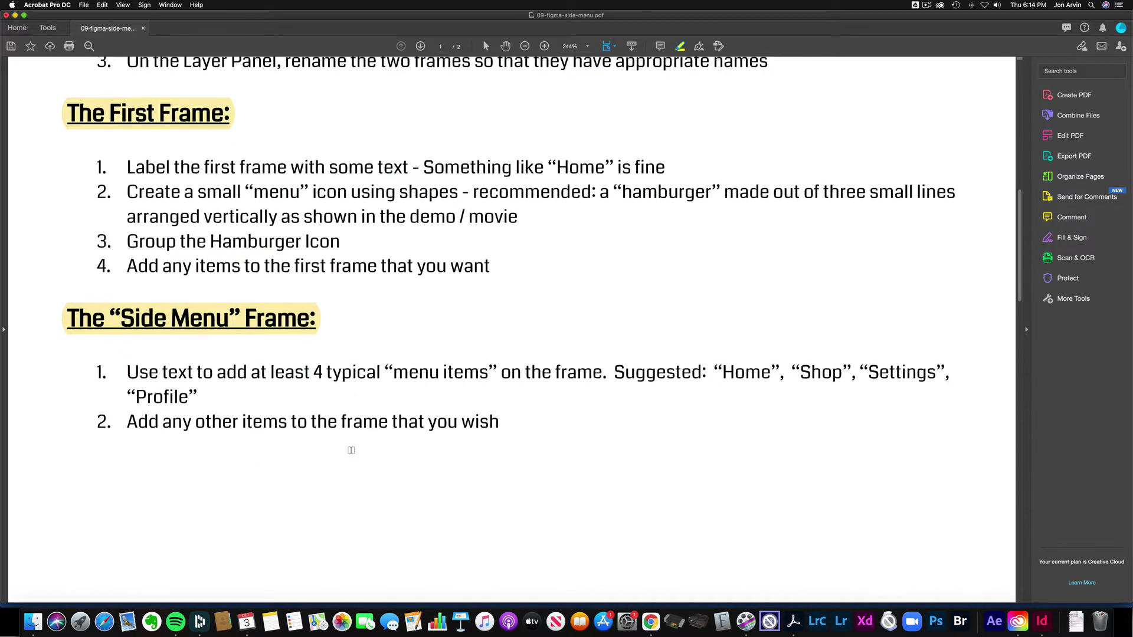
pyautogui.moveTo(271, 299); pyautogui.dragTo(475, 299)
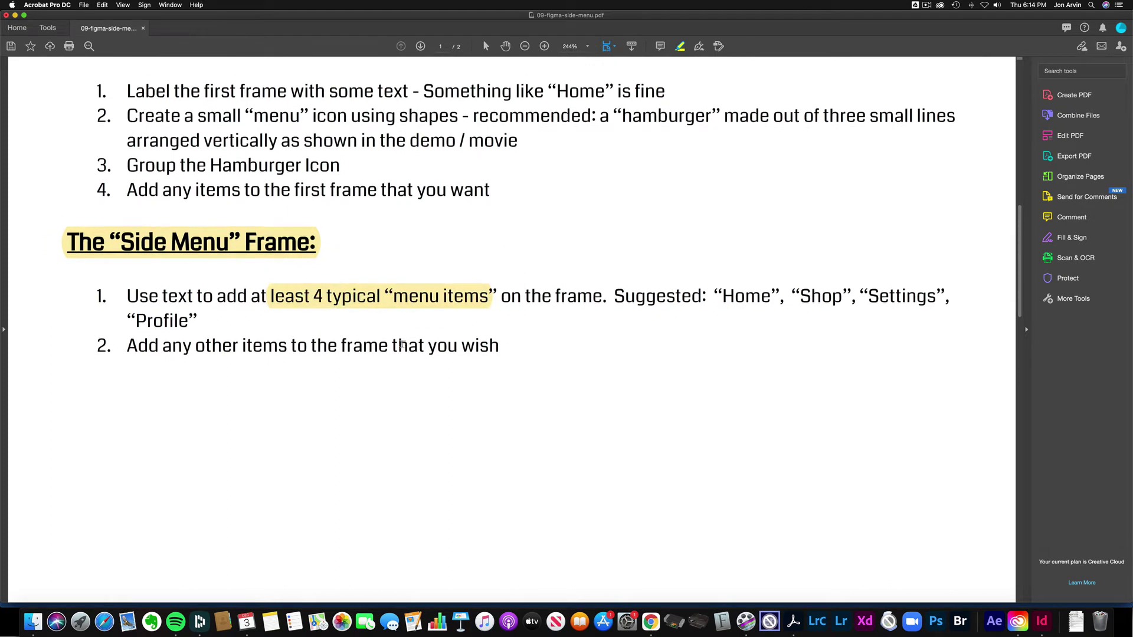
# Step: Highlight "the 'Hamburger' to the Side" in the first heading on page 2
pyautogui.scroll(-3, 402, 344)
pyautogui.scroll(-5, 402, 344)
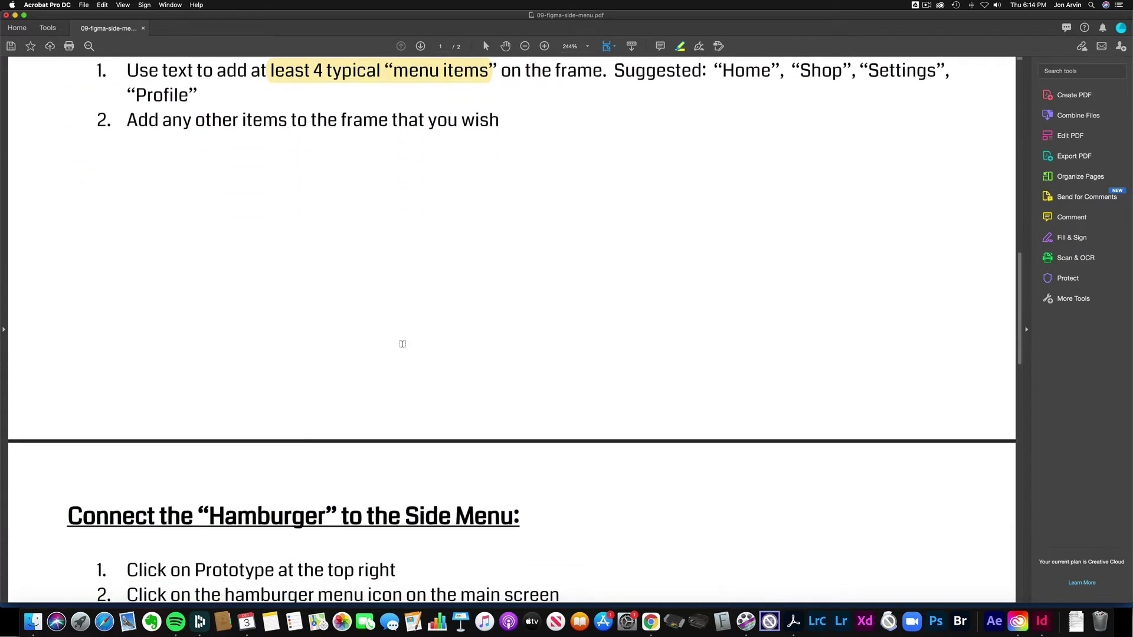
pyautogui.scroll(-8, 402, 344)
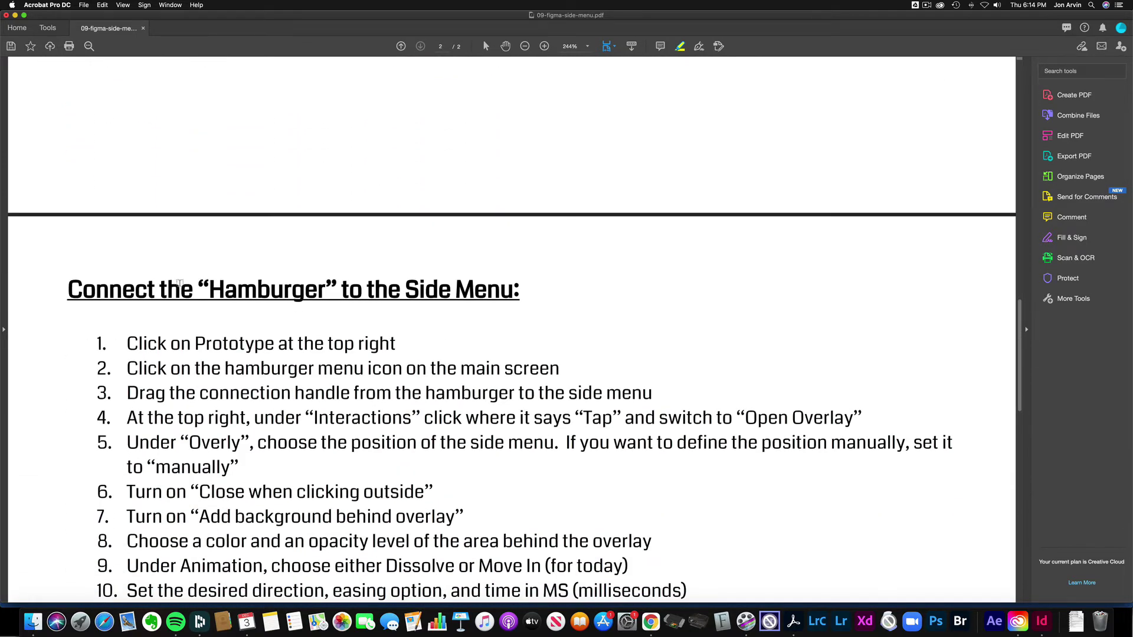
pyautogui.moveTo(179, 283); pyautogui.dragTo(452, 290)
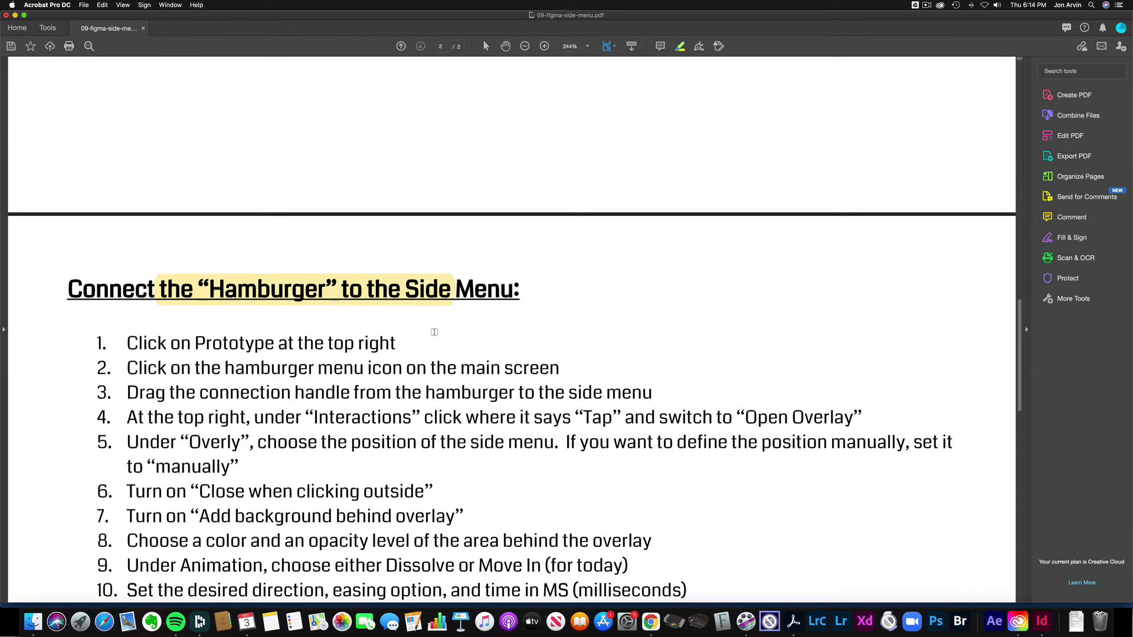
# Step: Highlight the "Preview Your Work:" heading and review the submission instructions under "When everything is looking good:"
pyautogui.scroll(-6, 435, 333)
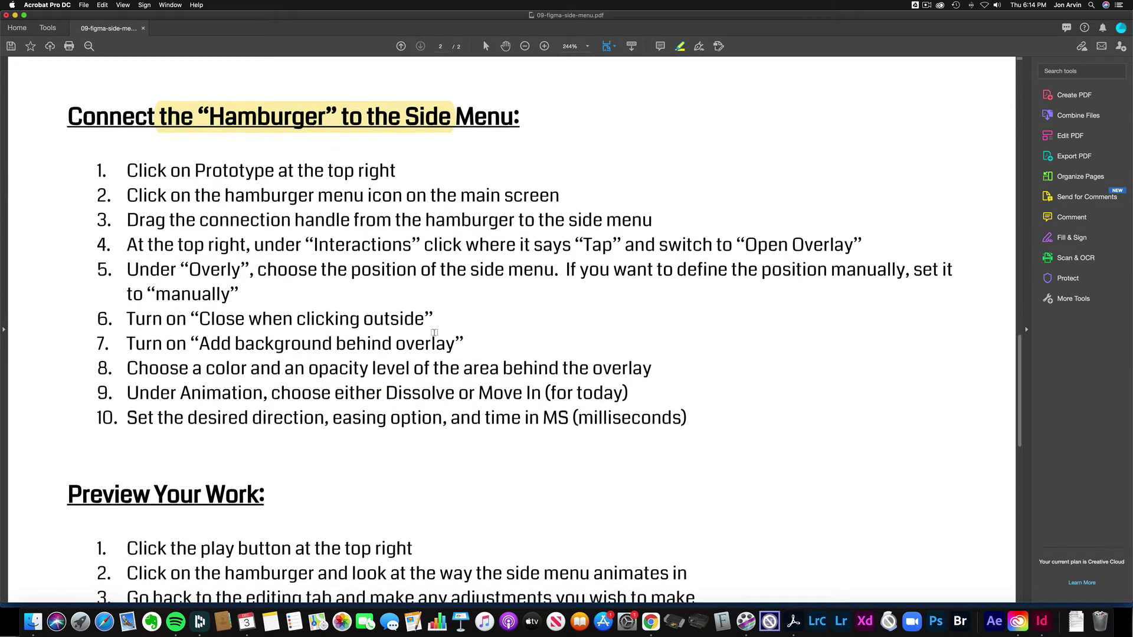
pyautogui.scroll(-5, 434, 332)
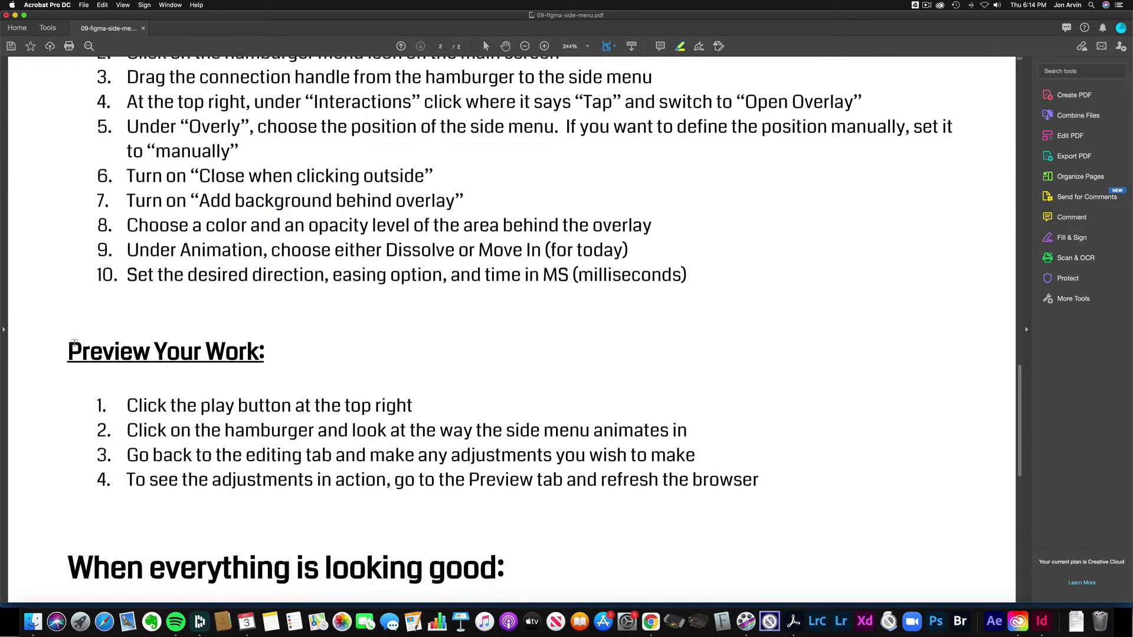
pyautogui.moveTo(74, 343); pyautogui.dragTo(351, 371)
pyautogui.scroll(-2, 351, 371)
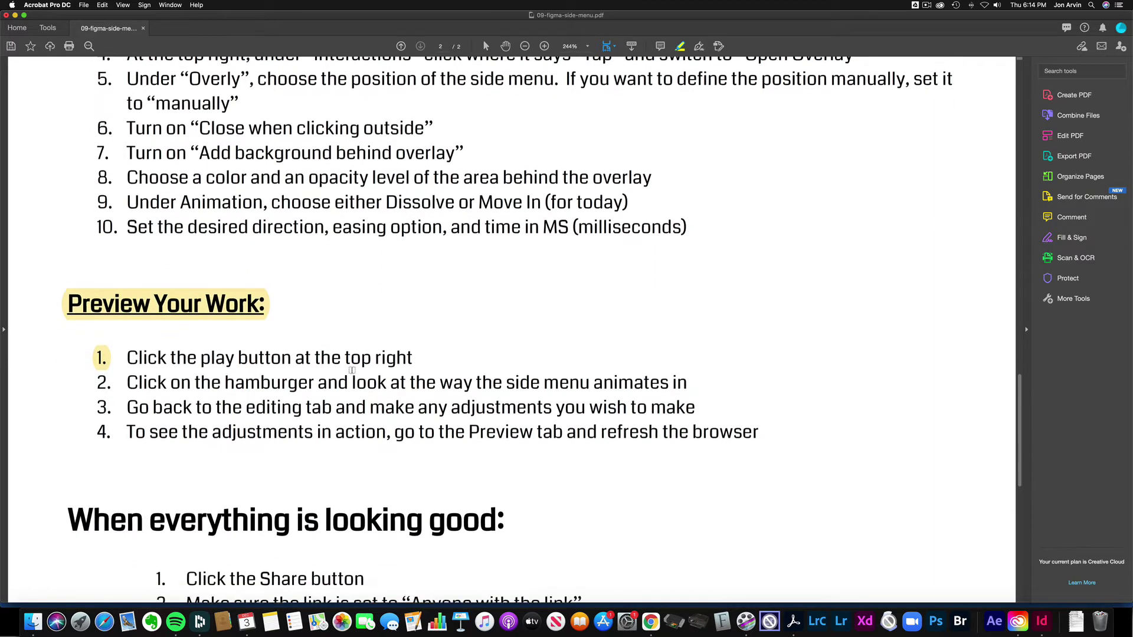
pyautogui.scroll(-1, 351, 371)
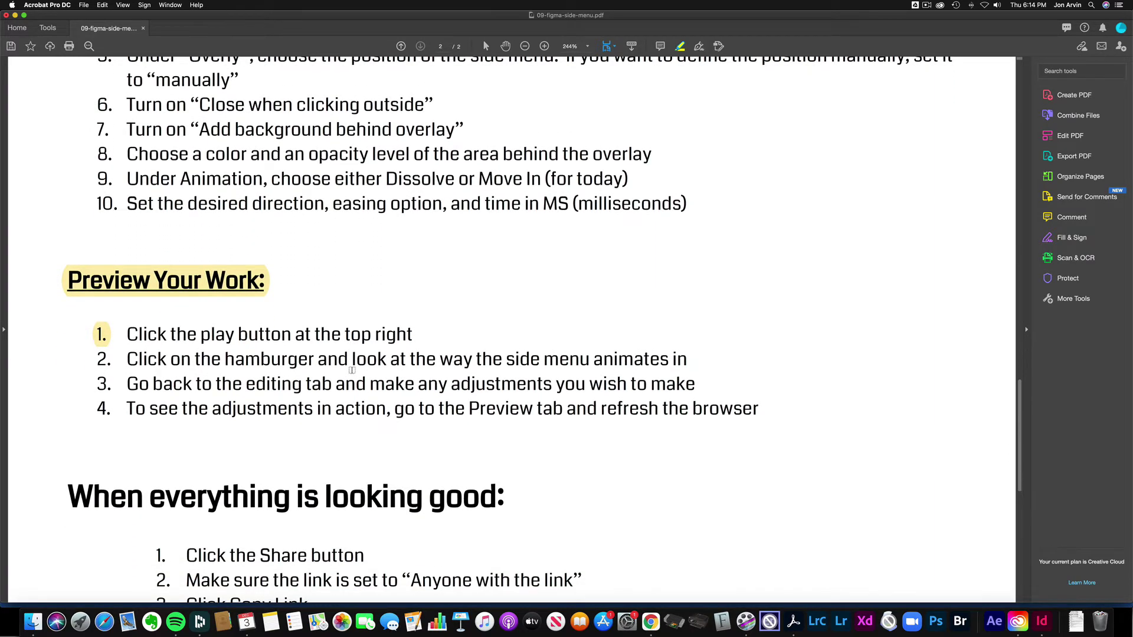
pyautogui.scroll(-5, 350, 370)
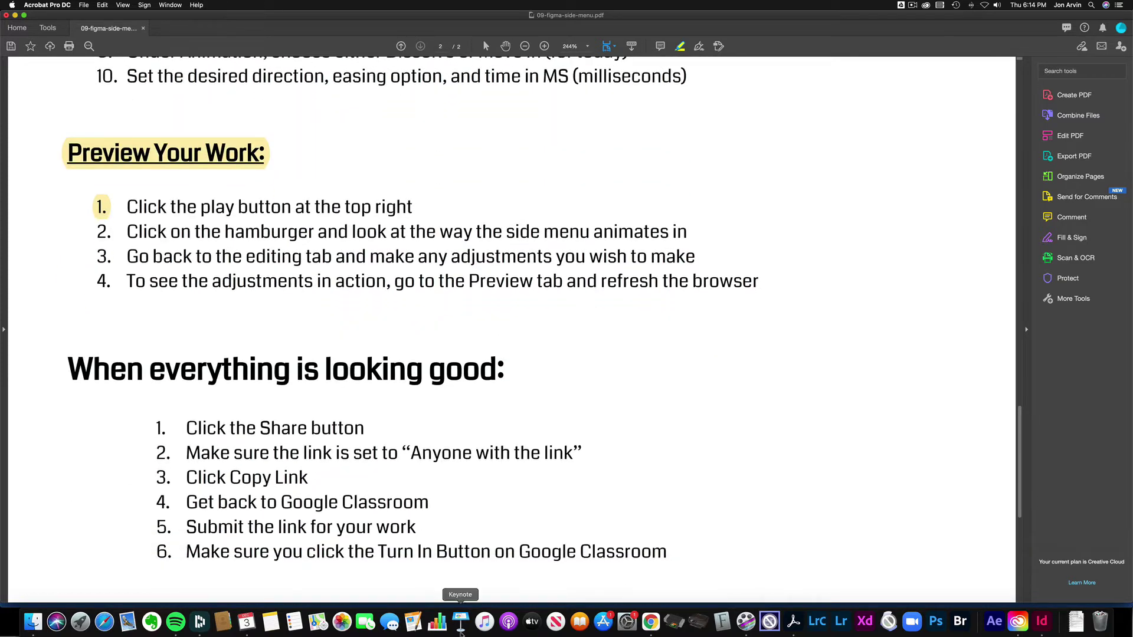
# Step: Switch to Chrome and close the SIDE MENU TEST prototype and design file tabs
pyautogui.click(650, 622)
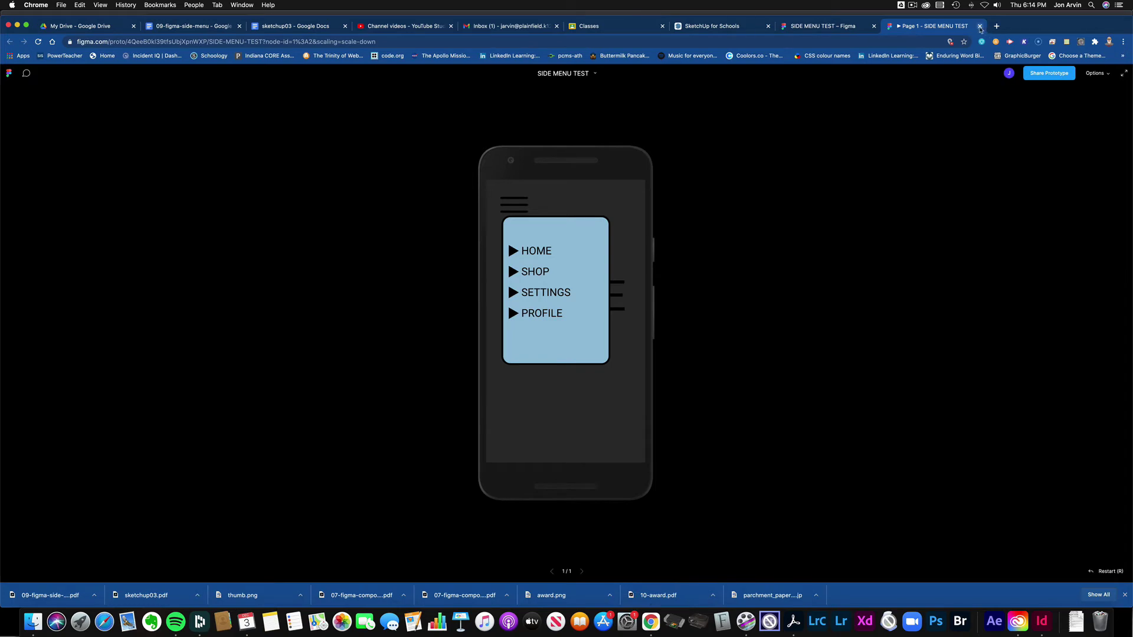
pyautogui.click(980, 27)
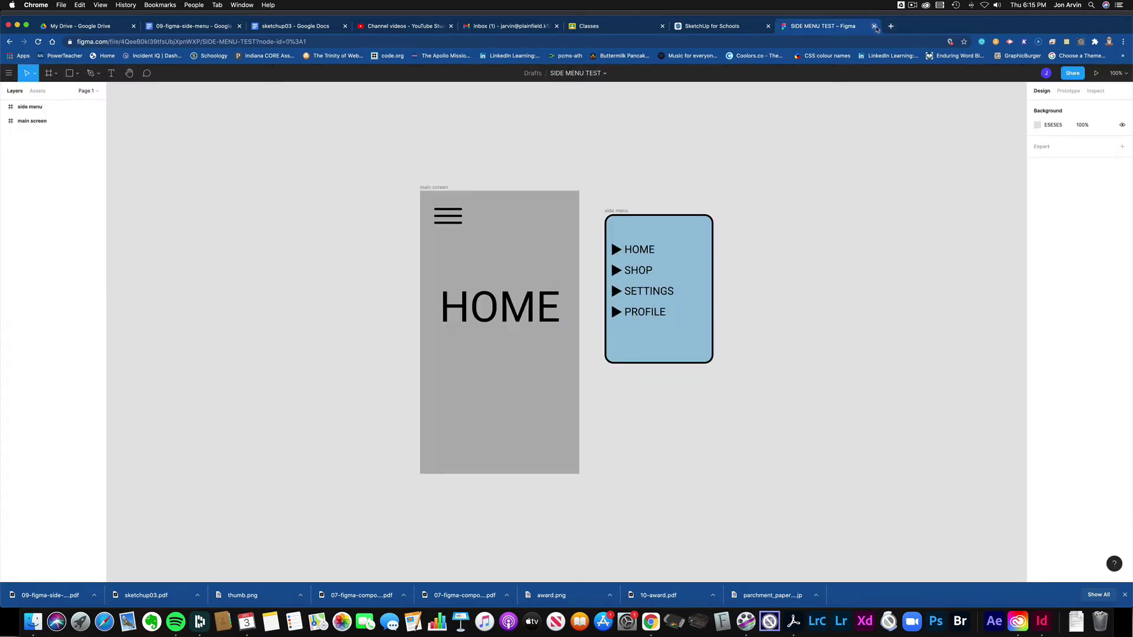
pyautogui.click(873, 25)
# Step: Open figma.com in a new browser tab
pyautogui.click(785, 26)
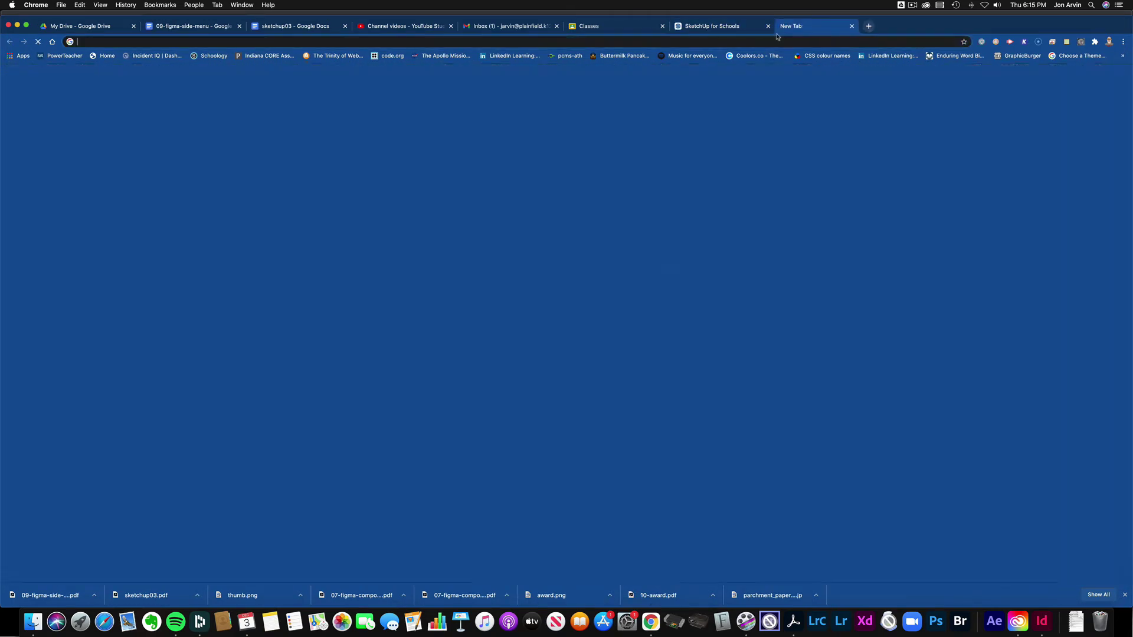
pyautogui.write('figma.com')
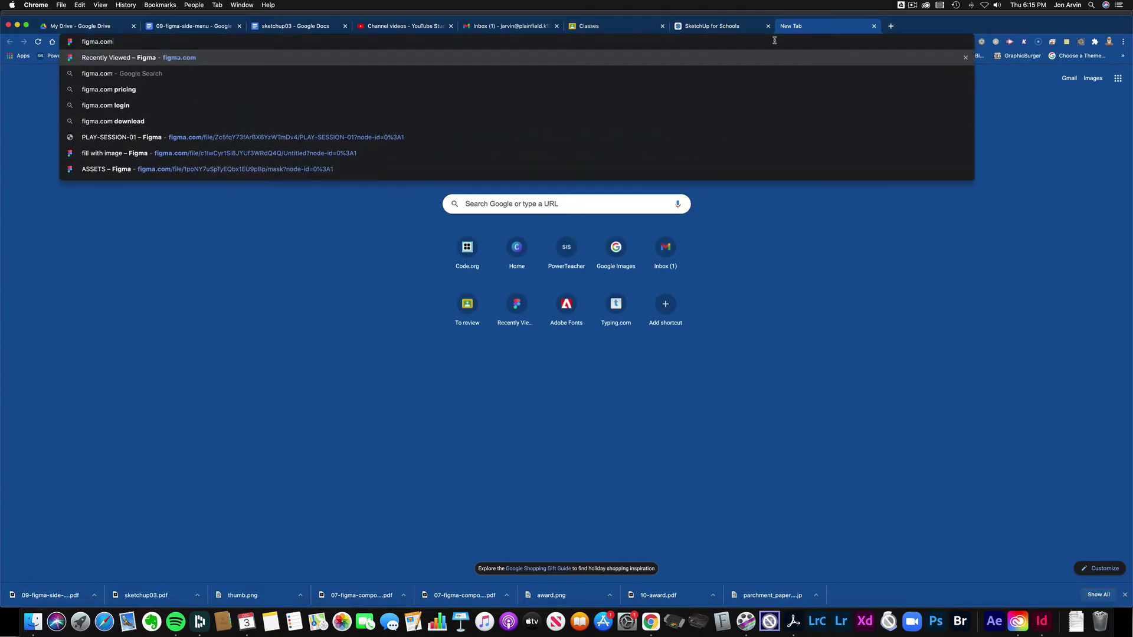
pyautogui.press('Return')
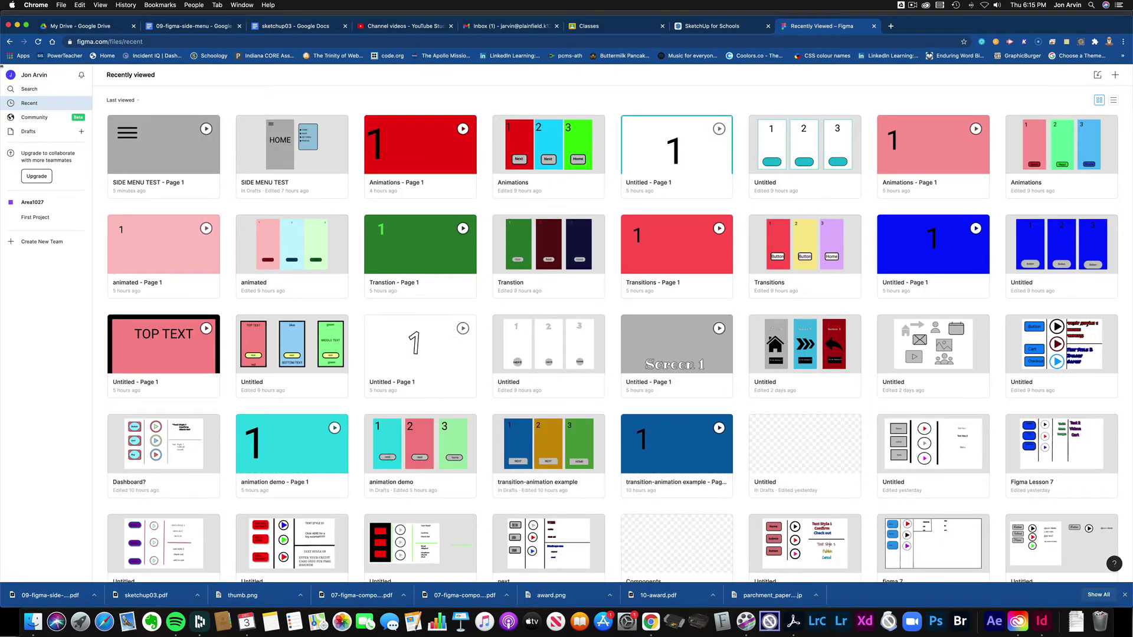
# Step: Create a new draft design file and rename it "side menu"
pyautogui.click(81, 131)
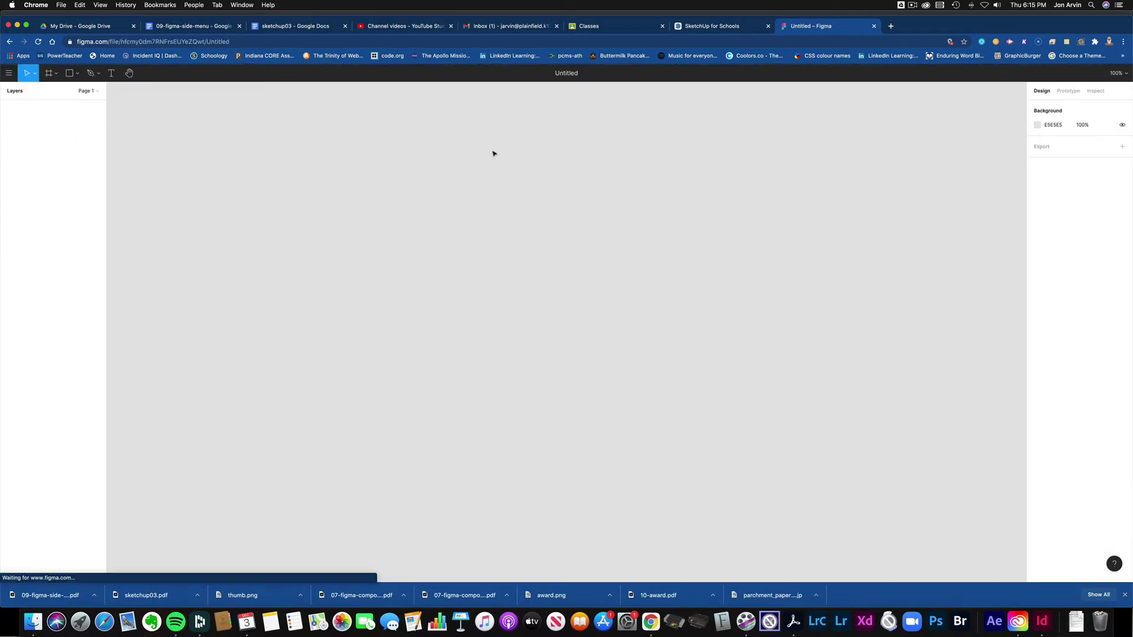
pyautogui.click(576, 74)
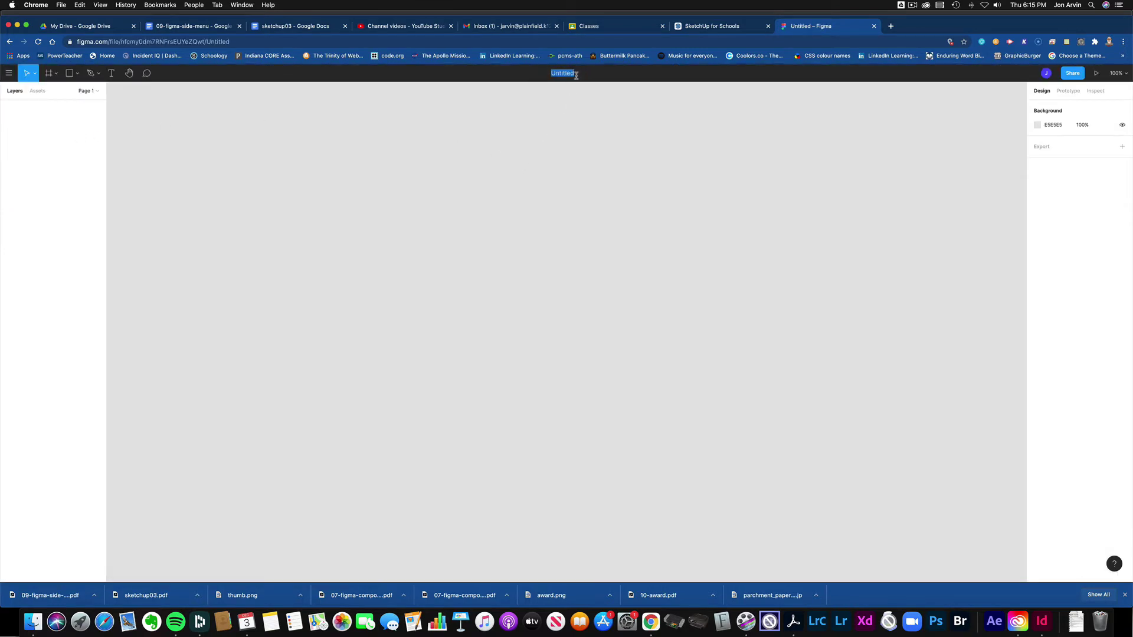
pyautogui.write('side menu')
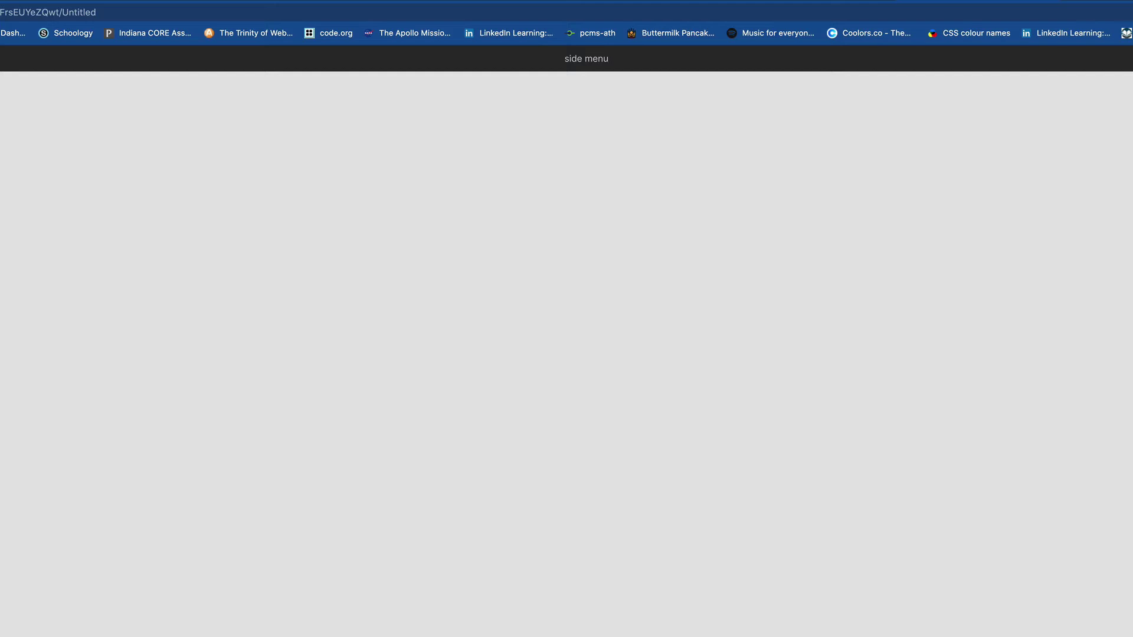
# Step: Confirm the file name "side menu" and add an Android preset frame to the canvas
pyautogui.press('Return')
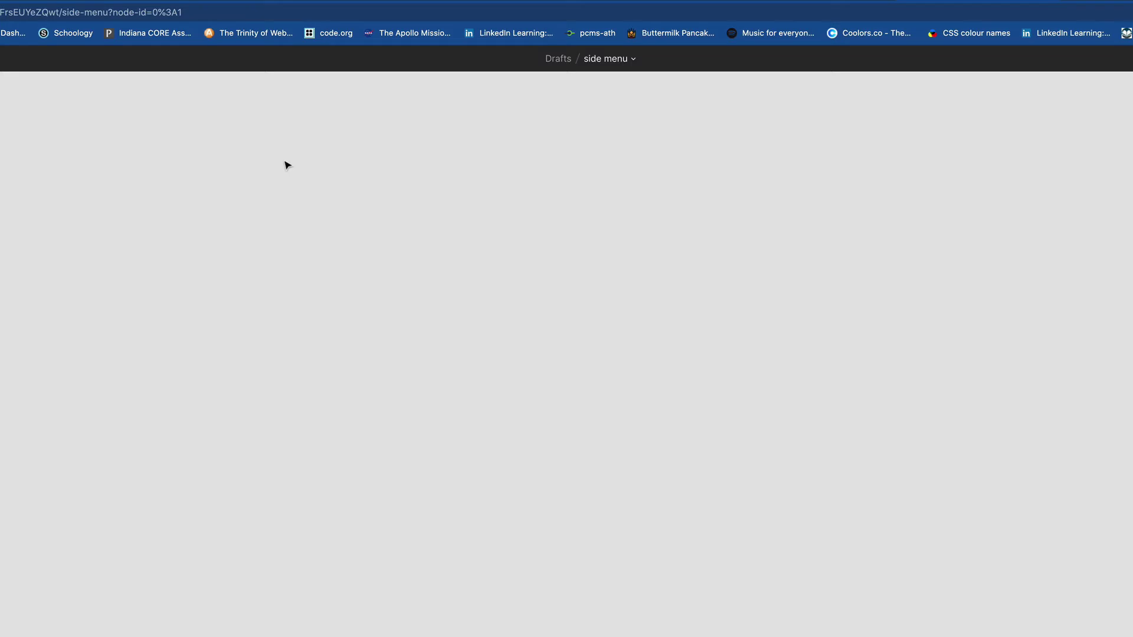
pyautogui.click(0, 60)
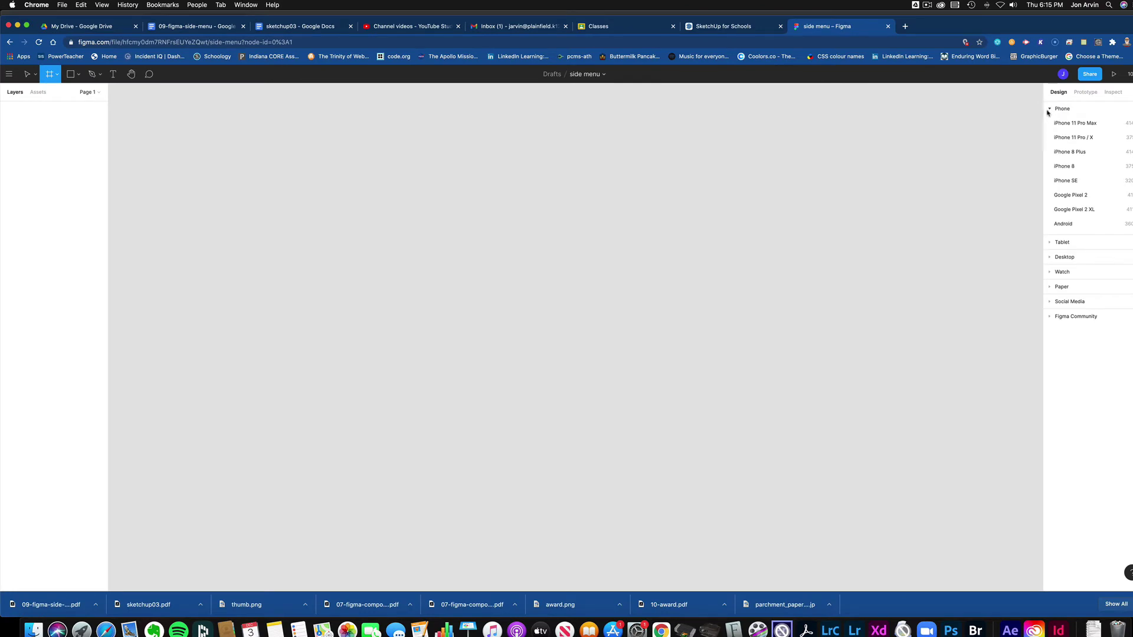
pyautogui.click(1061, 225)
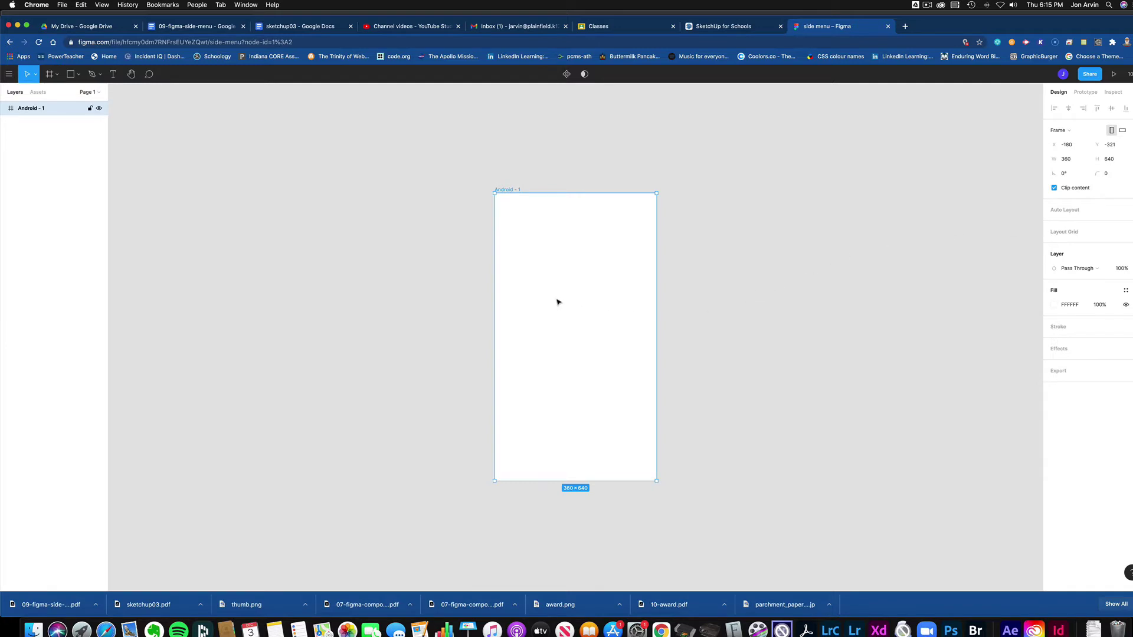
# Step: Draw a second frame about 237 × 274 beside the Android frame, near its upper edge
pyautogui.moveTo(559, 301); pyautogui.dragTo(258, 258)
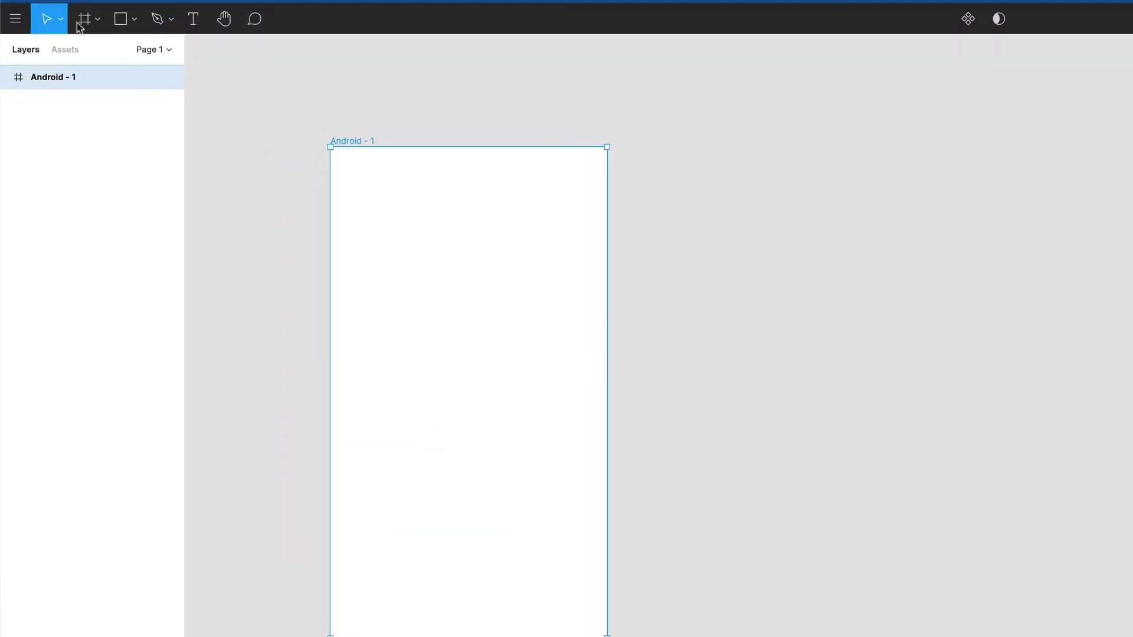
pyautogui.click(50, 77)
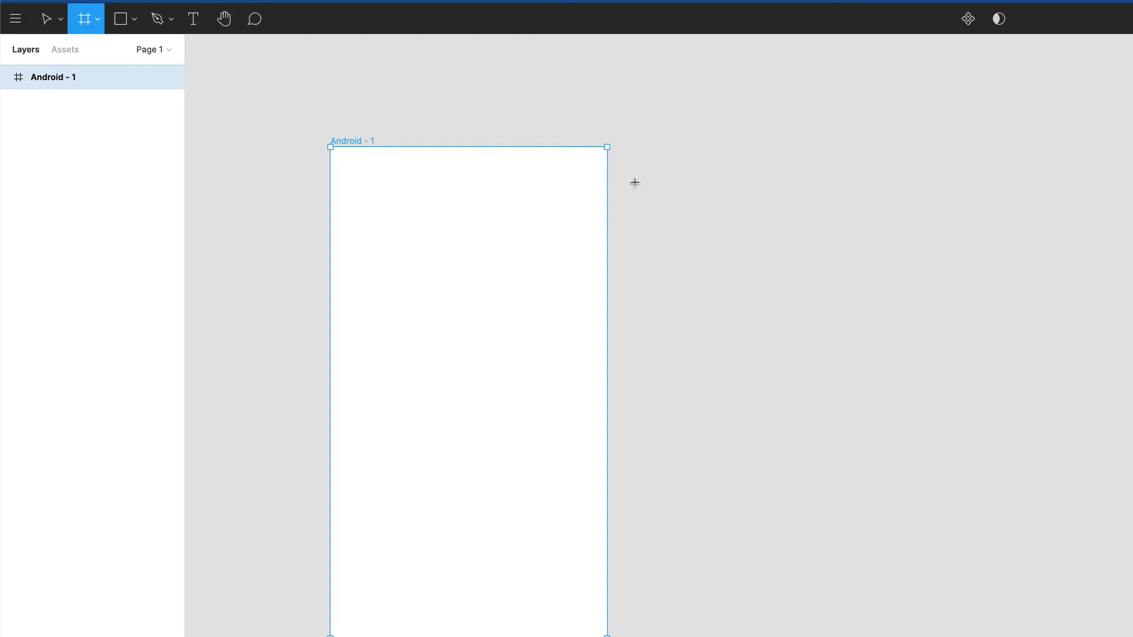
pyautogui.moveTo(634, 182); pyautogui.dragTo(801, 404)
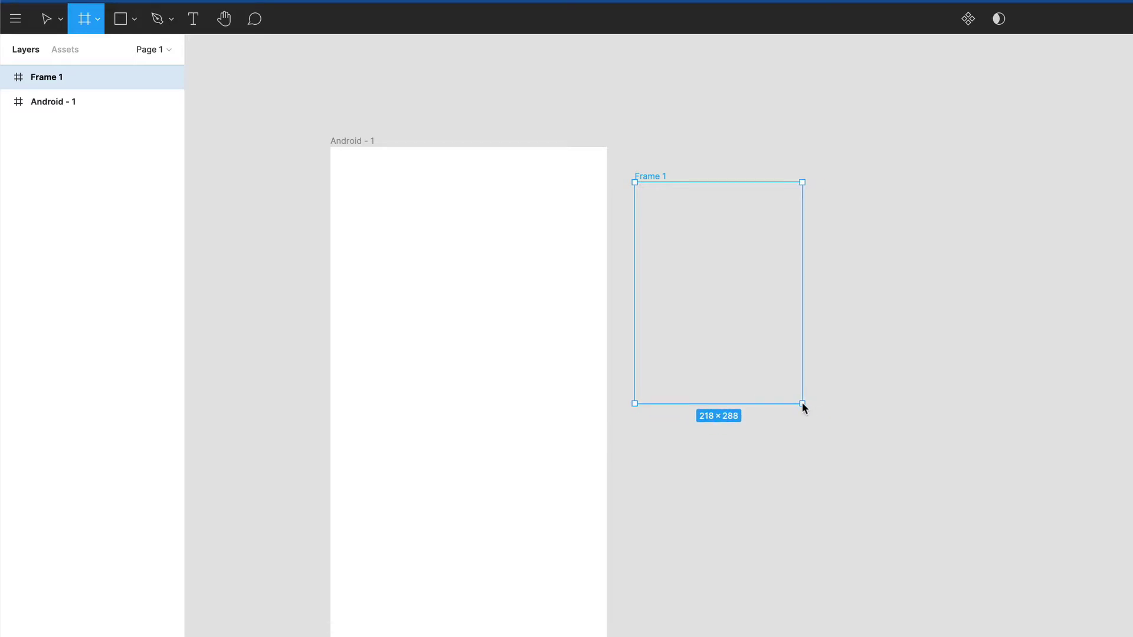
pyautogui.moveTo(802, 404); pyautogui.dragTo(833, 361)
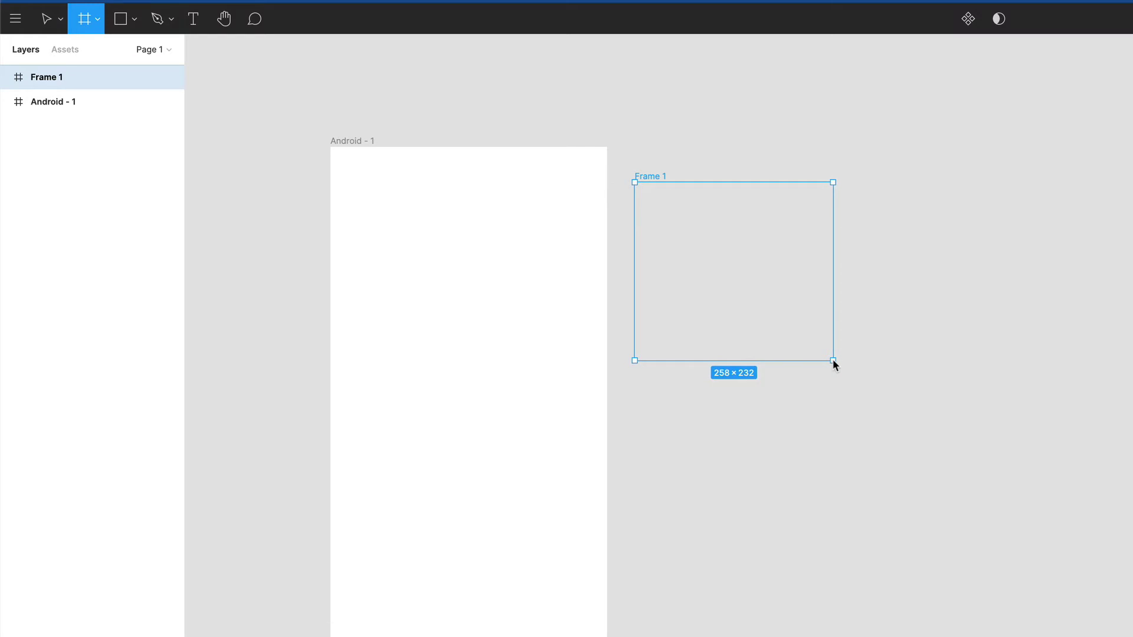
pyautogui.moveTo(833, 360); pyautogui.dragTo(816, 395)
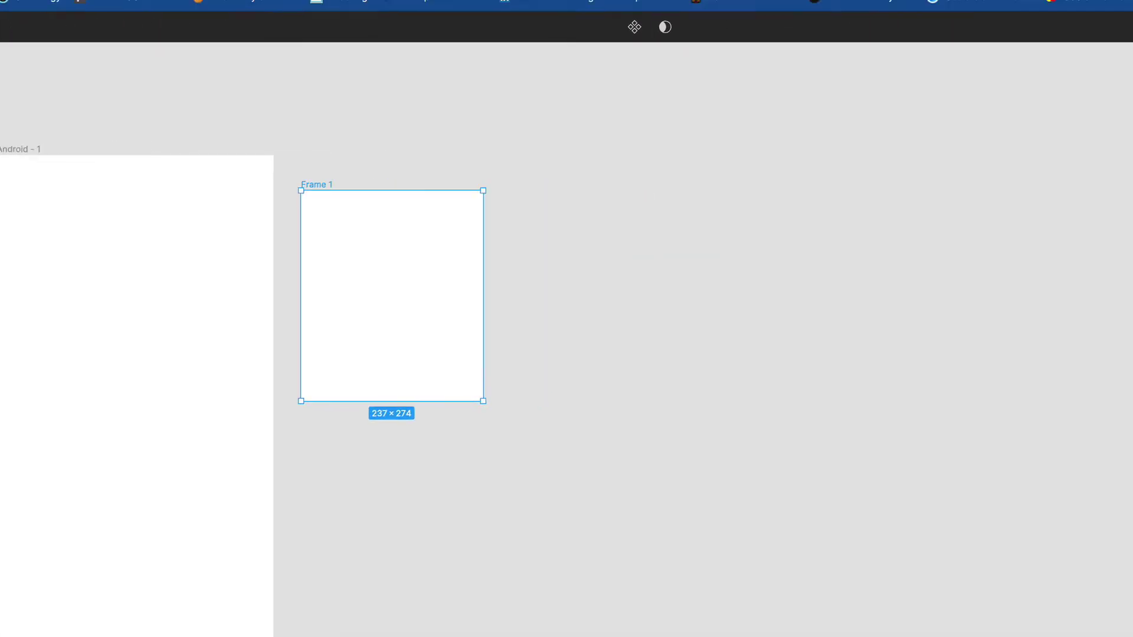
# Step: Set the second frame's corner radius to 25
pyautogui.click(1056, 210)
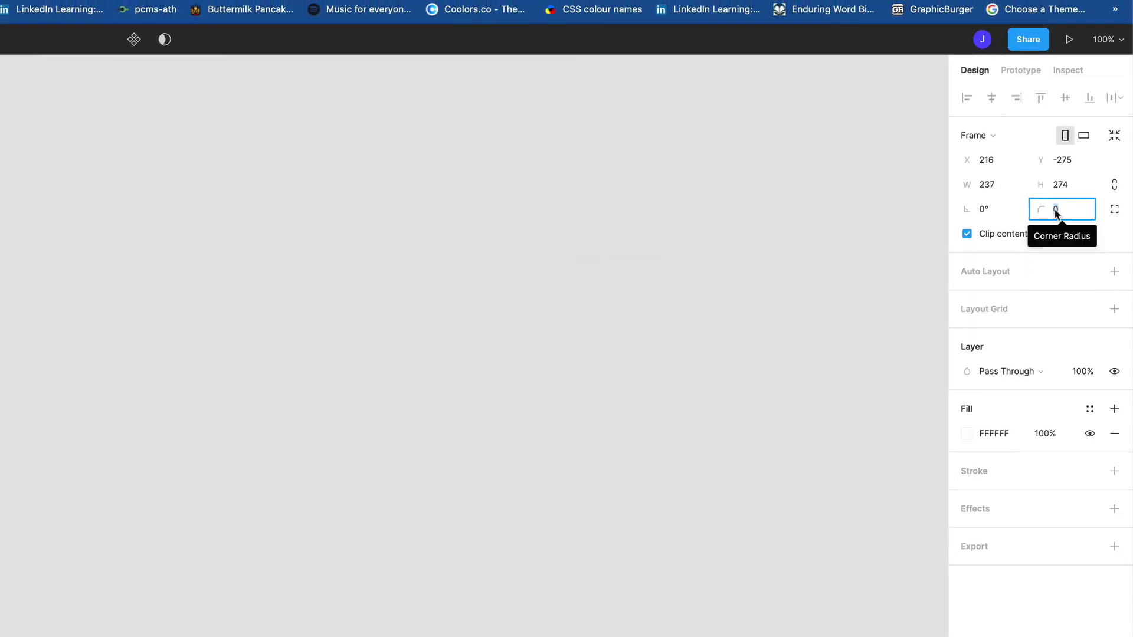
pyautogui.write('25')
pyautogui.press('Return')
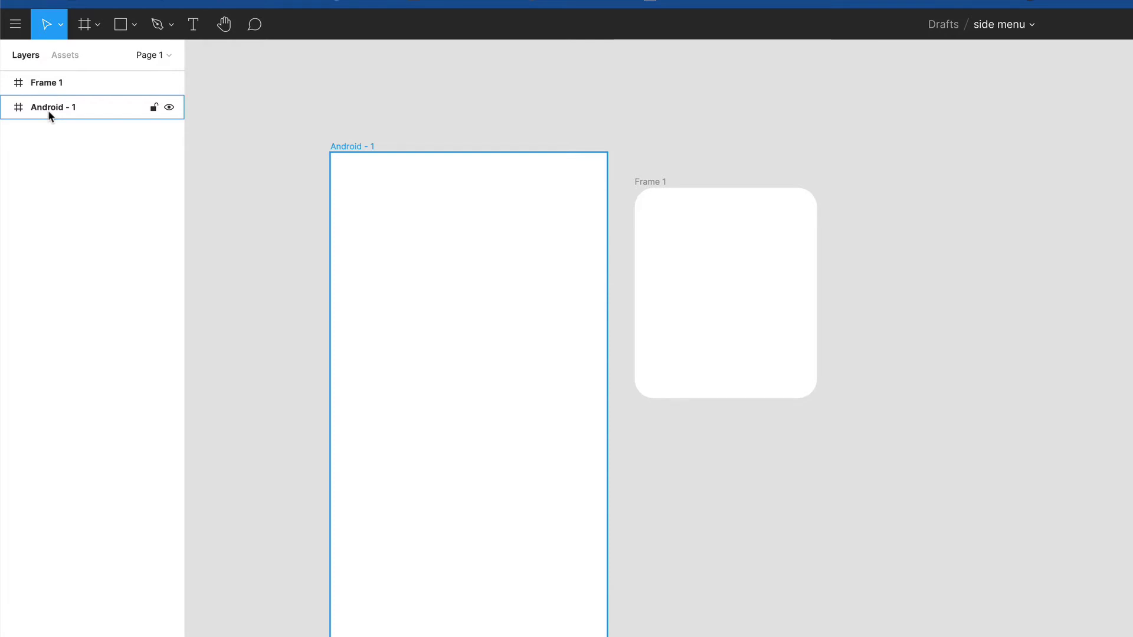
# Step: Rename the Android frame "main screen"
pyautogui.rightClick(48, 110)
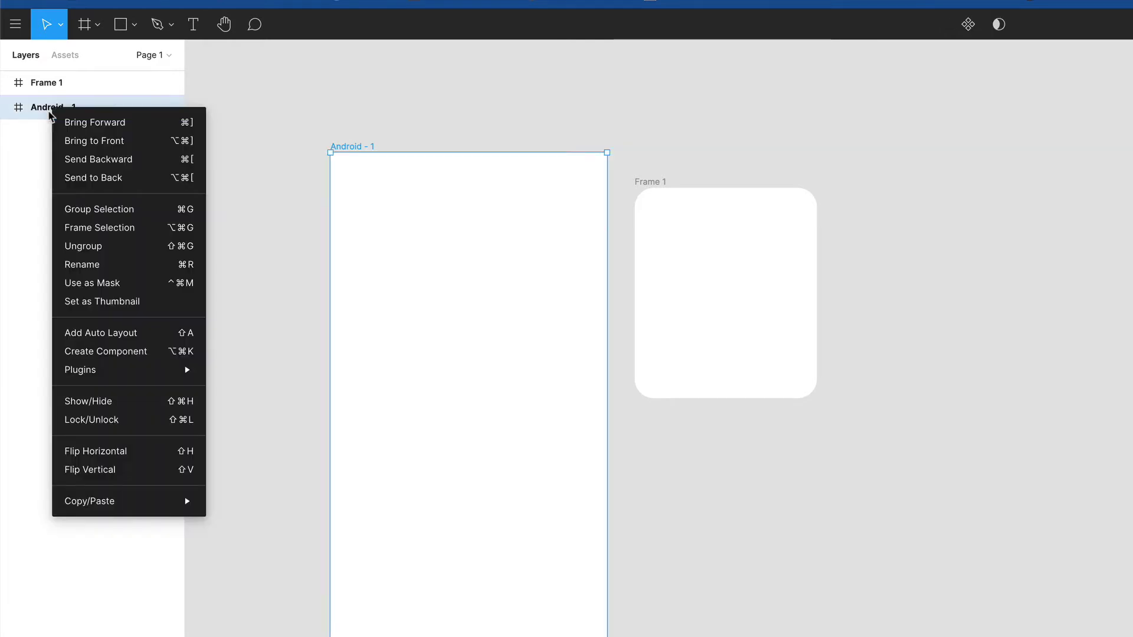
pyautogui.click(92, 265)
pyautogui.write('main')
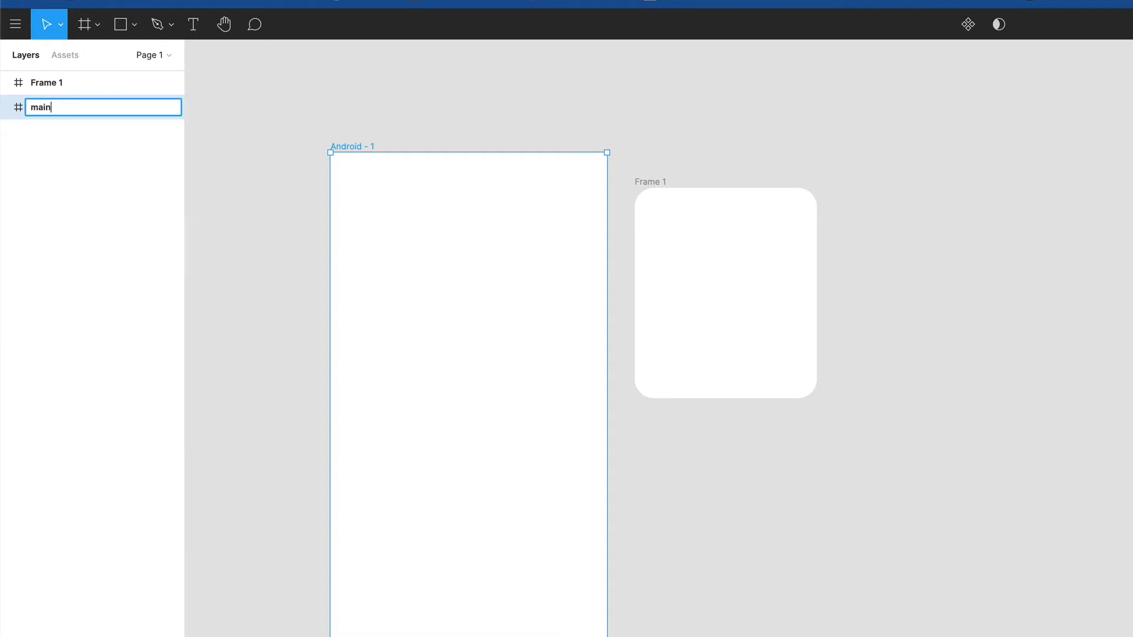
pyautogui.write(' screen')
# Step: Rename the smaller rounded frame "overlay" and deselect it
pyautogui.click(52, 86)
pyautogui.rightClick(52, 85)
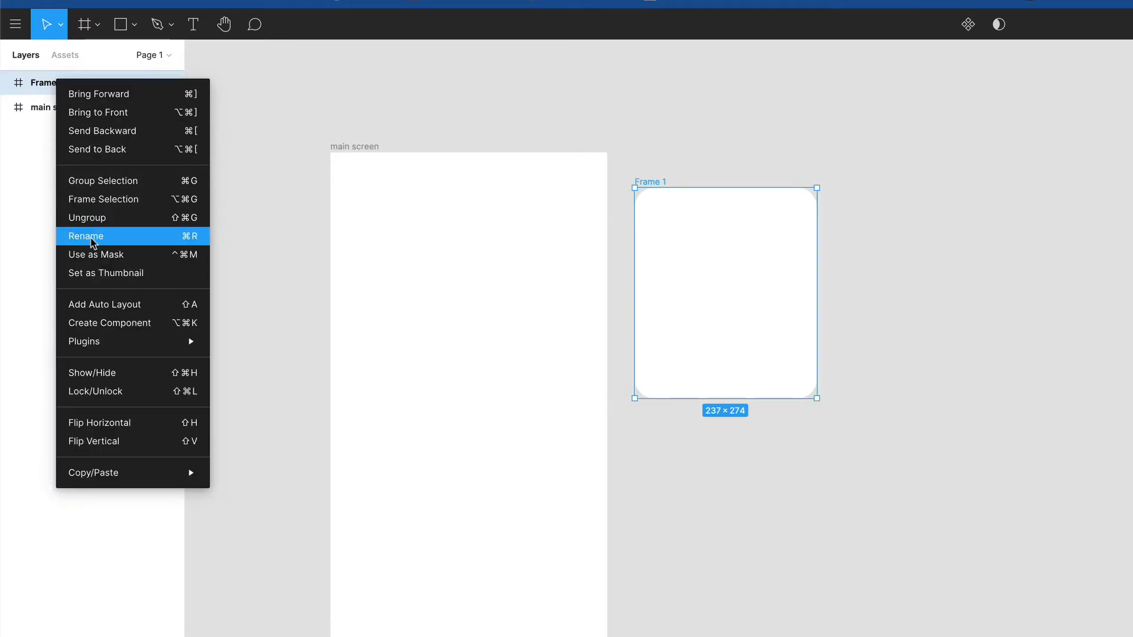
pyautogui.click(91, 235)
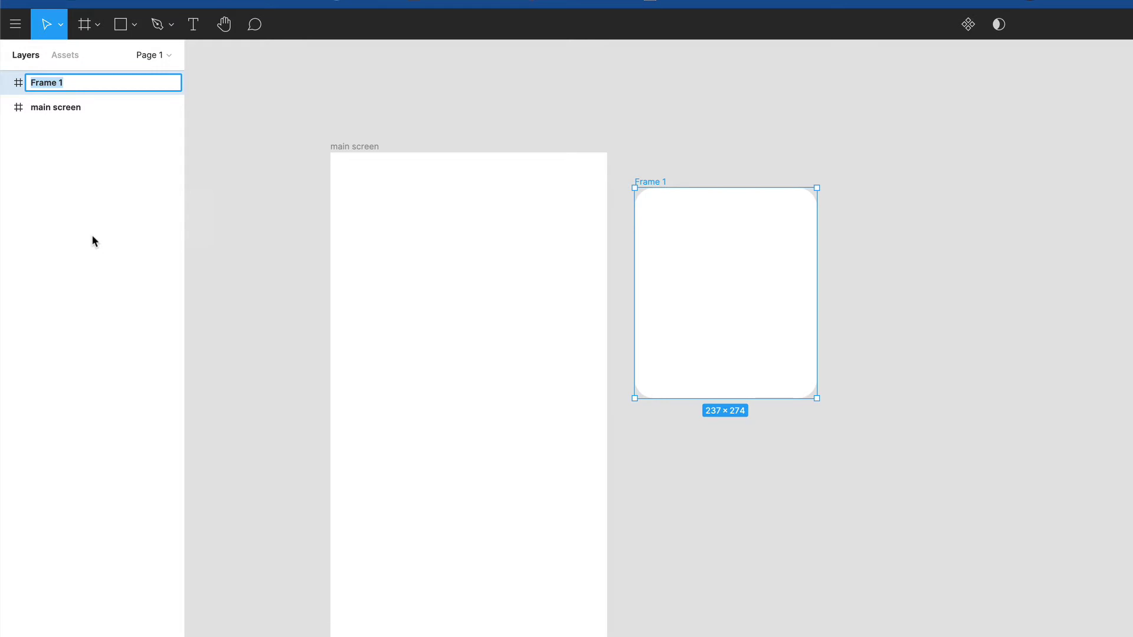
pyautogui.write('sid')
pyautogui.write('over')
pyautogui.write('ly')
pyautogui.press('Return')
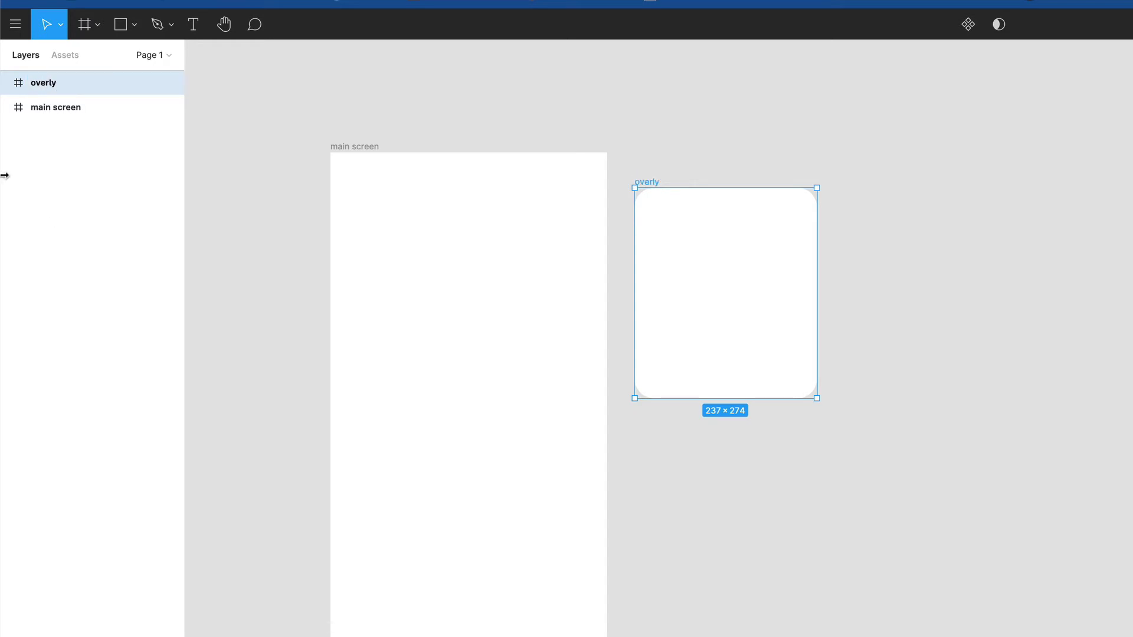
pyautogui.rightClick(45, 88)
pyautogui.click(93, 233)
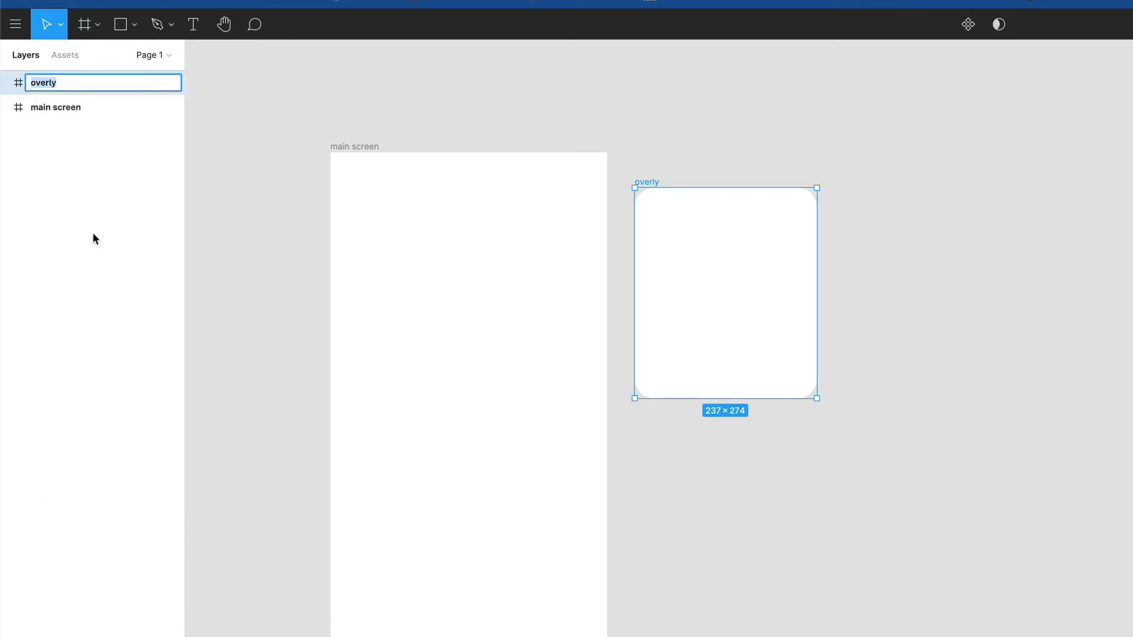
pyautogui.write('overlay')
pyautogui.press('Return')
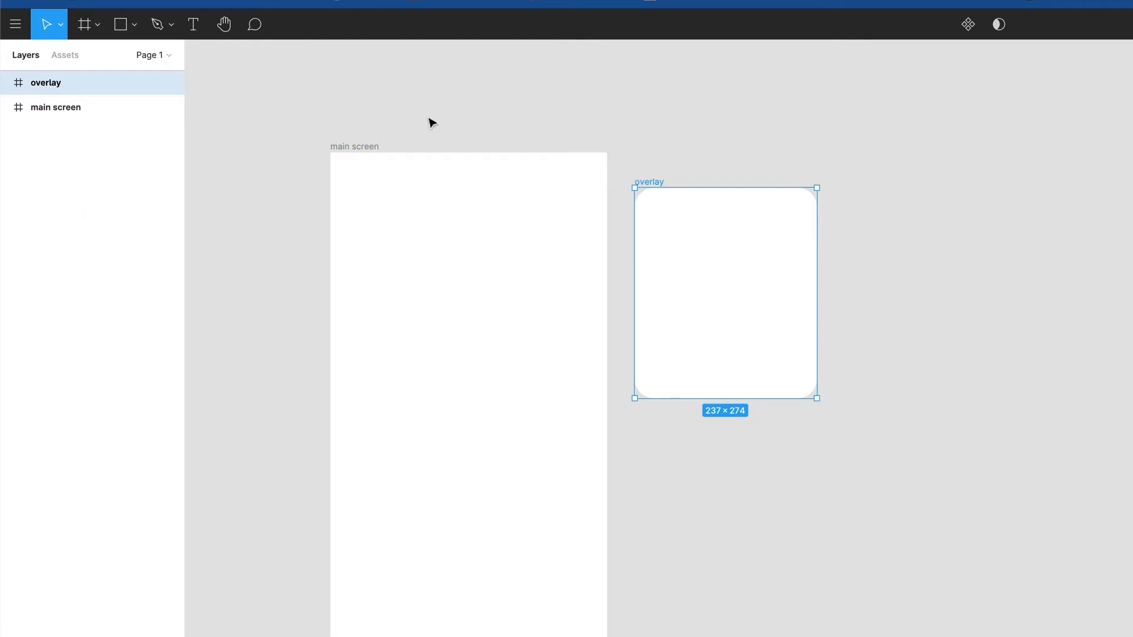
pyautogui.click(718, 468)
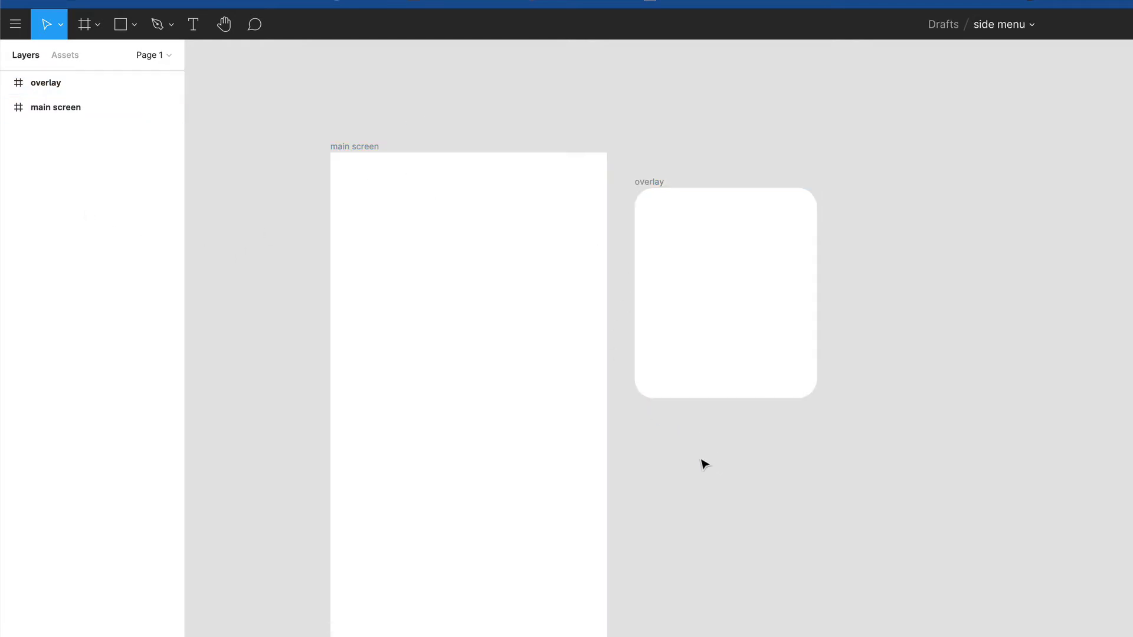
# Step: Fill the main screen frame with light blue and add the text "HOME" inside it
pyautogui.click(476, 342)
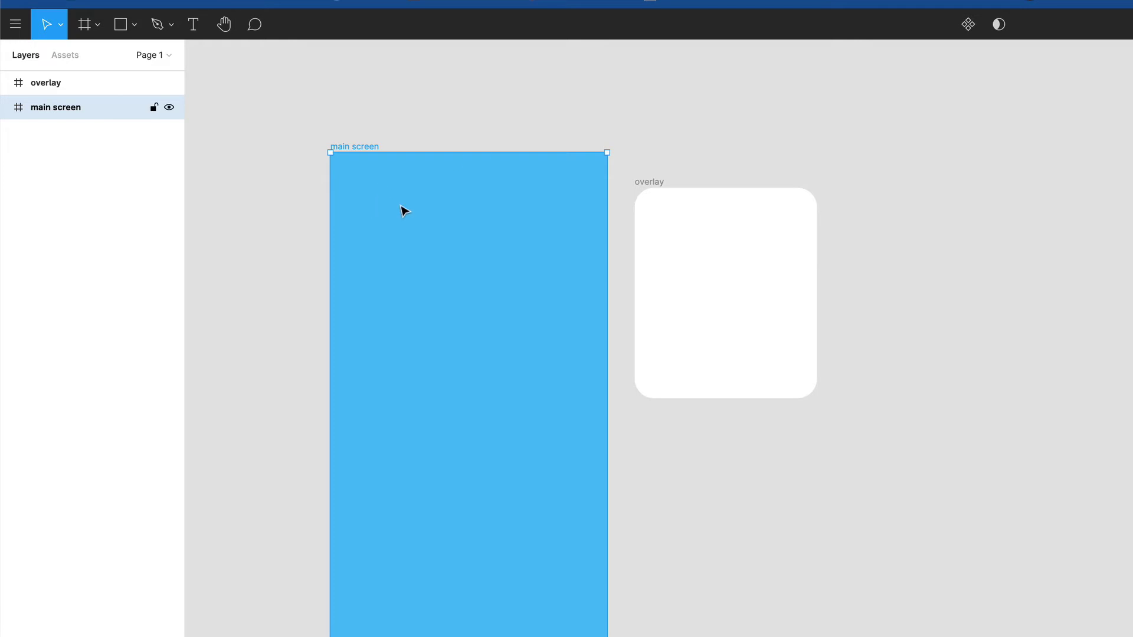
pyautogui.click(193, 24)
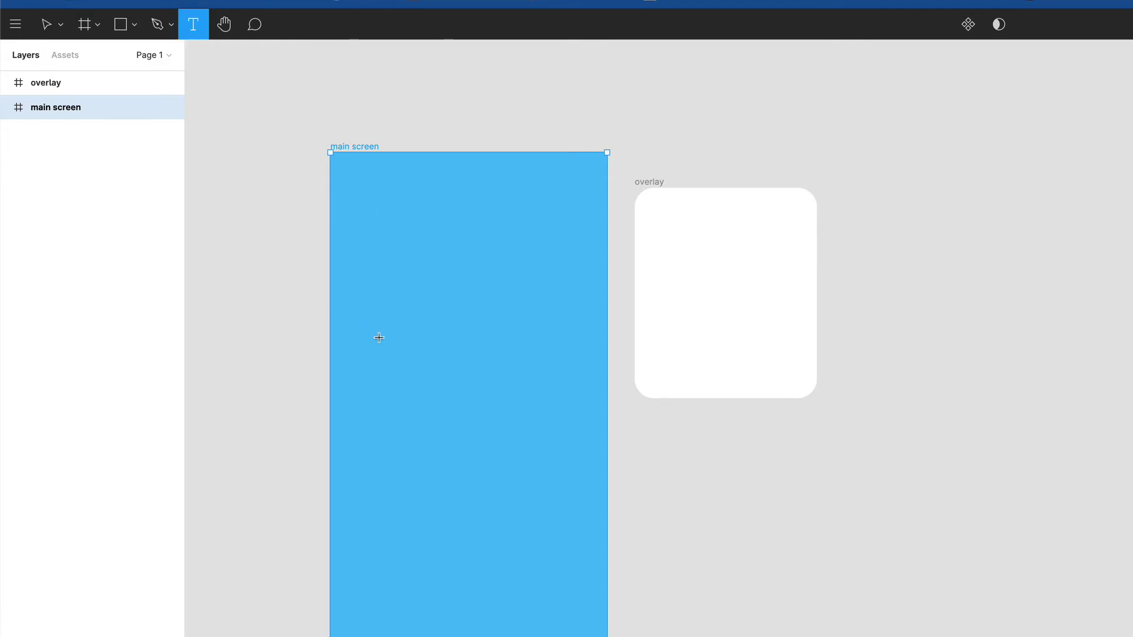
pyautogui.click(380, 338)
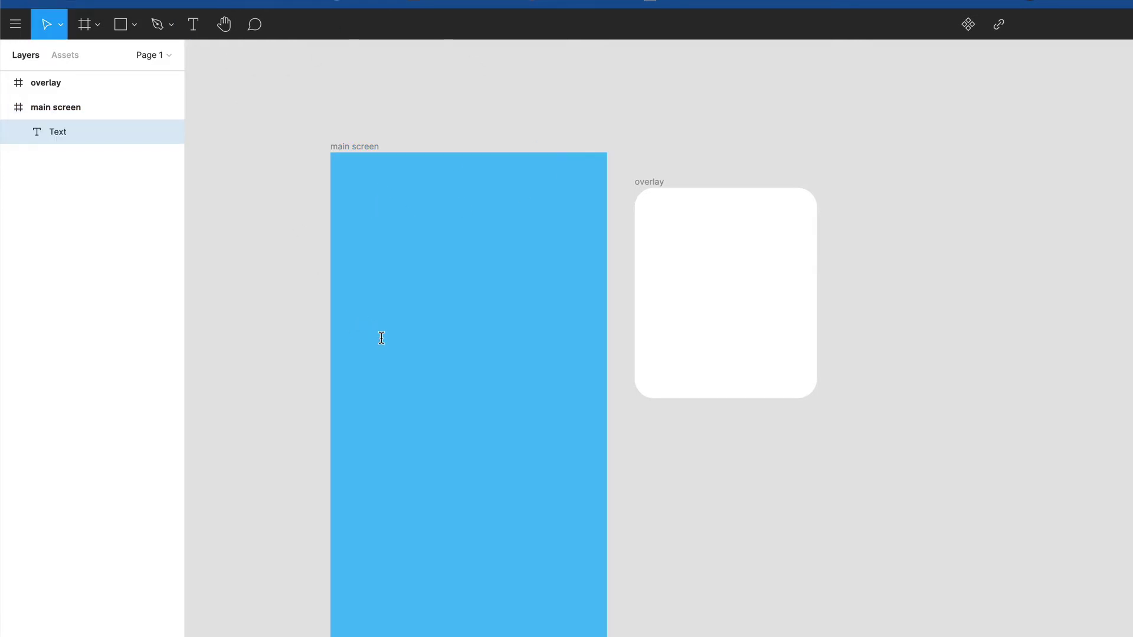
pyautogui.write('HOME')
pyautogui.click(392, 343)
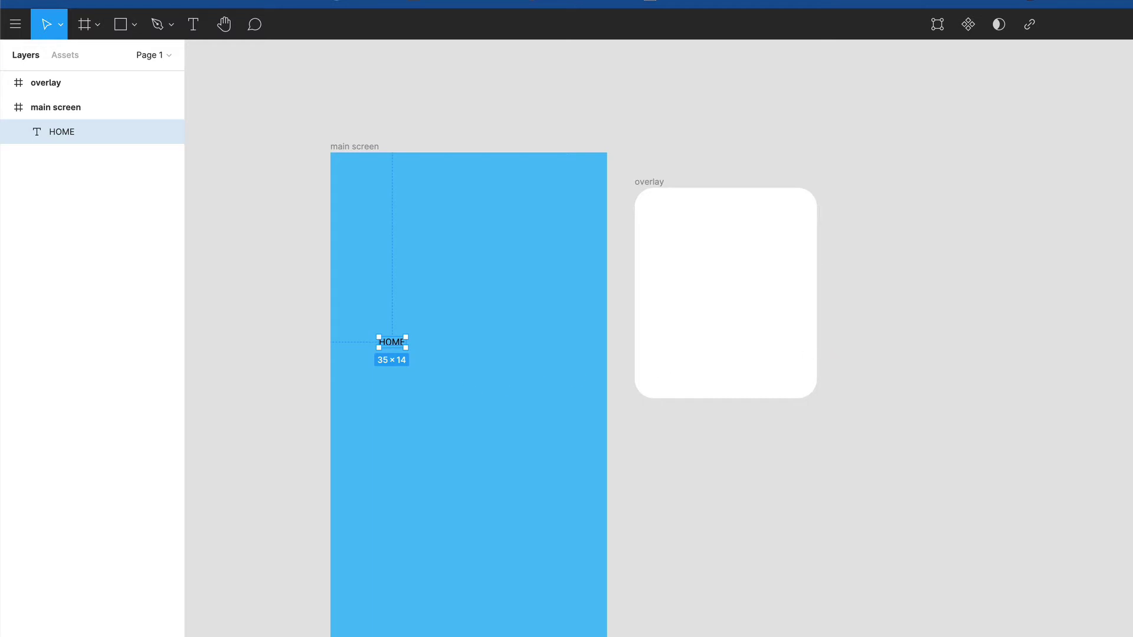
# Step: Enlarge the HOME text, center its alignment, size its box to about 301 × 122 and place it within the main screen
pyautogui.moveTo(405, 348); pyautogui.dragTo(694, 467)
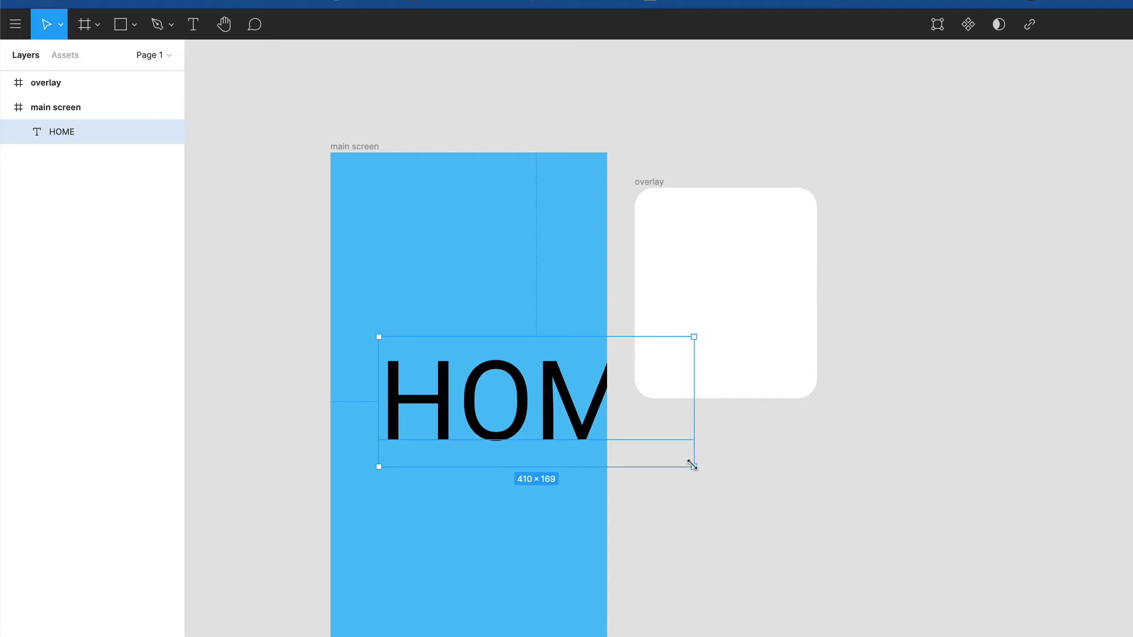
pyautogui.moveTo(692, 466)
pyautogui.mouseDown()
pyautogui.moveTo(573, 424)
pyautogui.moveTo(703, 480)
pyautogui.mouseUp()
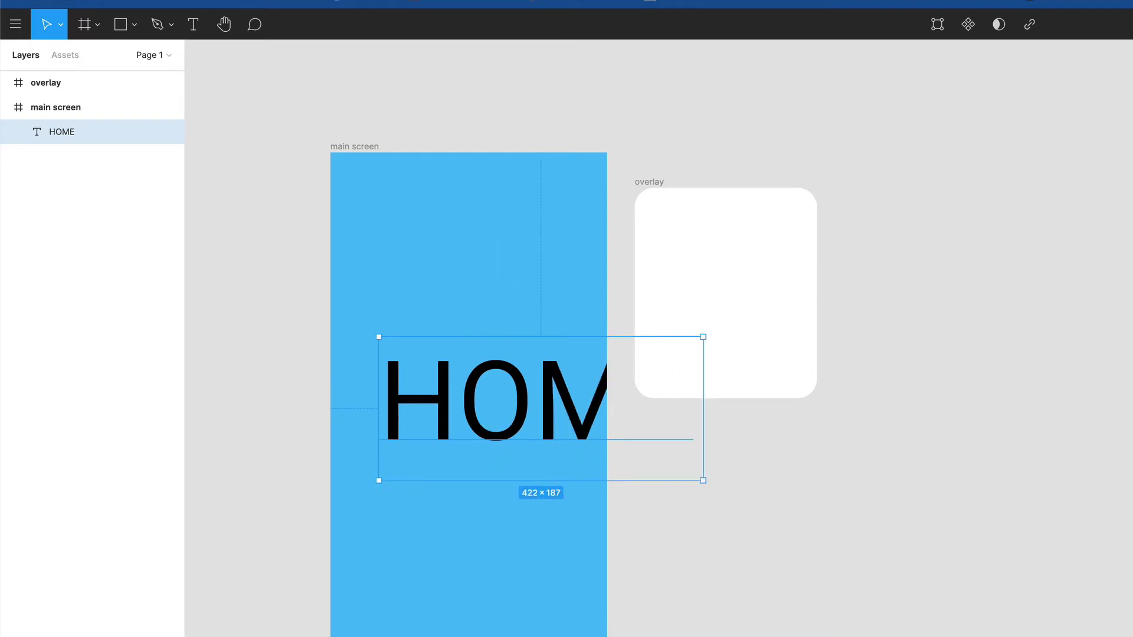
pyautogui.moveTo(490, 390); pyautogui.dragTo(485, 361)
pyautogui.press('alt+super+t')
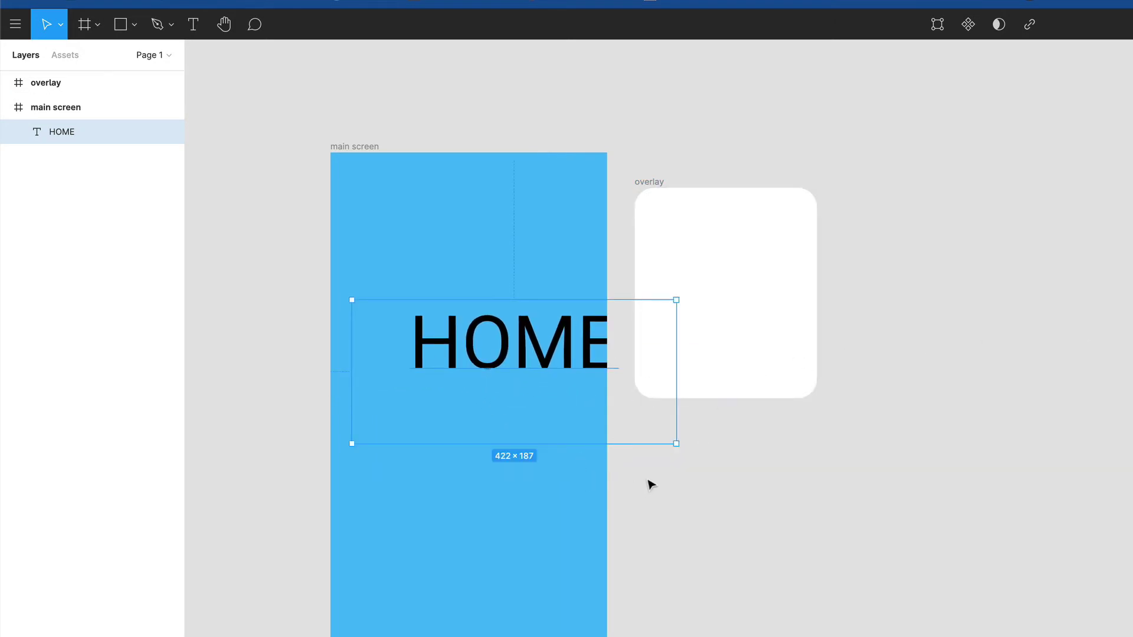
pyautogui.moveTo(675, 442); pyautogui.dragTo(584, 395)
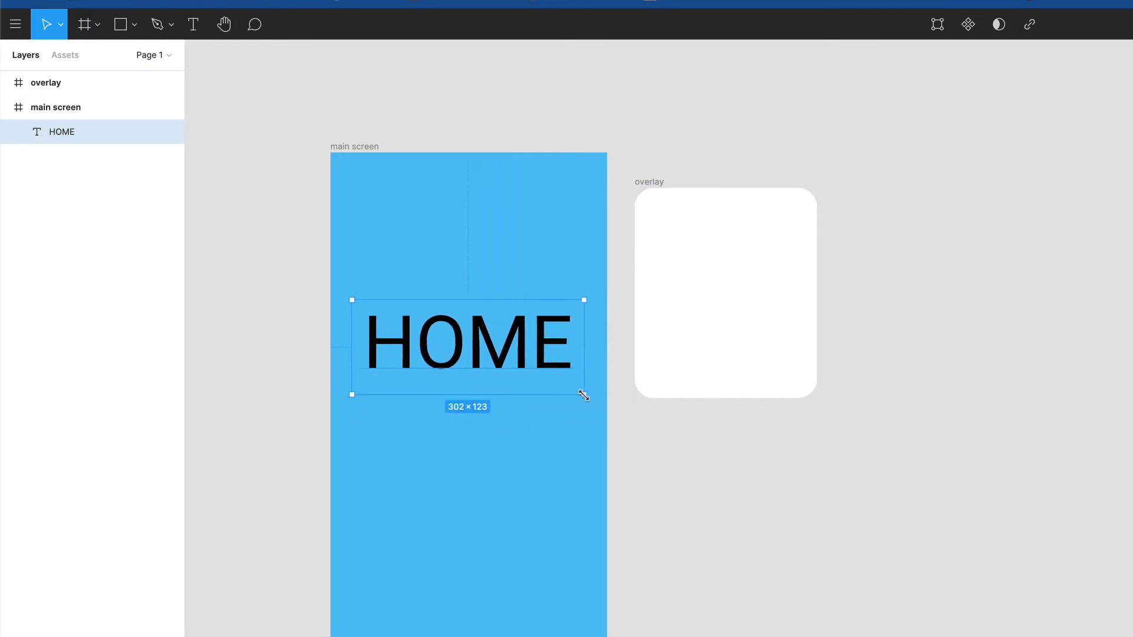
pyautogui.moveTo(519, 357); pyautogui.dragTo(515, 361)
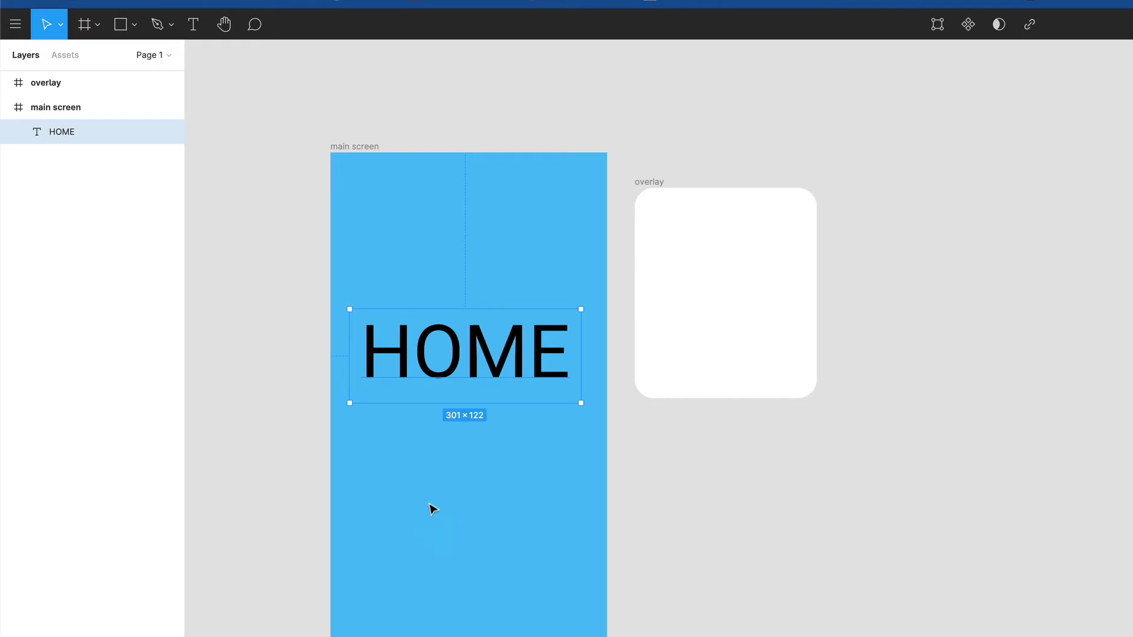
pyautogui.click(482, 513)
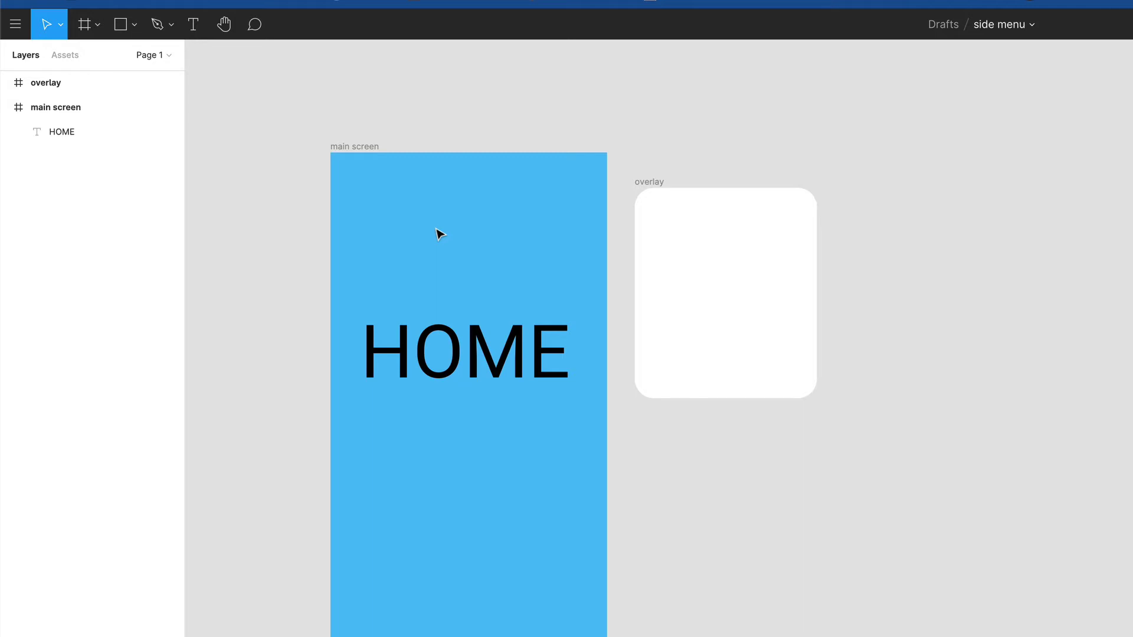
# Step: Draw a horizontal line about 50 long near the main screen's upper-left corner, at about X 36, Y 38
pyautogui.click(134, 25)
pyautogui.click(118, 77)
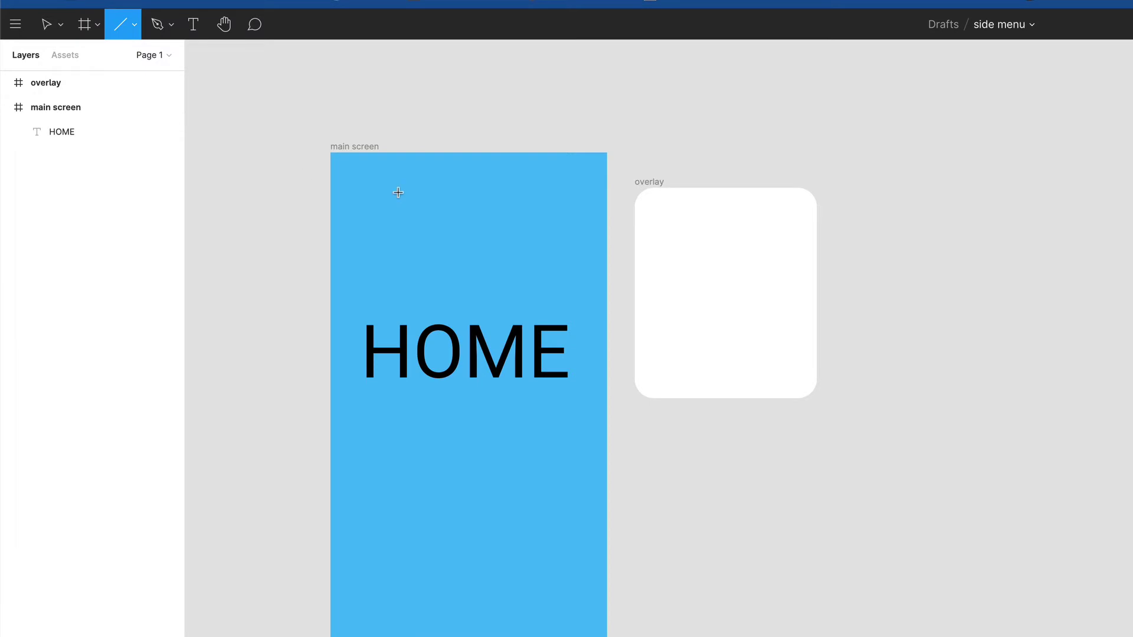
pyautogui.press('super+plus')
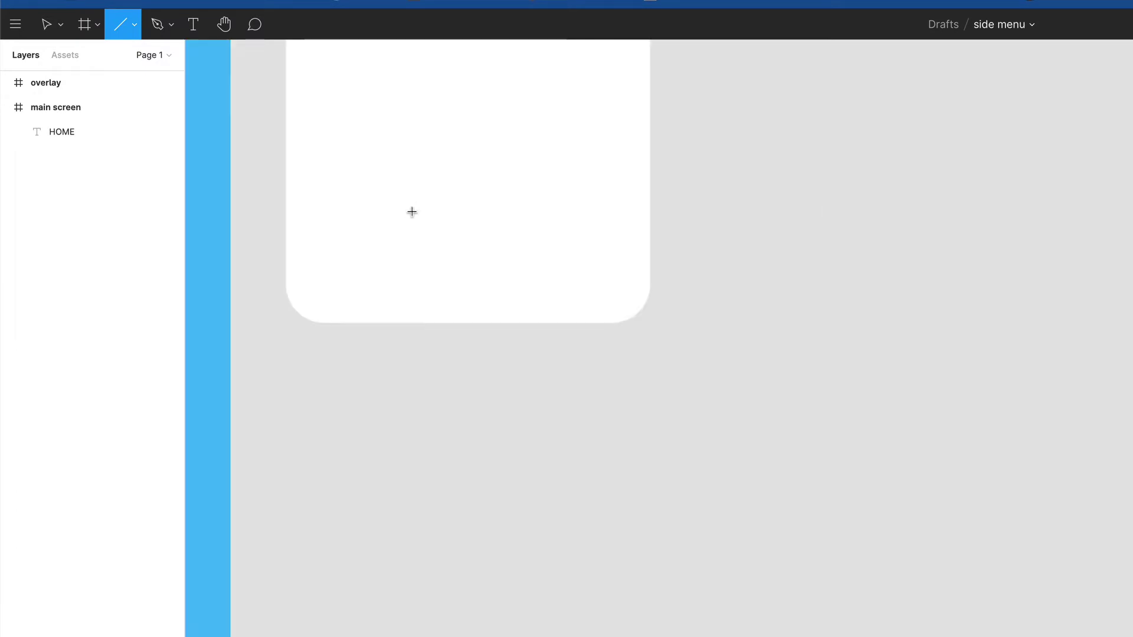
pyautogui.press('space')
pyautogui.moveTo(301, 241); pyautogui.dragTo(1118, 449)
pyautogui.moveTo(636, 167); pyautogui.dragTo(760, 293)
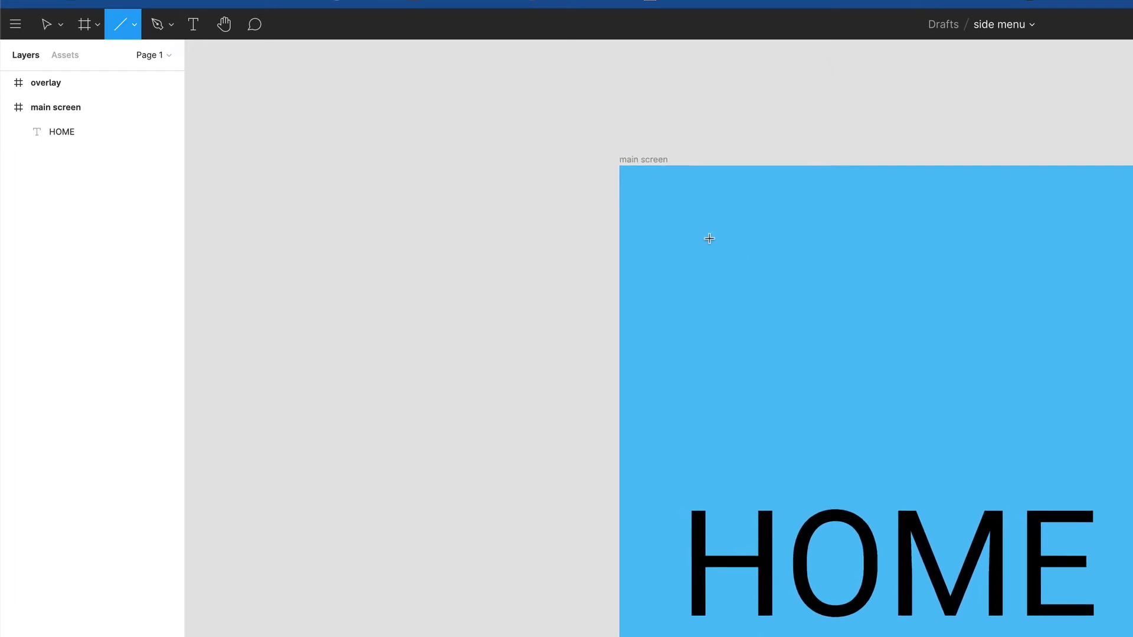
pyautogui.moveTo(674, 225); pyautogui.dragTo(751, 224)
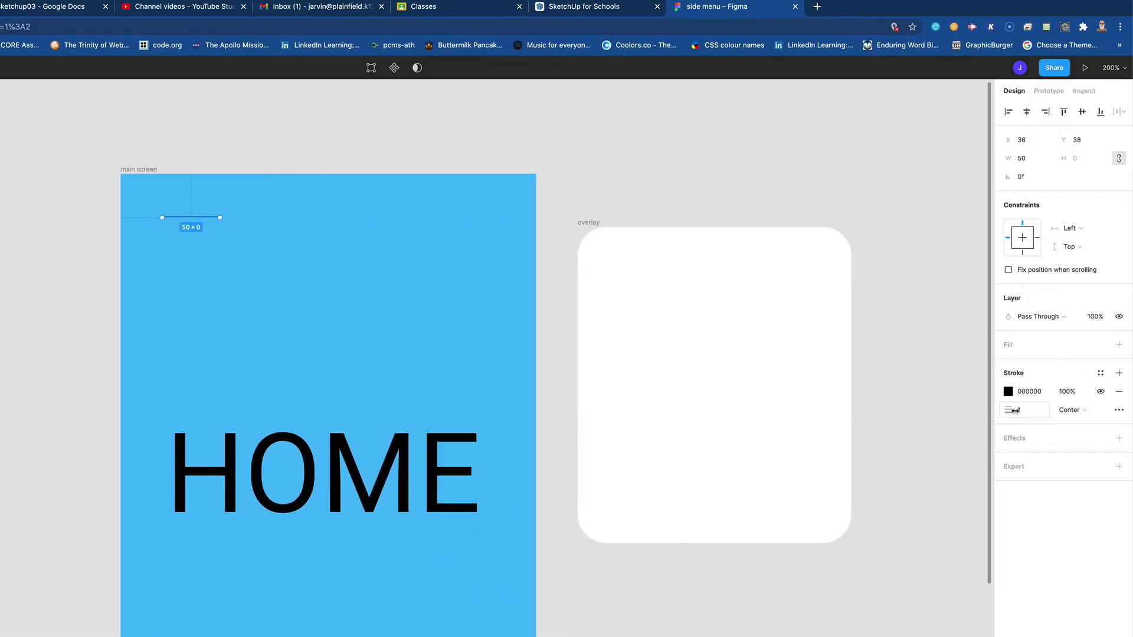
# Step: Set the new line's stroke weight to 5 with Center alignment
pyautogui.moveTo(1016, 409); pyautogui.dragTo(1017, 410)
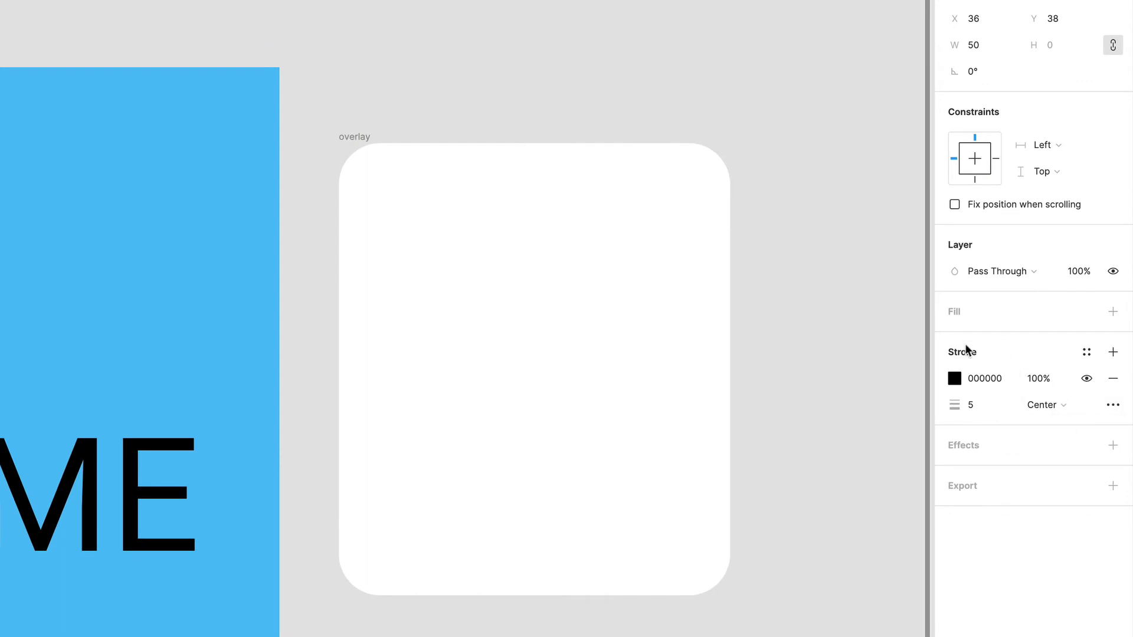
pyautogui.click(1053, 406)
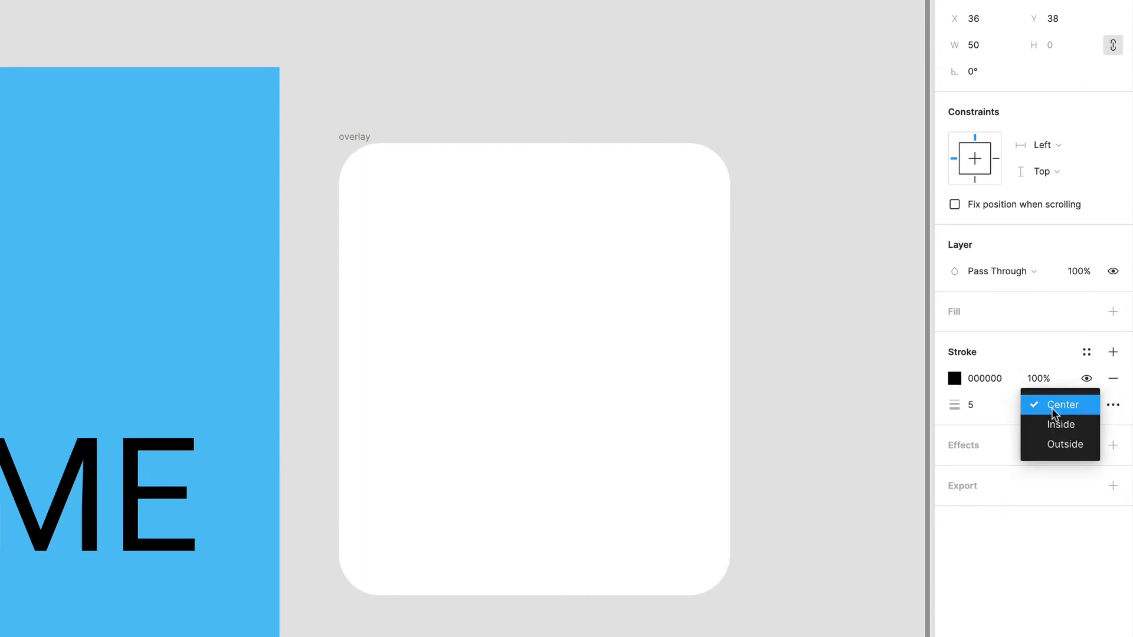
pyautogui.click(1054, 408)
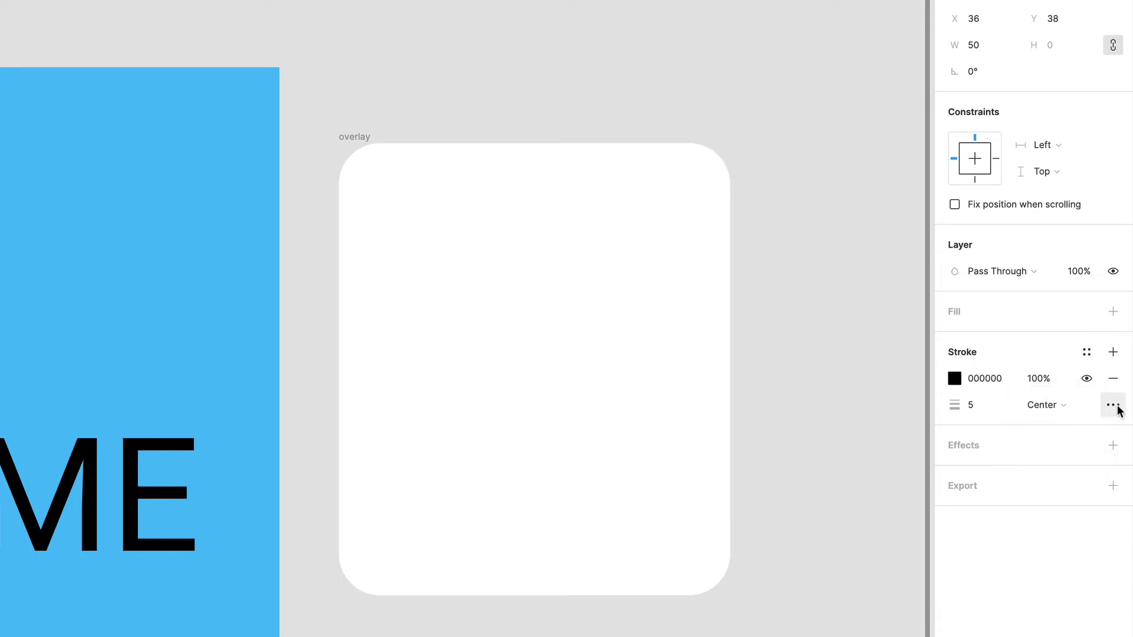
# Step: Give the short line on the main screen Round caps
pyautogui.click(1115, 408)
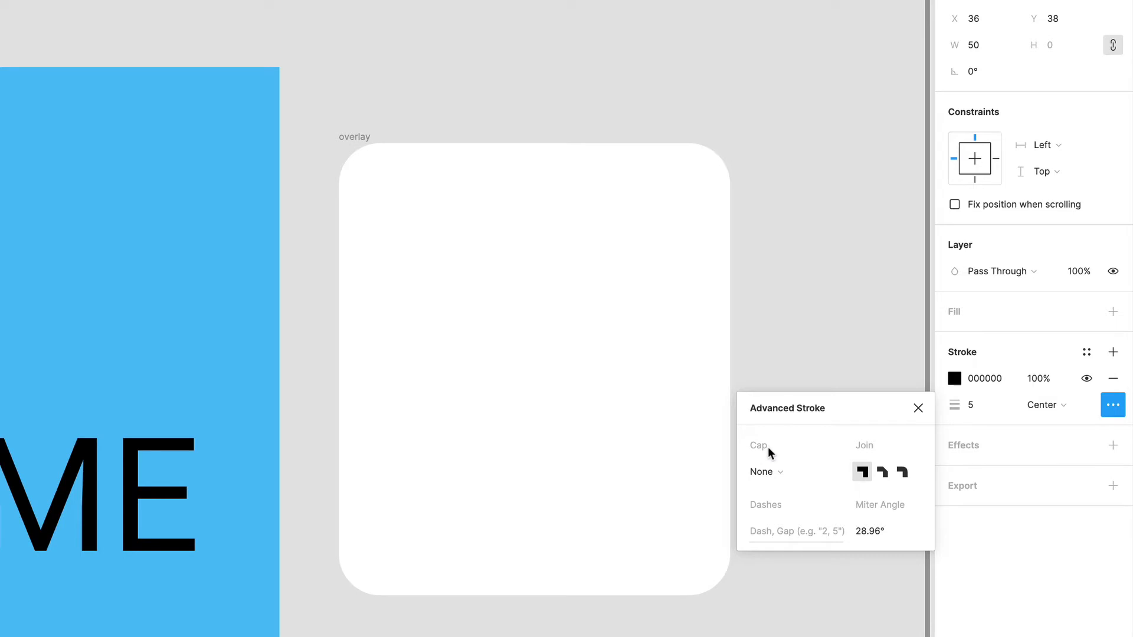
pyautogui.click(786, 473)
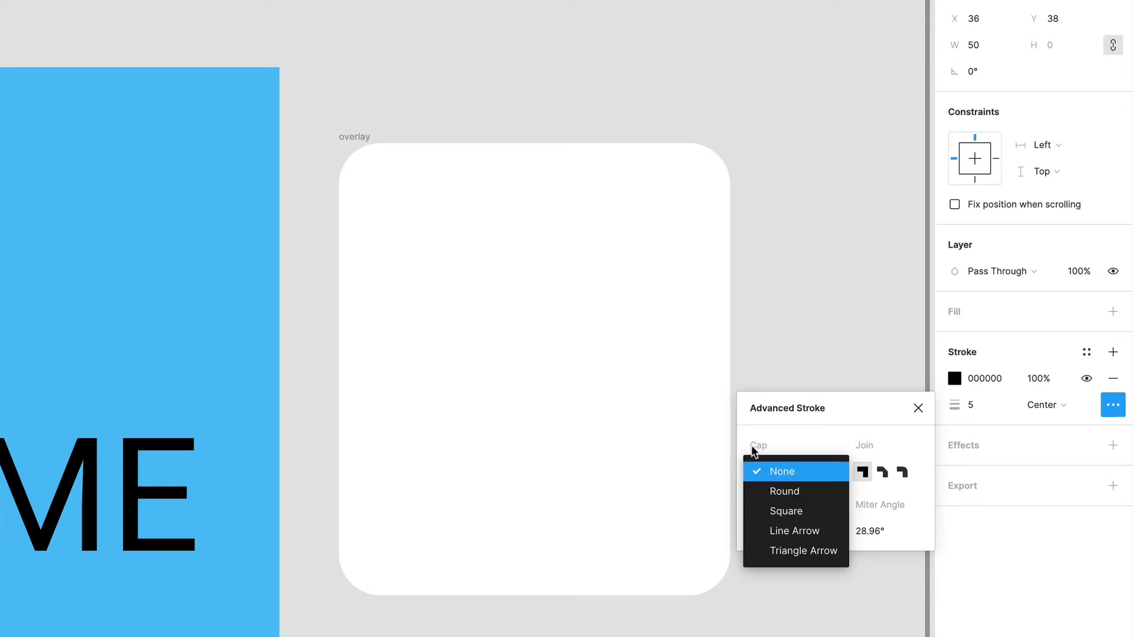
pyautogui.click(780, 493)
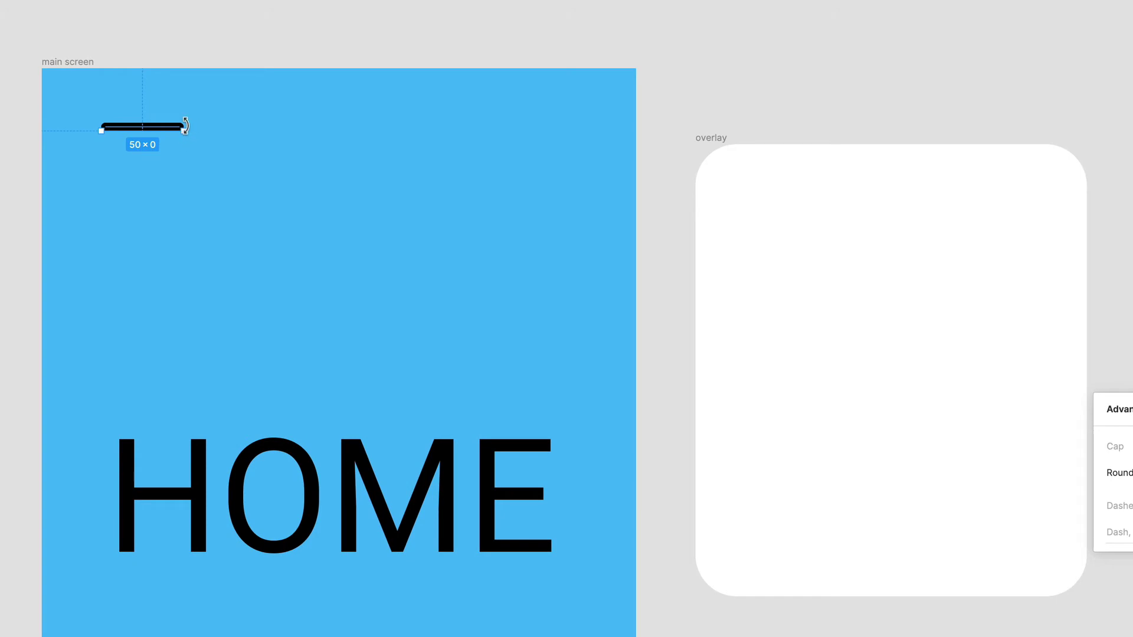
pyautogui.click(229, 128)
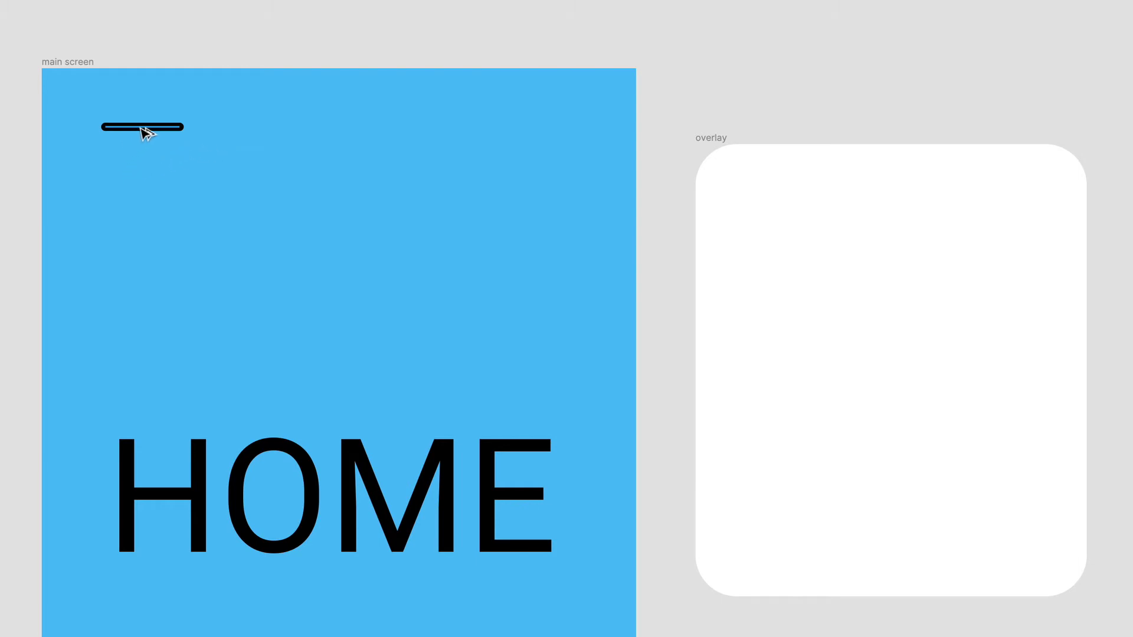
# Step: Duplicate the line downward into a stack of three about 50 × 24 overall and distribute the lines evenly in the vertical direction
pyautogui.moveTo(140, 128); pyautogui.dragTo(142, 173)
pyautogui.moveTo(210, 115); pyautogui.dragTo(141, 190)
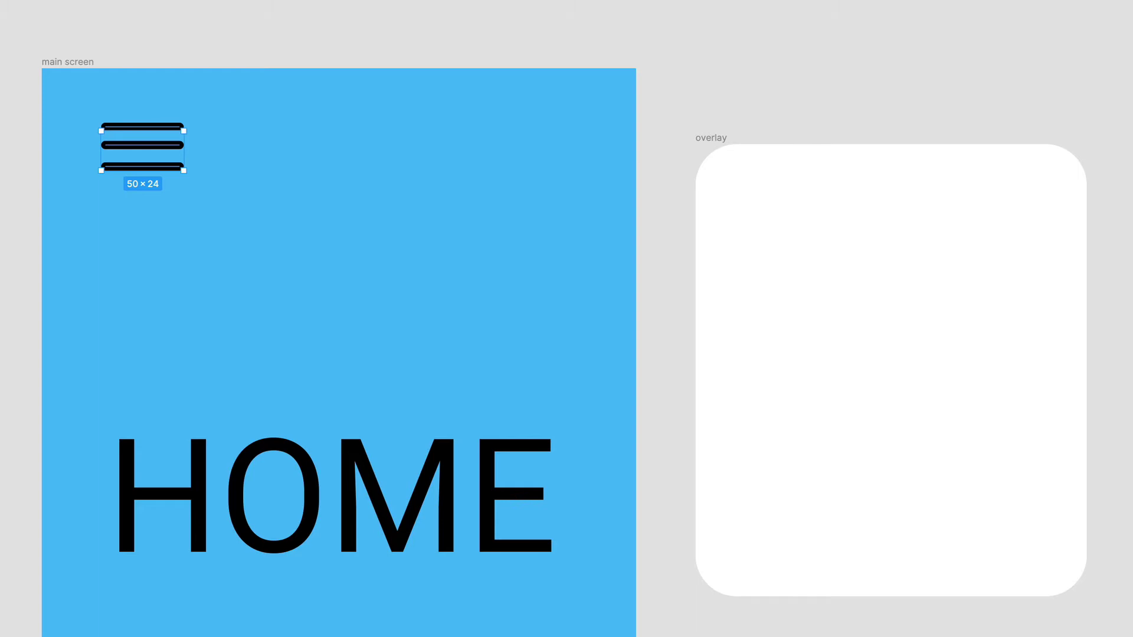
pyautogui.hotkey('alt', 'shift', 'v')
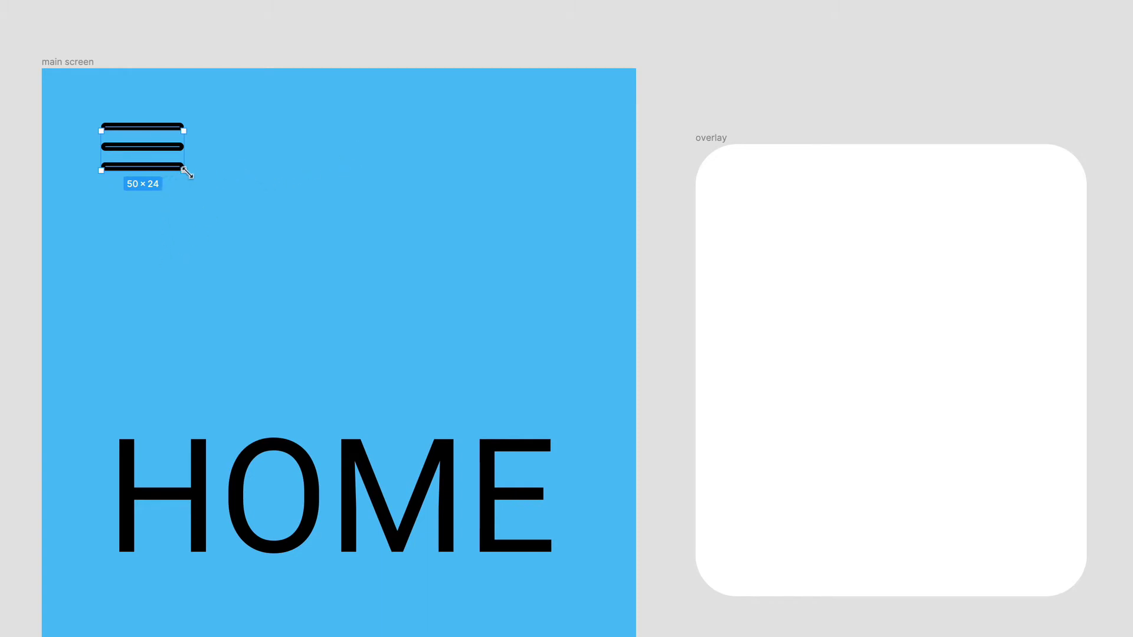
# Step: Scale the three lines, strokes included, to about 37 × 18 and place them as one group slightly nearer the main screen's upper-left corner
pyautogui.moveTo(186, 172); pyautogui.dragTo(164, 160)
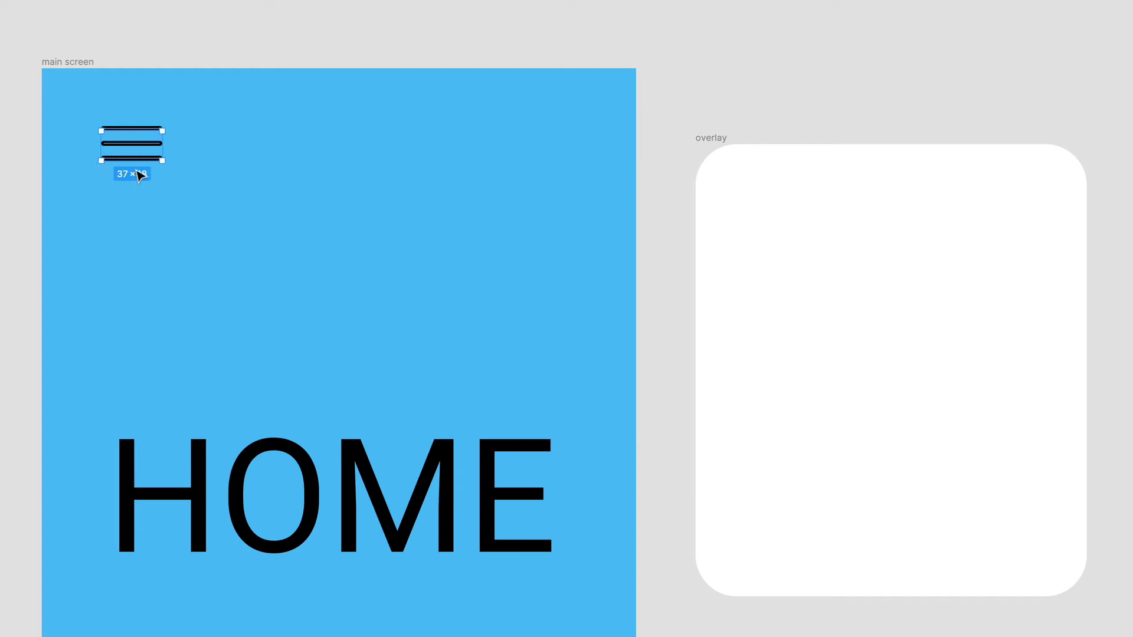
pyautogui.rightClick(134, 141)
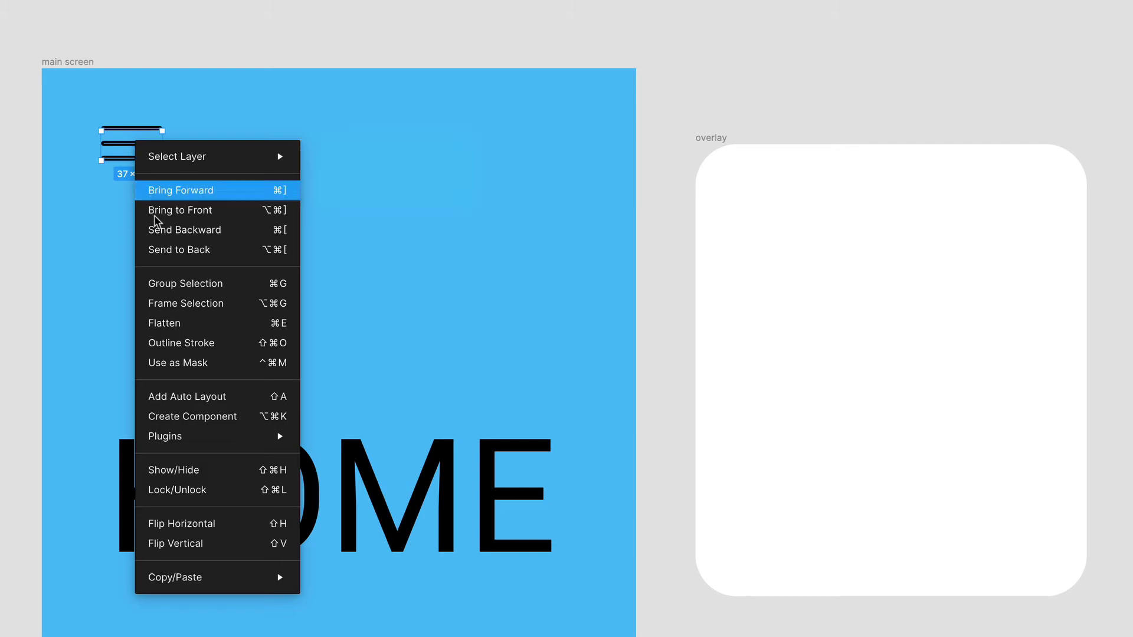
pyautogui.click(188, 286)
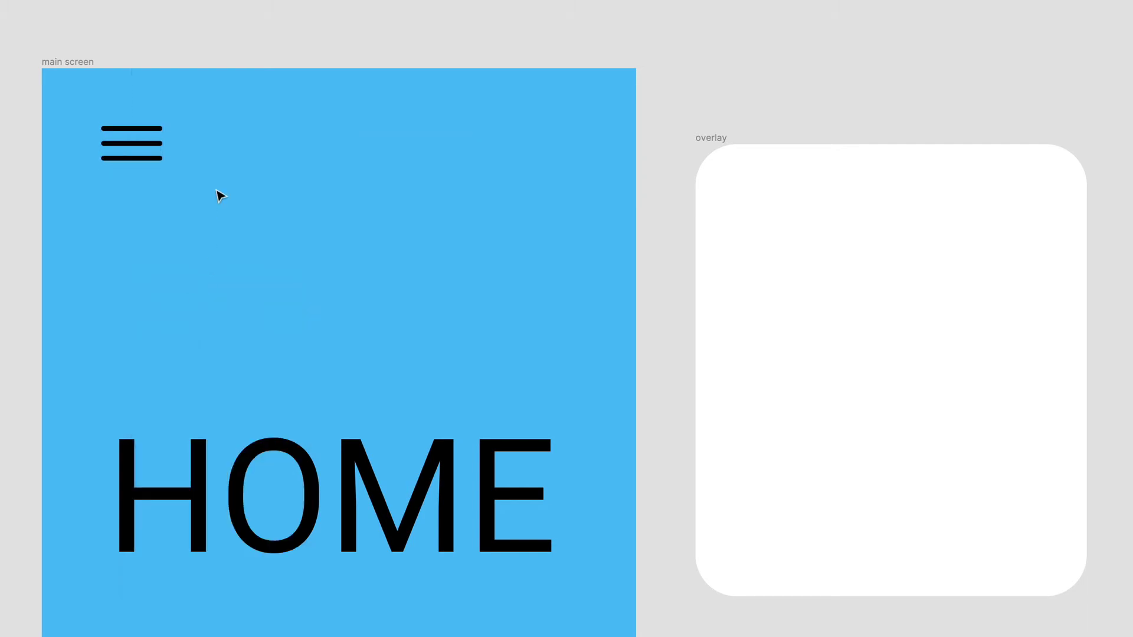
pyautogui.moveTo(134, 158); pyautogui.dragTo(124, 154)
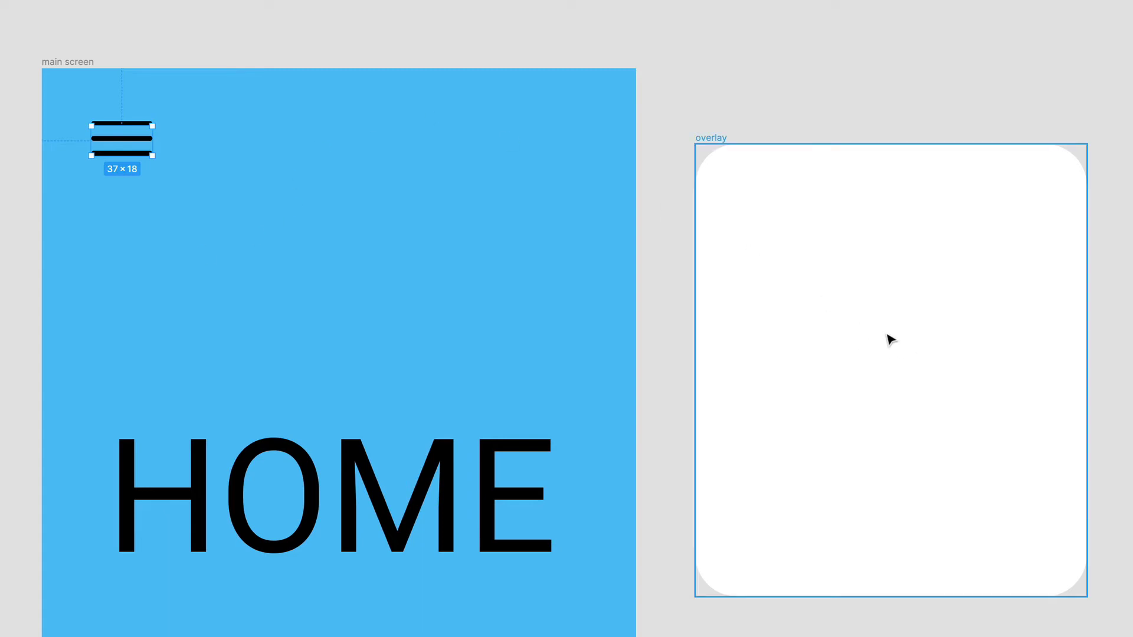
# Step: Fill the overlay frame with light green A9DDBB
pyautogui.click(926, 365)
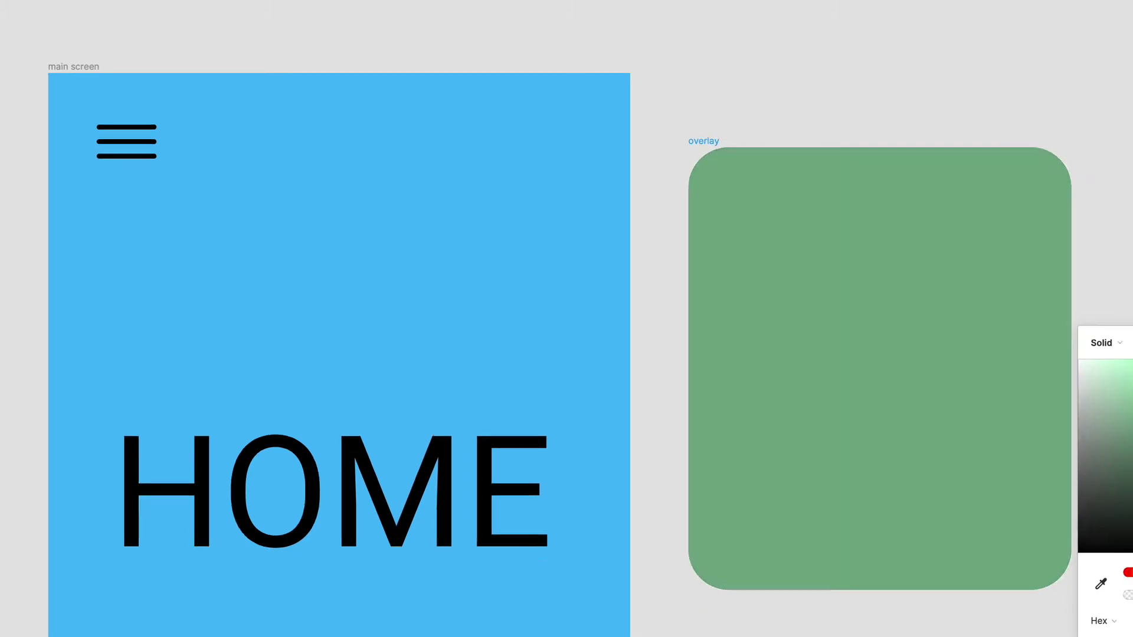
pyautogui.moveTo(1132, 423); pyautogui.dragTo(1127, 394)
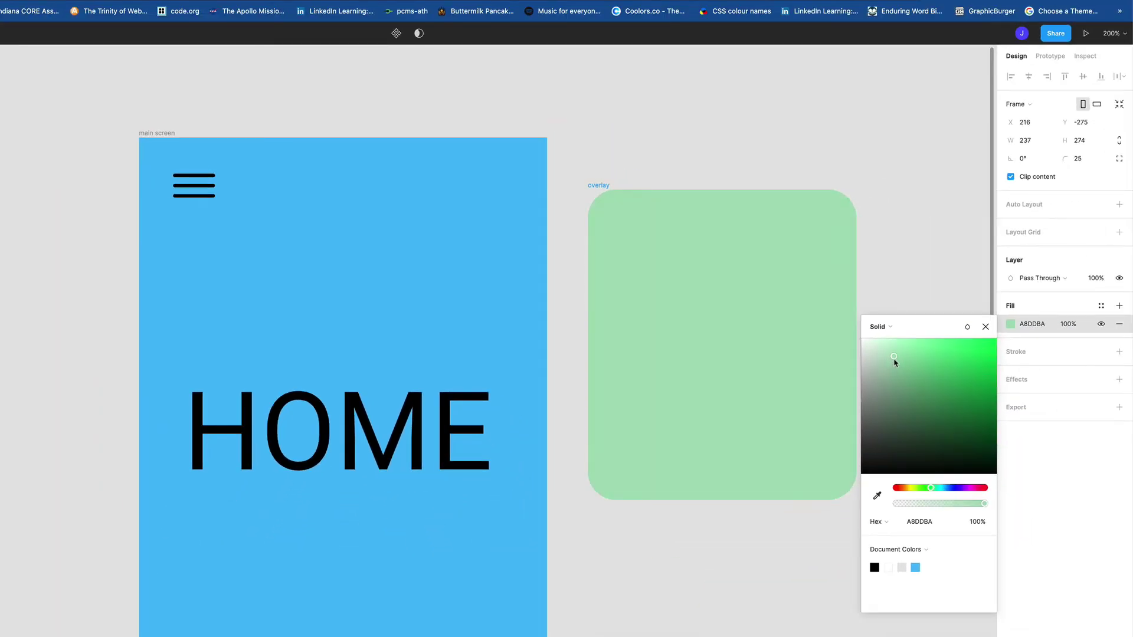
pyautogui.moveTo(895, 362); pyautogui.dragTo(891, 367)
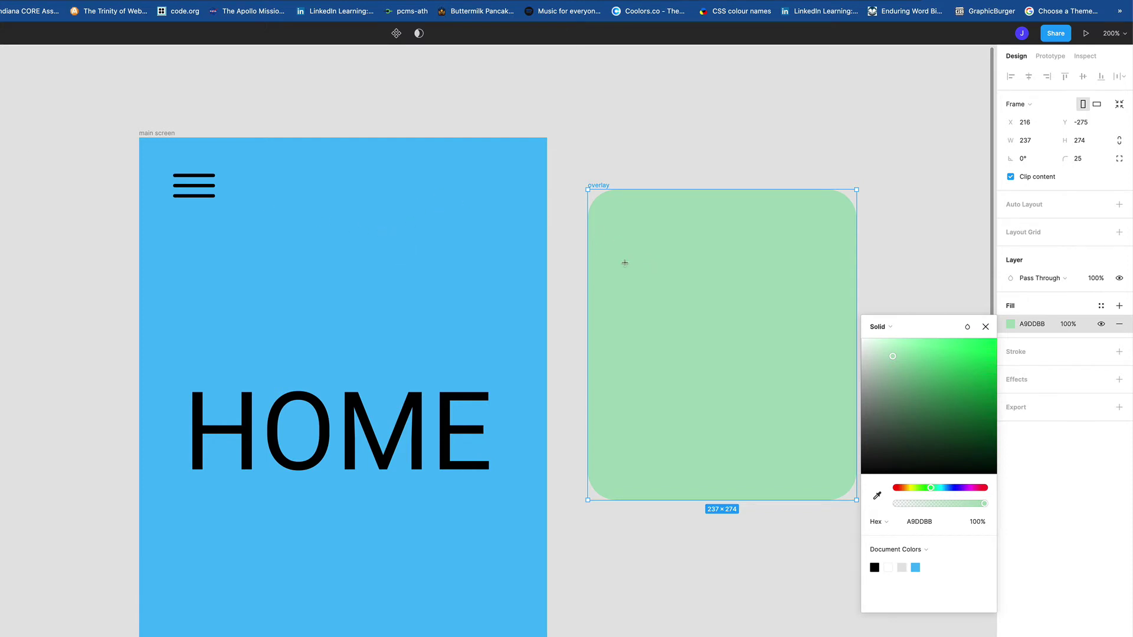
# Step: Draw a triangle about 22 × 22 in the overlay's upper-left area, rotated to -90° so it points right, with black fill 000000
pyautogui.moveTo(625, 262); pyautogui.dragTo(651, 288)
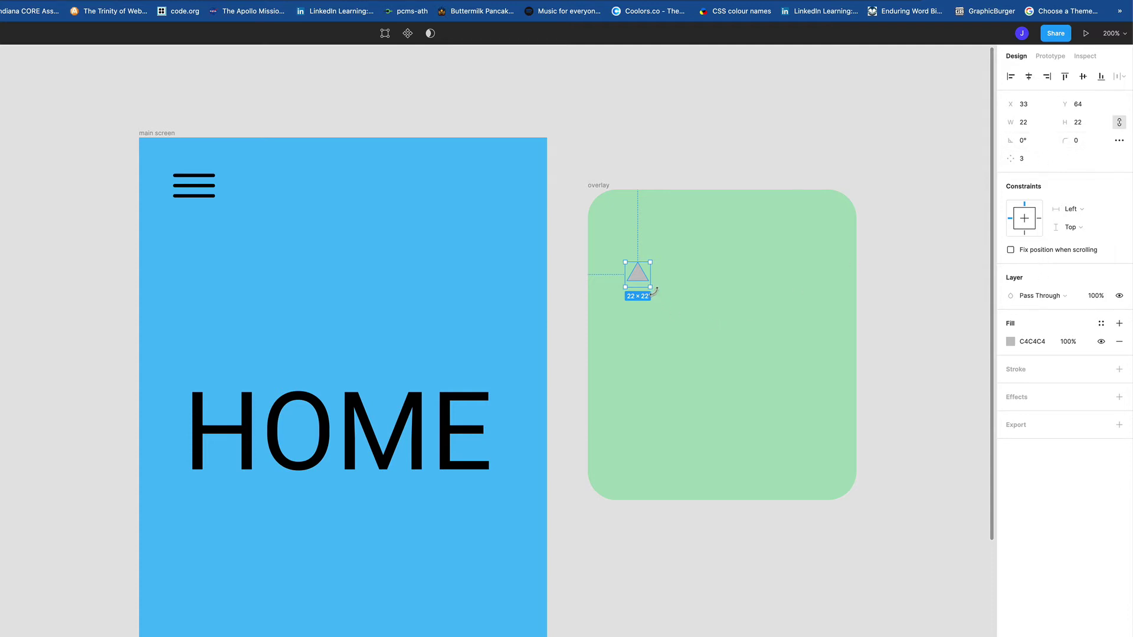
pyautogui.moveTo(655, 291); pyautogui.dragTo(623, 285)
pyautogui.click(1010, 341)
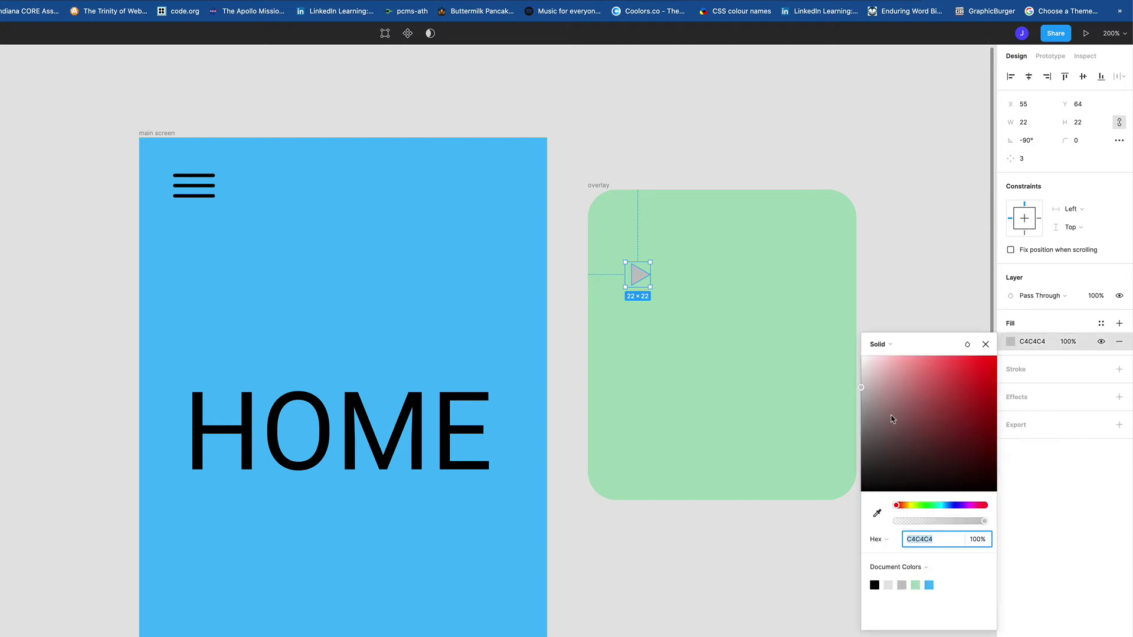
pyautogui.moveTo(892, 419); pyautogui.dragTo(842, 525)
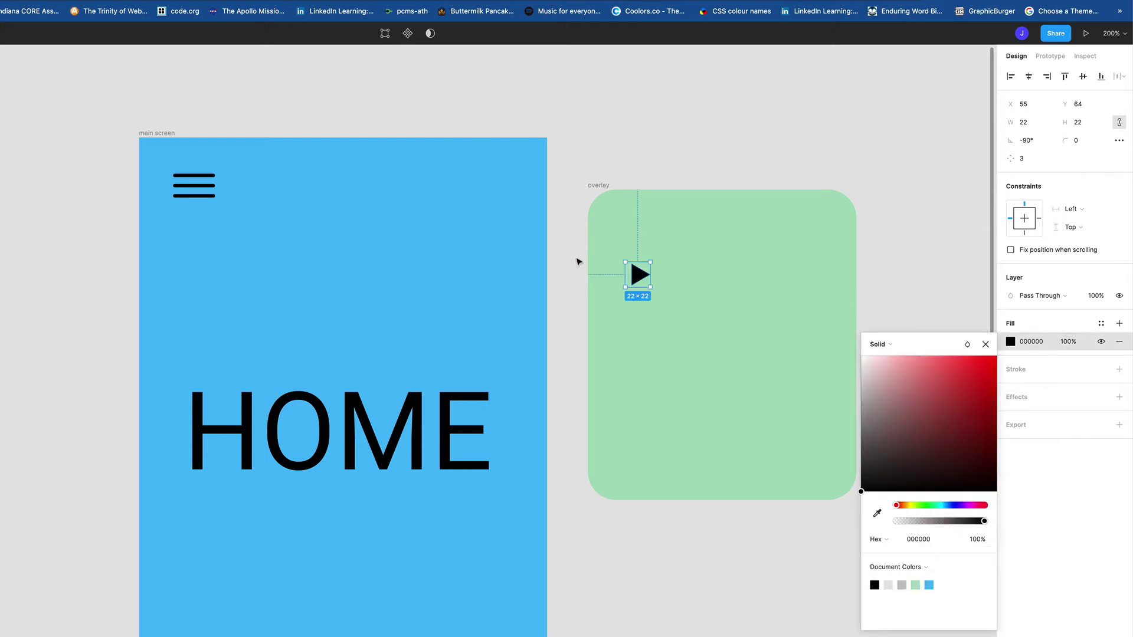
# Step: Add the text "HOME" inside the overlay frame near the triangle
pyautogui.click(676, 283)
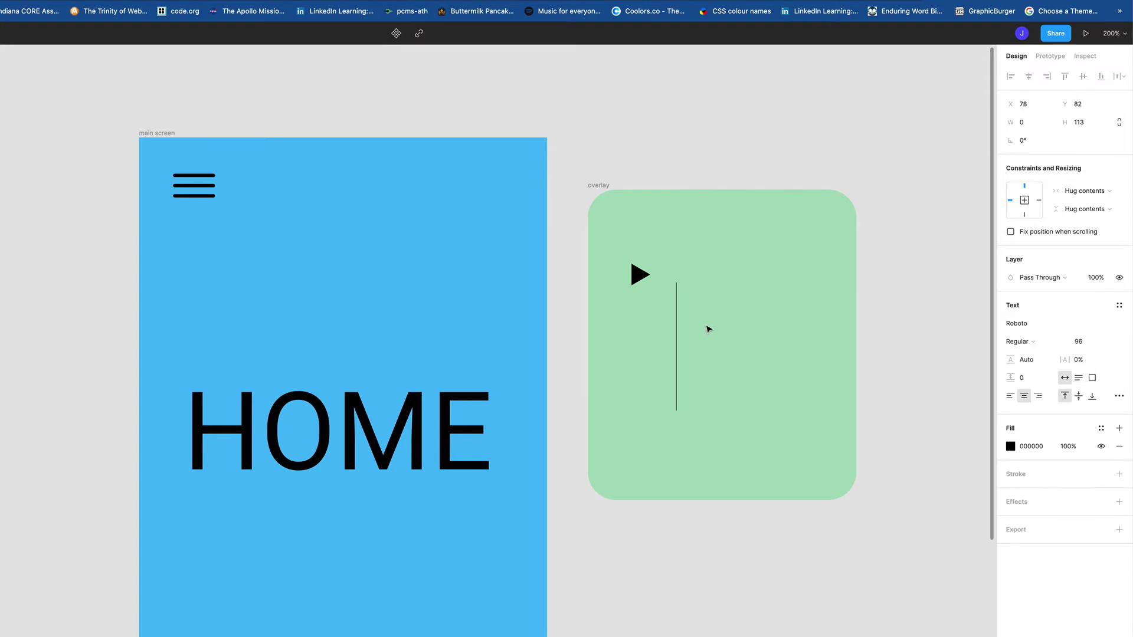
pyautogui.write('HOME')
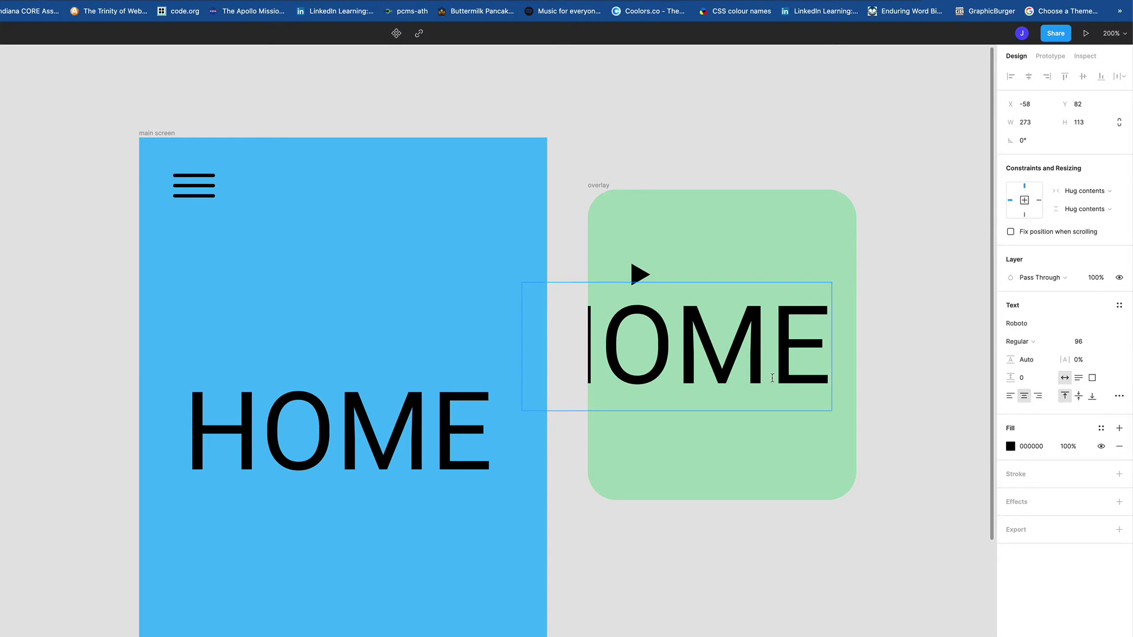
pyautogui.press('Escape')
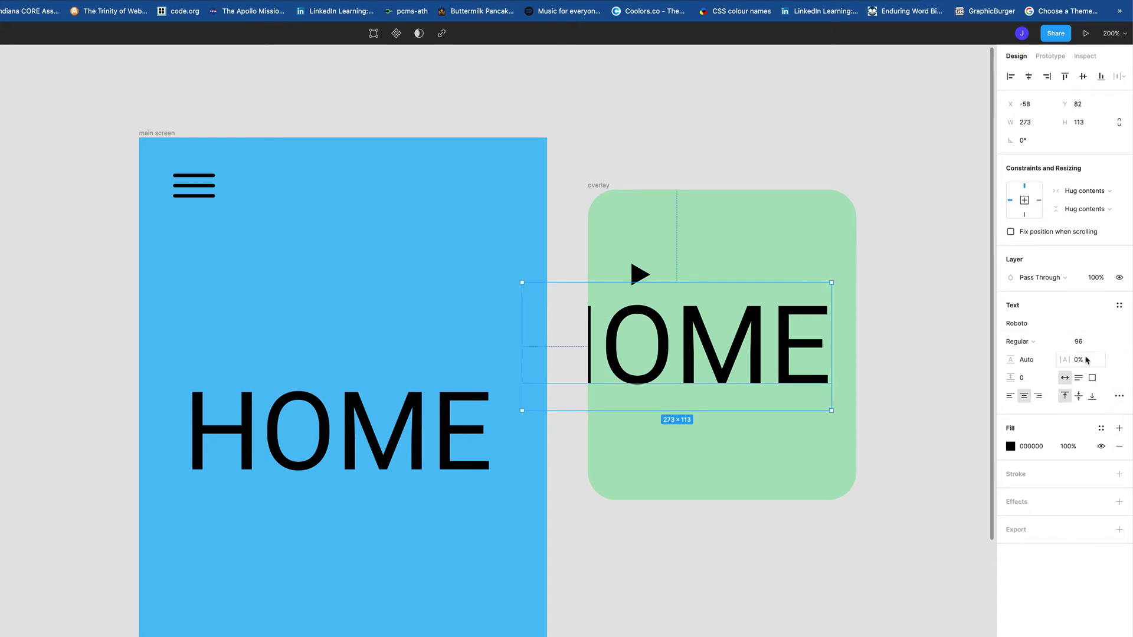
# Step: Set the overlay's HOME text to font size 18 and place it just right of the triangle, at about X 60, Y 64
pyautogui.click(1103, 342)
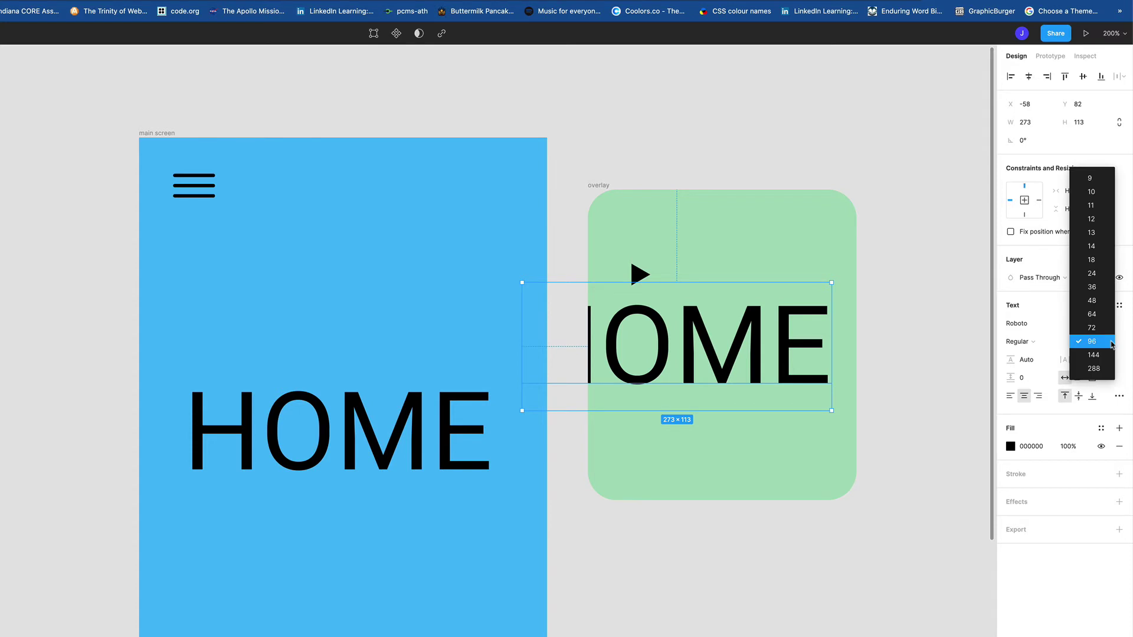
pyautogui.click(1101, 246)
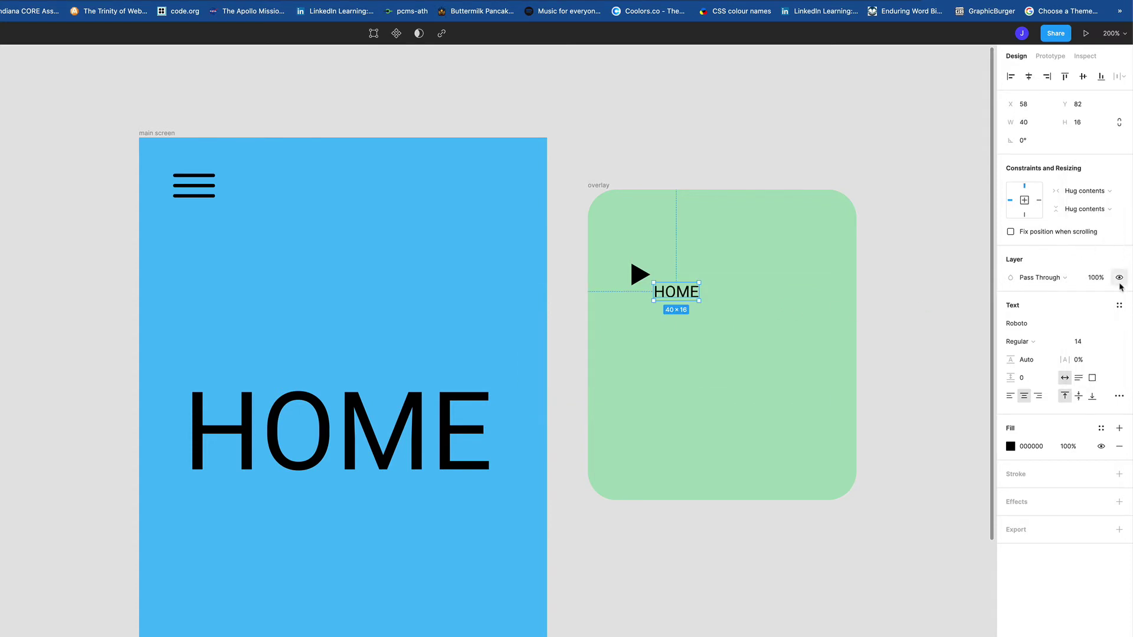
pyautogui.click(1108, 342)
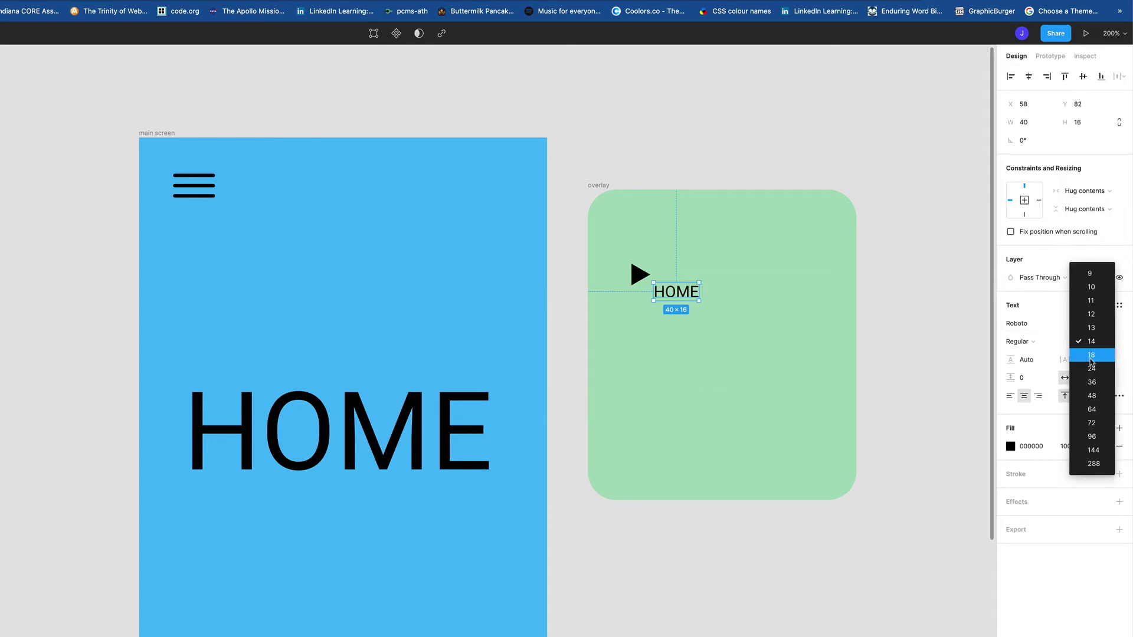
pyautogui.click(1097, 381)
pyautogui.moveTo(712, 291); pyautogui.dragTo(698, 281)
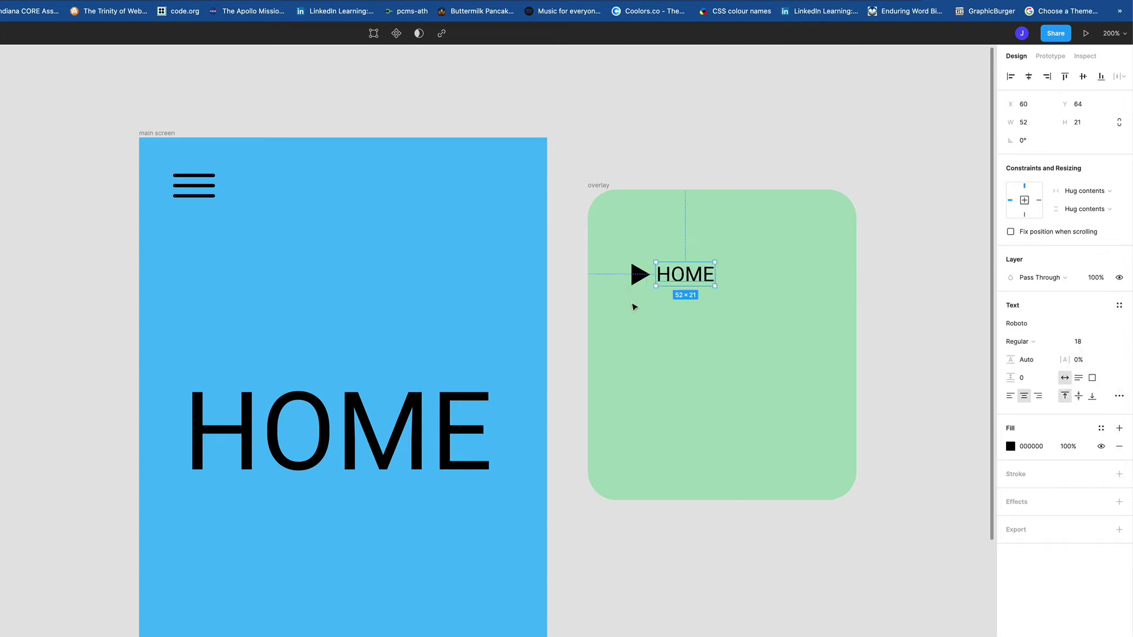
# Step: Align the vertical centers of the triangle and HOME label, and duplicate the pair downward to make four evenly spaced menu rows
pyautogui.moveTo(614, 253); pyautogui.dragTo(743, 303)
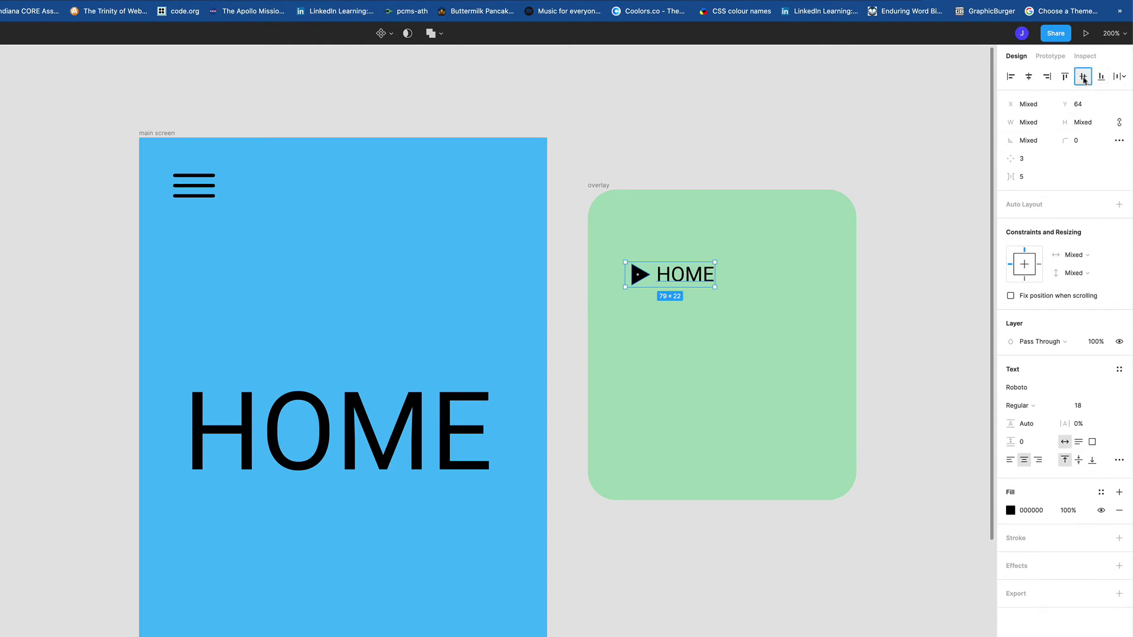
pyautogui.click(1082, 77)
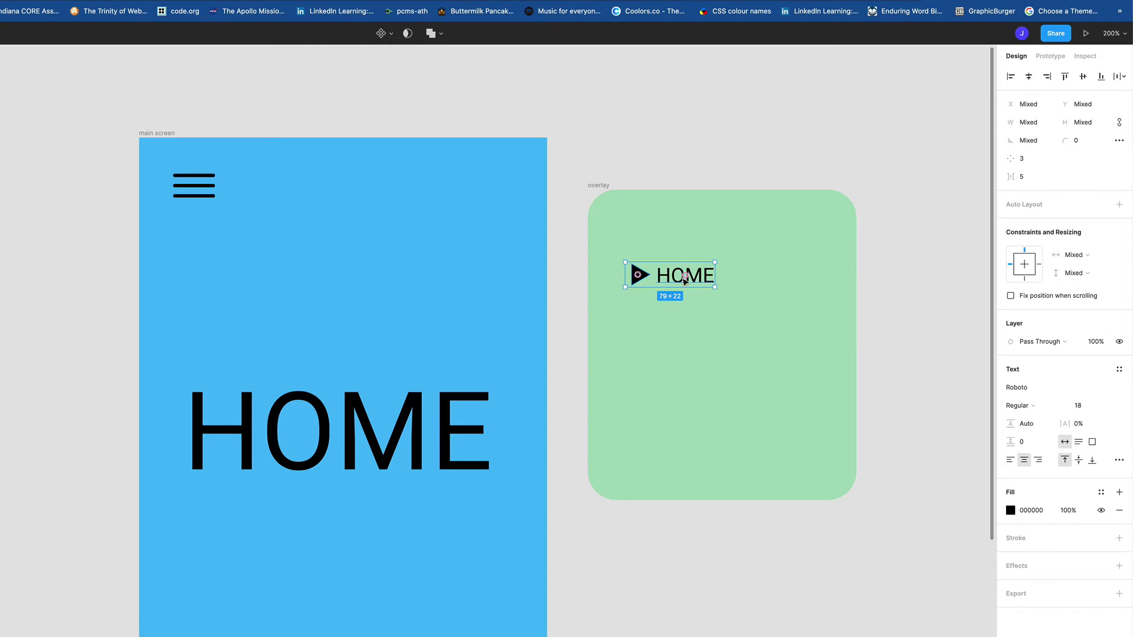
pyautogui.moveTo(688, 277); pyautogui.dragTo(688, 406)
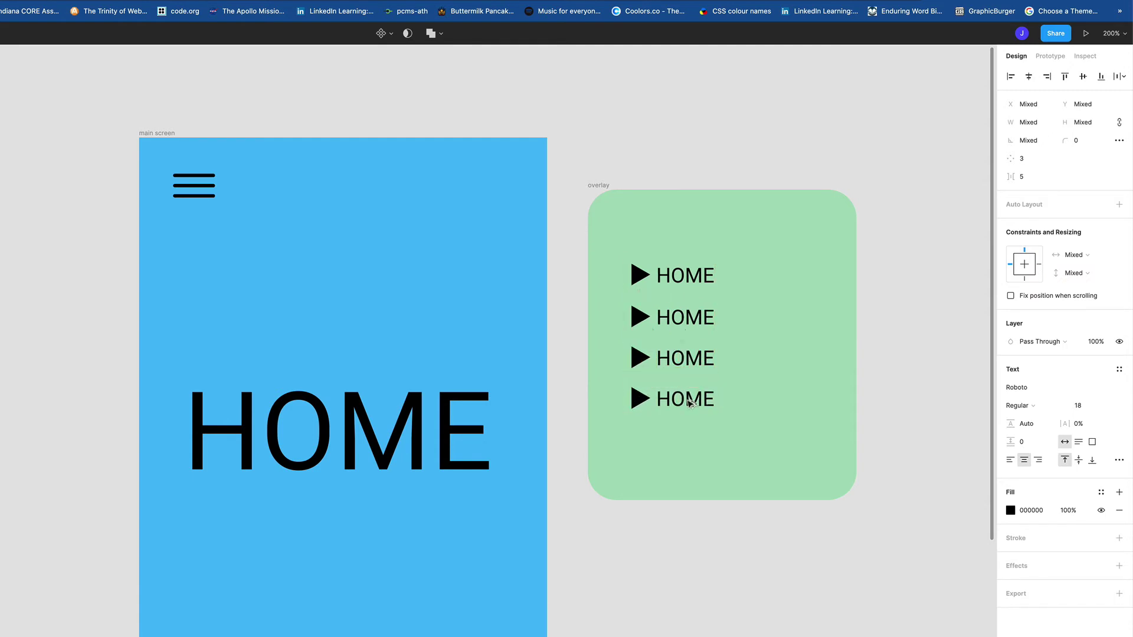
# Step: Change the second menu row's label to "SHOP"
pyautogui.doubleClick(674, 319)
pyautogui.doubleClick(675, 322)
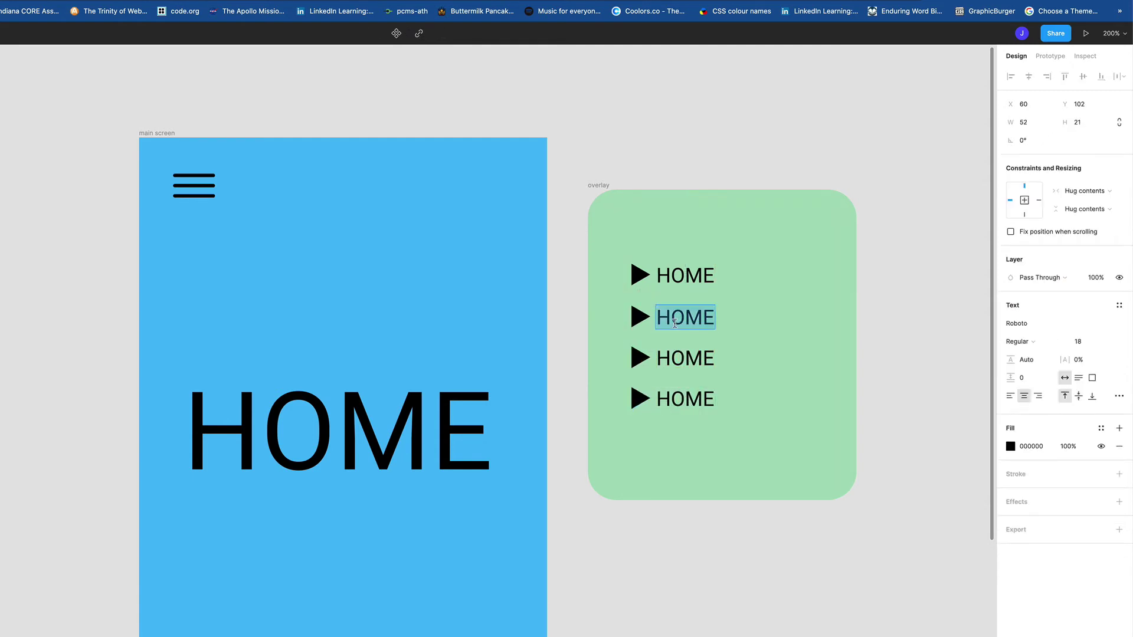
pyautogui.write('SHOP')
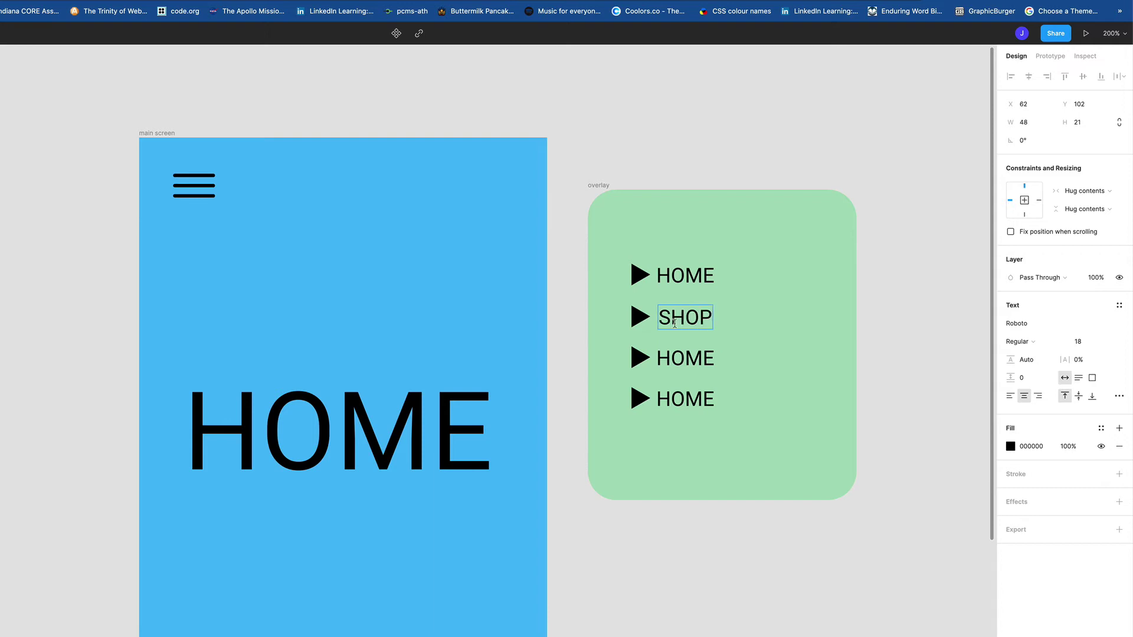
# Step: Change the third menu row's label to "SETTINGS" and shift it right so it clears the triangle
pyautogui.doubleClick(675, 359)
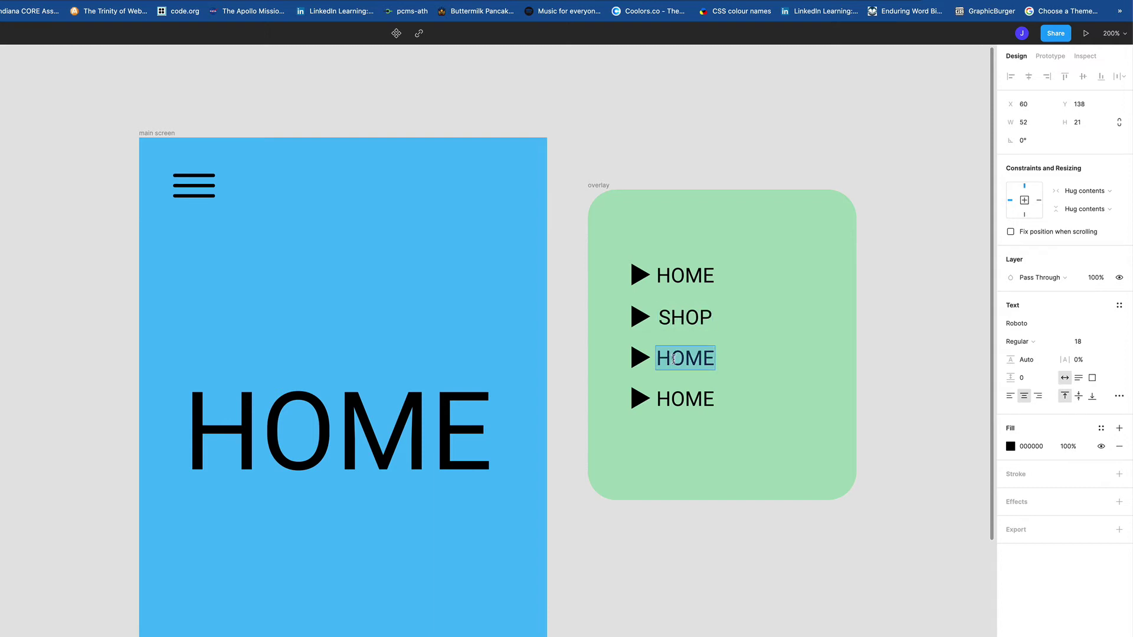
pyautogui.write('SETTINGS')
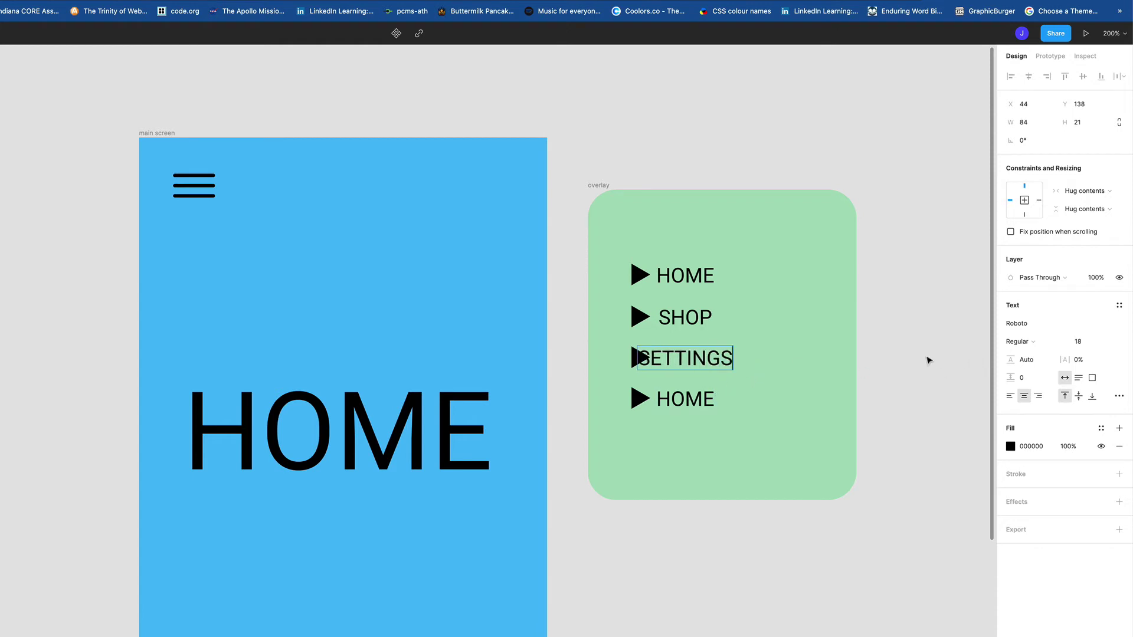
pyautogui.press('Escape')
pyautogui.moveTo(713, 365); pyautogui.dragTo(734, 365)
# Step: Change the fourth menu row's label to "PROFILE" and shift it right so it clears the triangle
pyautogui.click(702, 401)
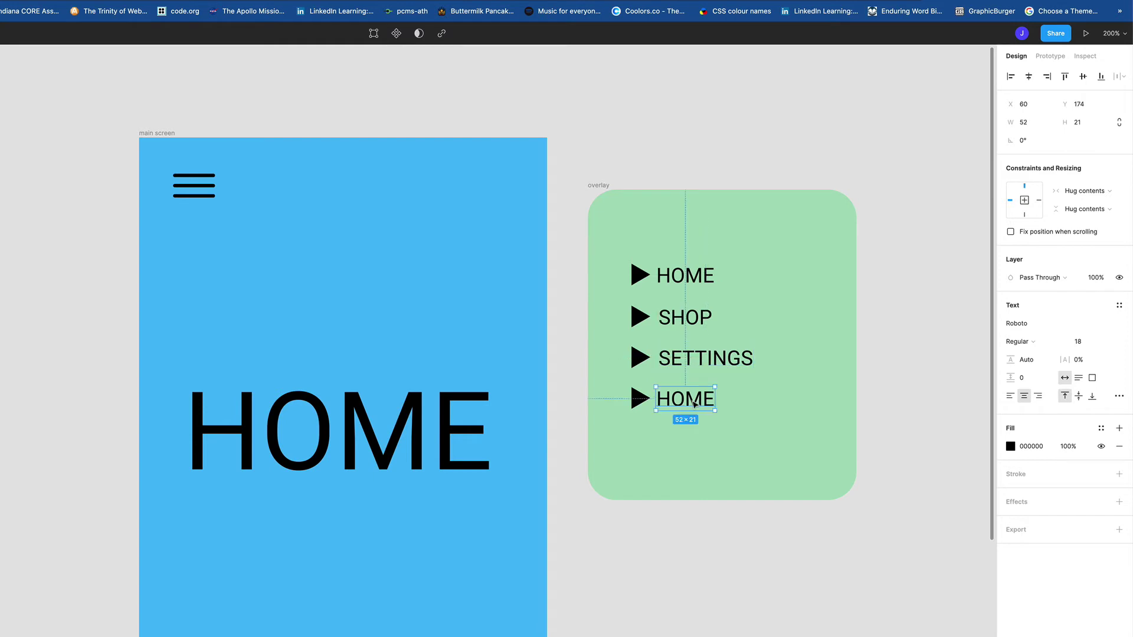
pyautogui.doubleClick(692, 400)
pyautogui.write('PROFILE')
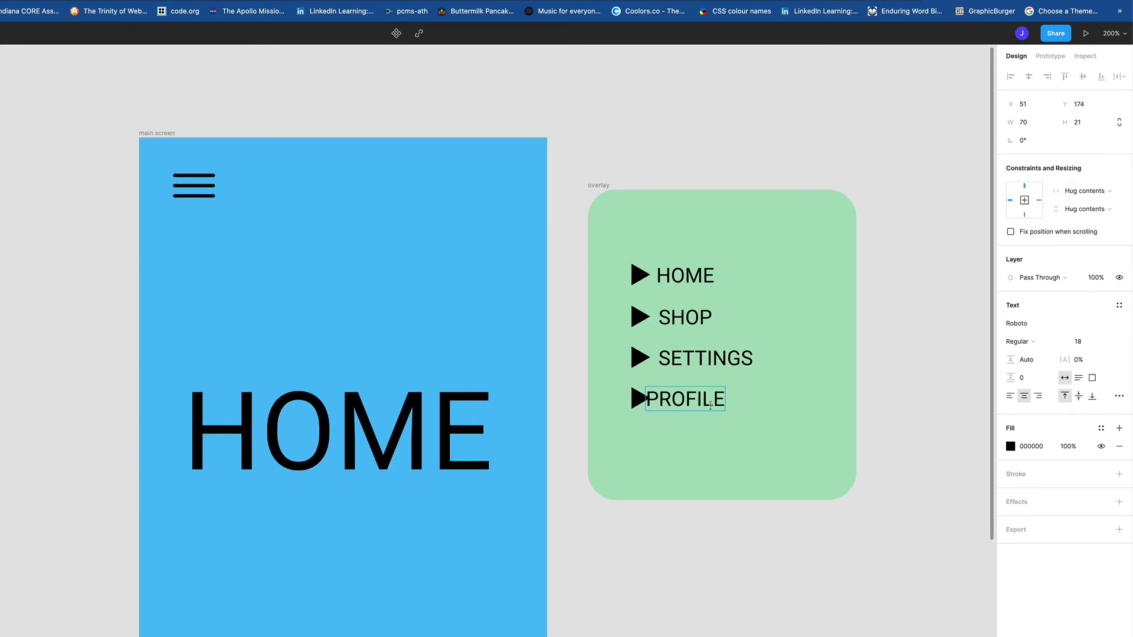
pyautogui.press('Escape')
pyautogui.moveTo(701, 407); pyautogui.dragTo(712, 407)
# Step: Align the left edges of the four menu labels and distribute their vertical spacing evenly
pyautogui.moveTo(791, 250); pyautogui.dragTo(689, 412)
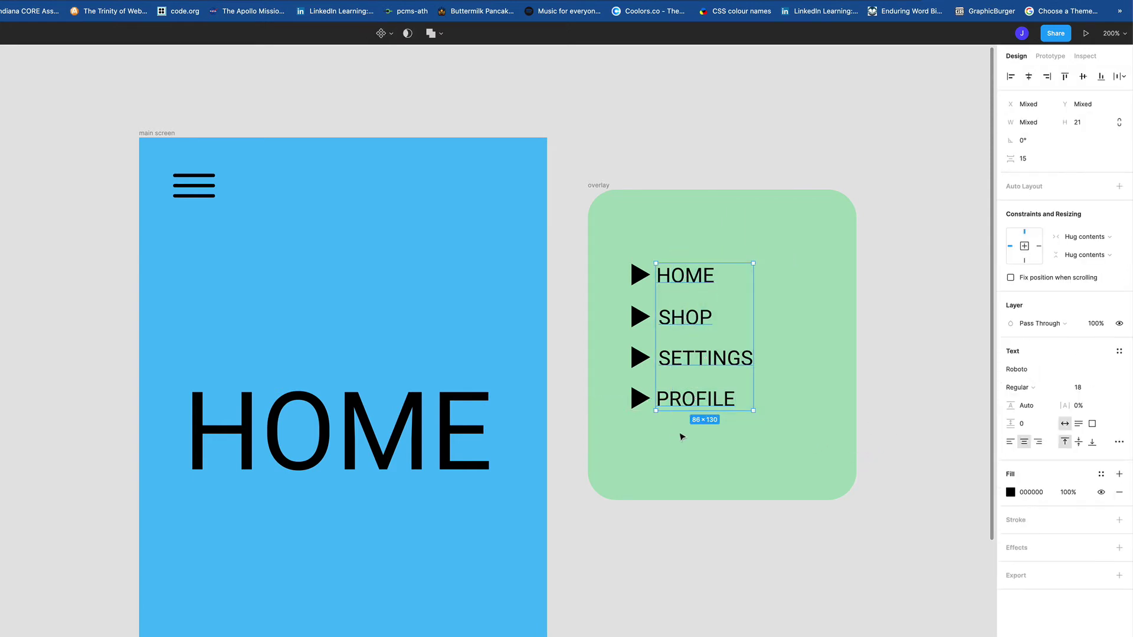
pyautogui.click(1010, 77)
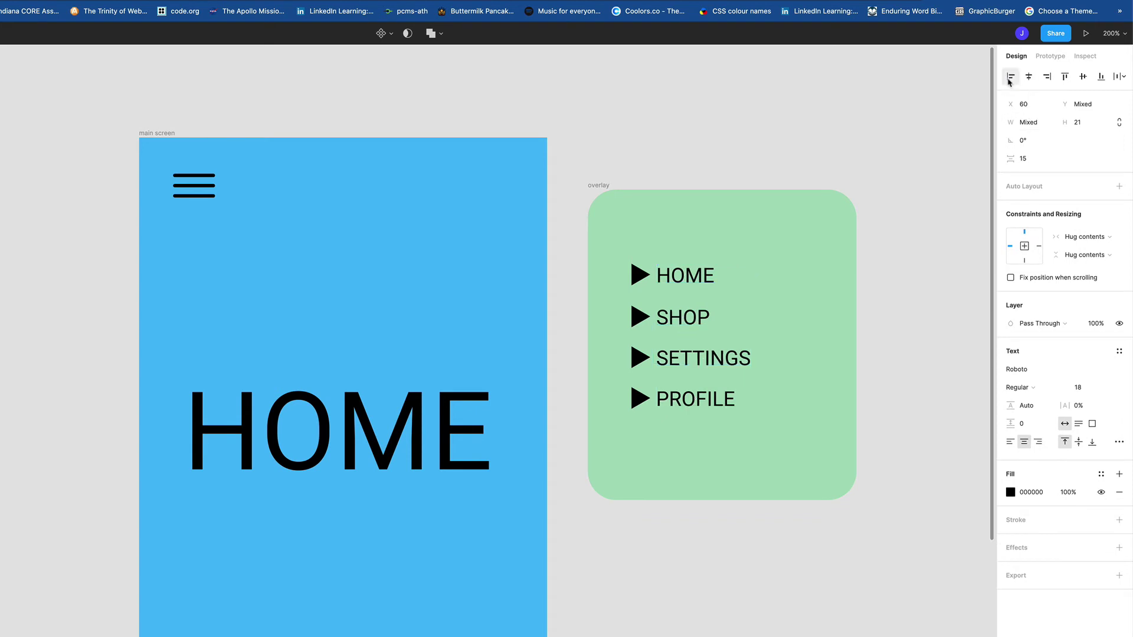
pyautogui.click(1124, 78)
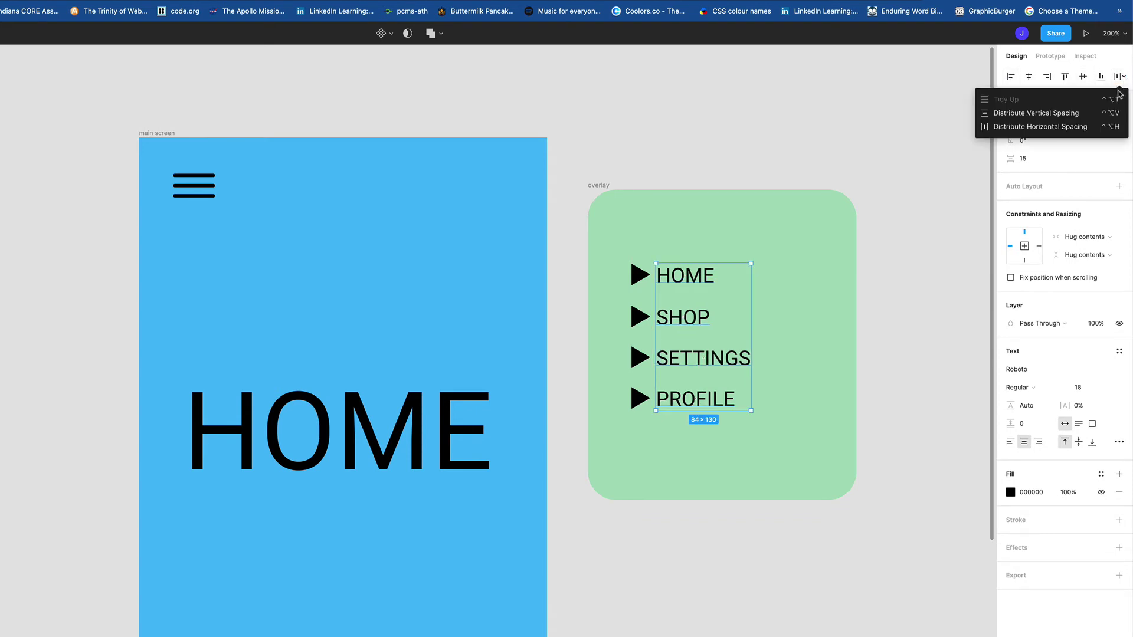
pyautogui.click(1088, 112)
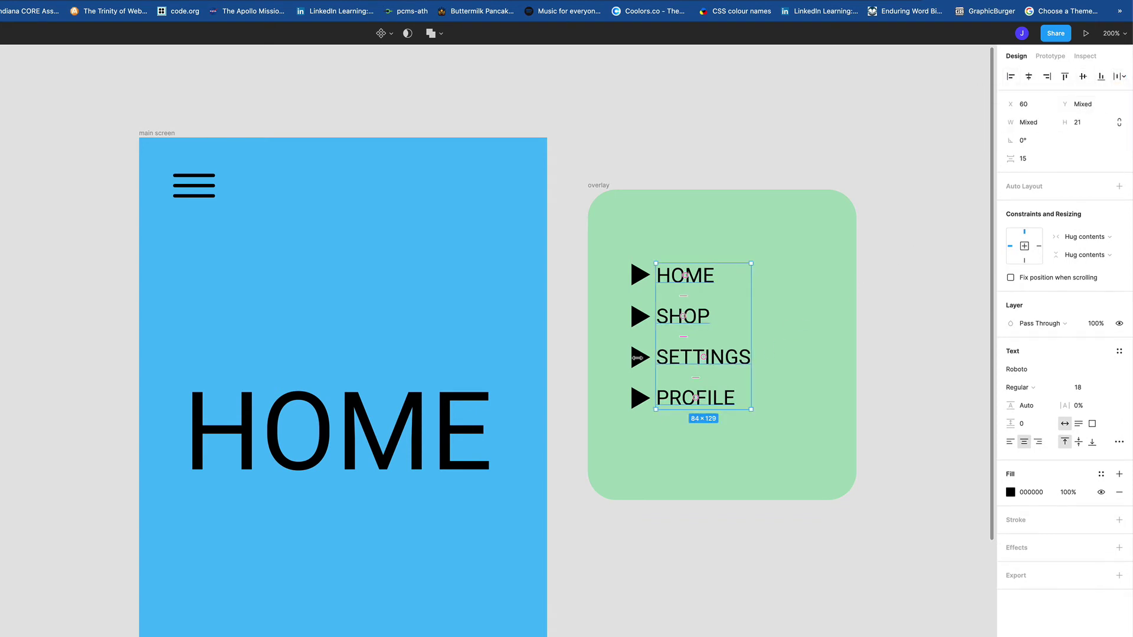
pyautogui.click(616, 257)
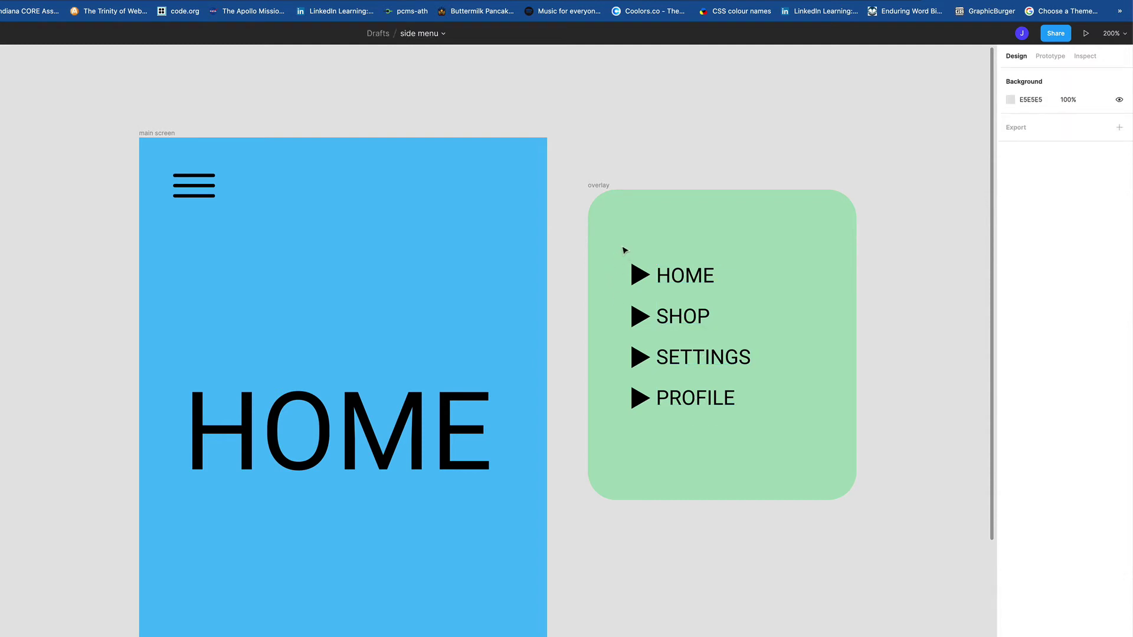
# Step: Group each triangle with its label so HOME, SHOP, SETTINGS and PROFILE become four separate groups
pyautogui.moveTo(624, 250); pyautogui.dragTo(724, 290)
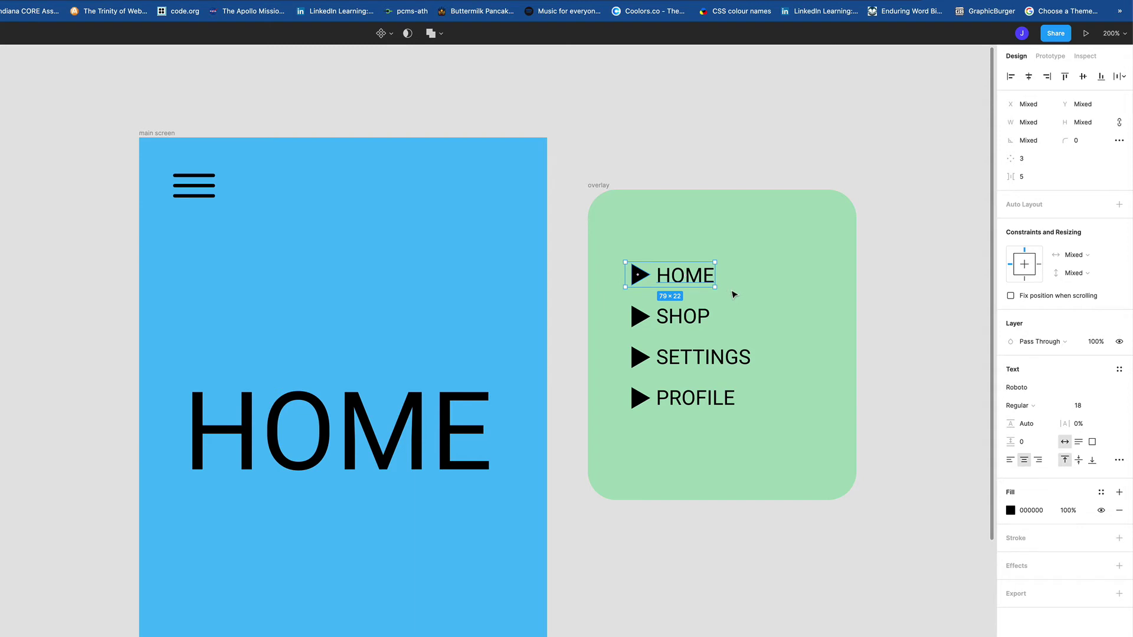
pyautogui.hotkey('ctrl', 'g')
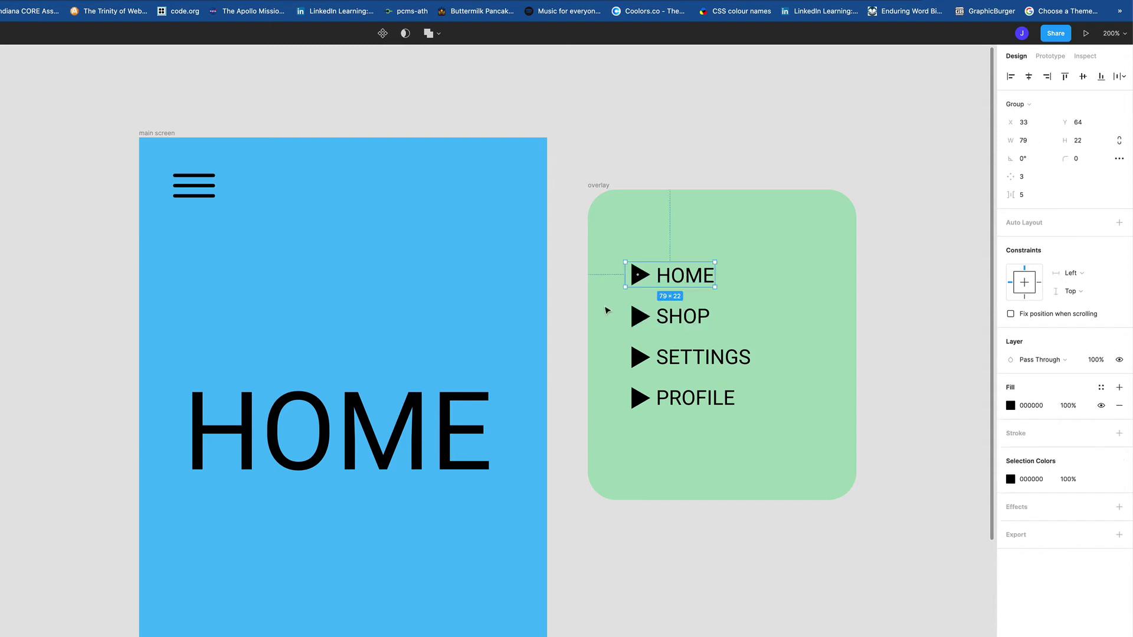
pyautogui.moveTo(607, 304); pyautogui.dragTo(741, 321)
pyautogui.hotkey('ctrl', 'g')
pyautogui.moveTo(608, 349); pyautogui.dragTo(771, 369)
pyautogui.hotkey('ctrl', 'g')
pyautogui.click(608, 392)
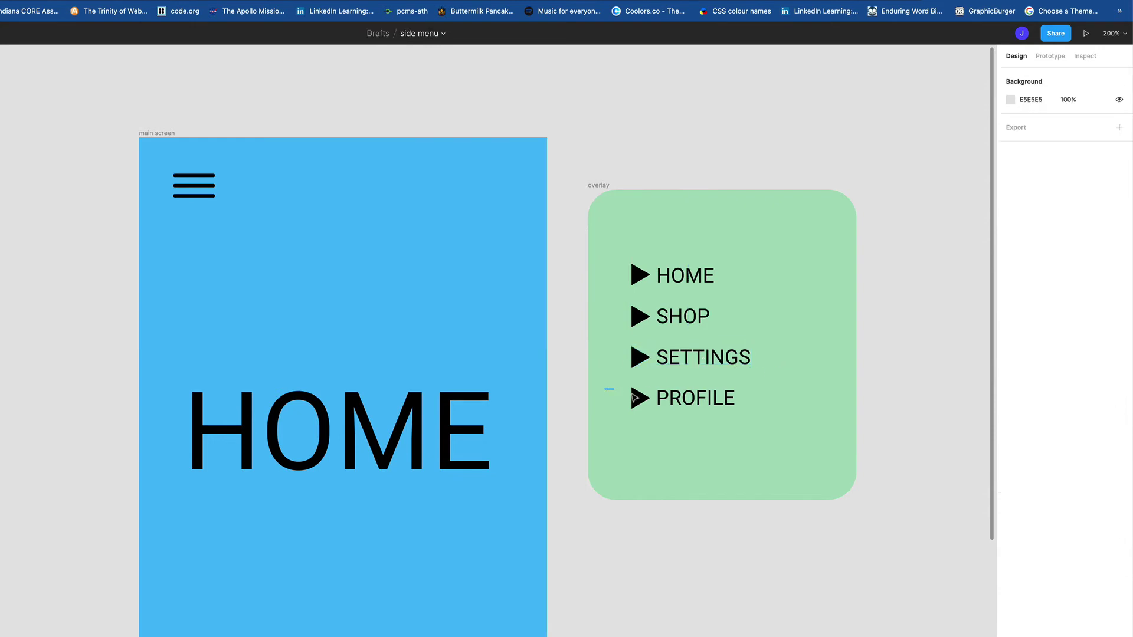
pyautogui.moveTo(608, 389); pyautogui.dragTo(779, 417)
pyautogui.hotkey('ctrl', 'g')
pyautogui.click(791, 323)
# Step: Resize the green overlay frame to 175 × 272 and move it slightly down on the canvas
pyautogui.hscroll(-1, 844, 332)
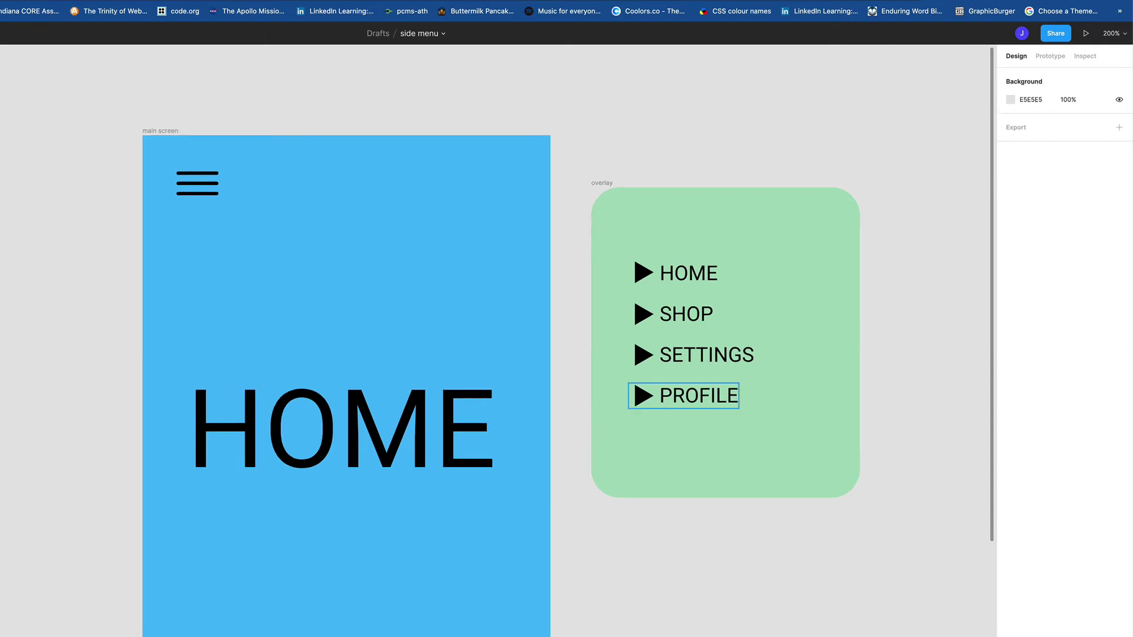
pyautogui.click(826, 372)
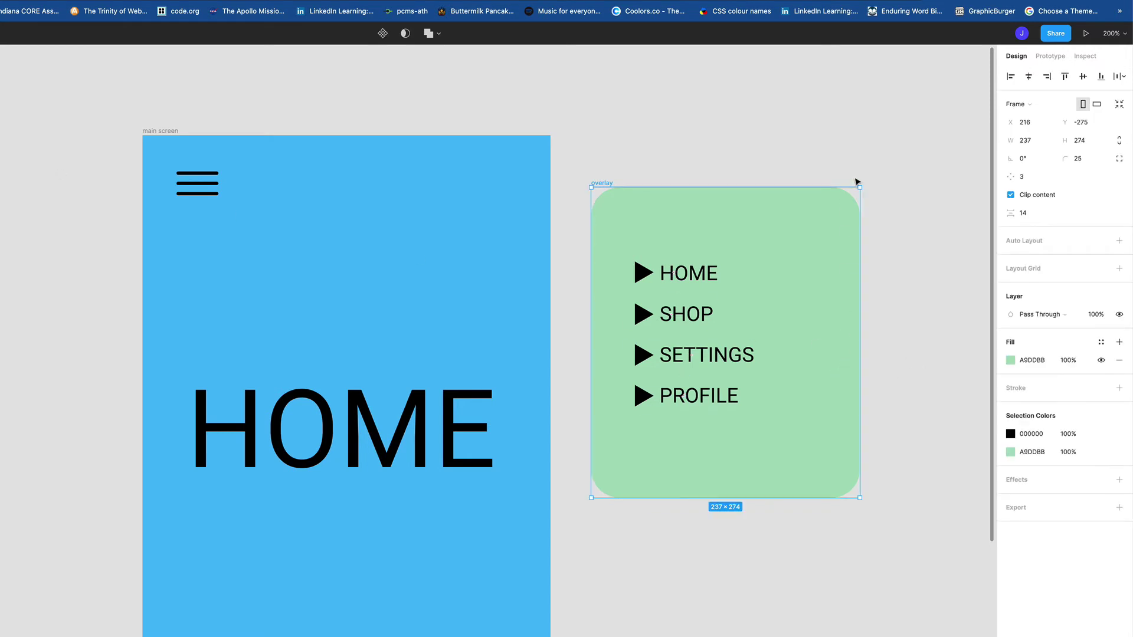
pyautogui.moveTo(859, 187); pyautogui.dragTo(789, 190)
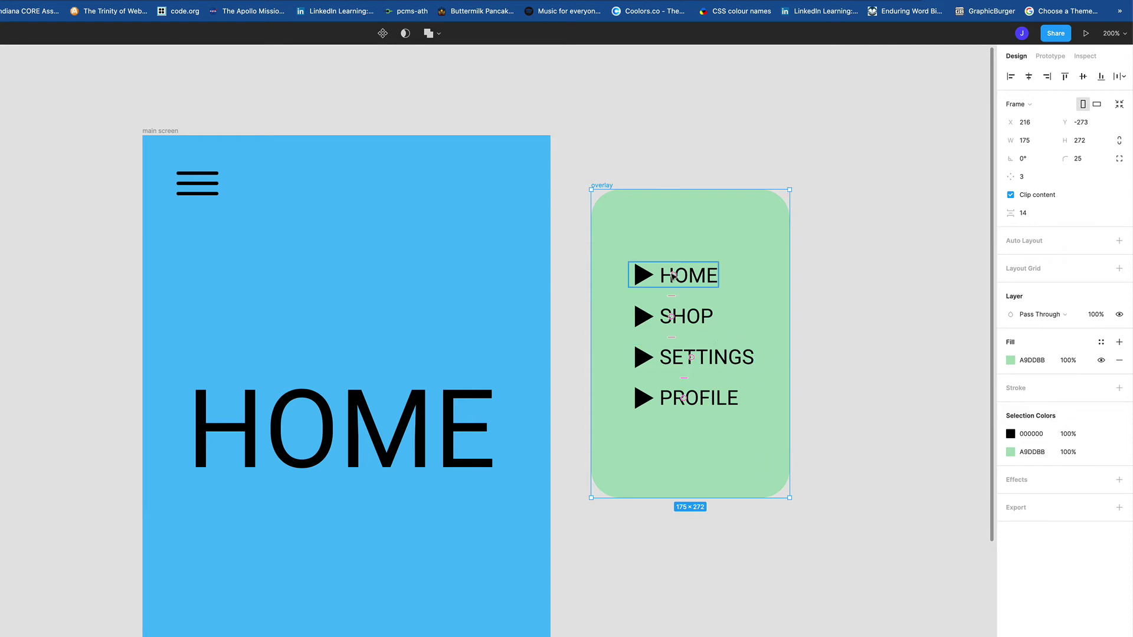
pyautogui.moveTo(655, 246); pyautogui.dragTo(677, 266)
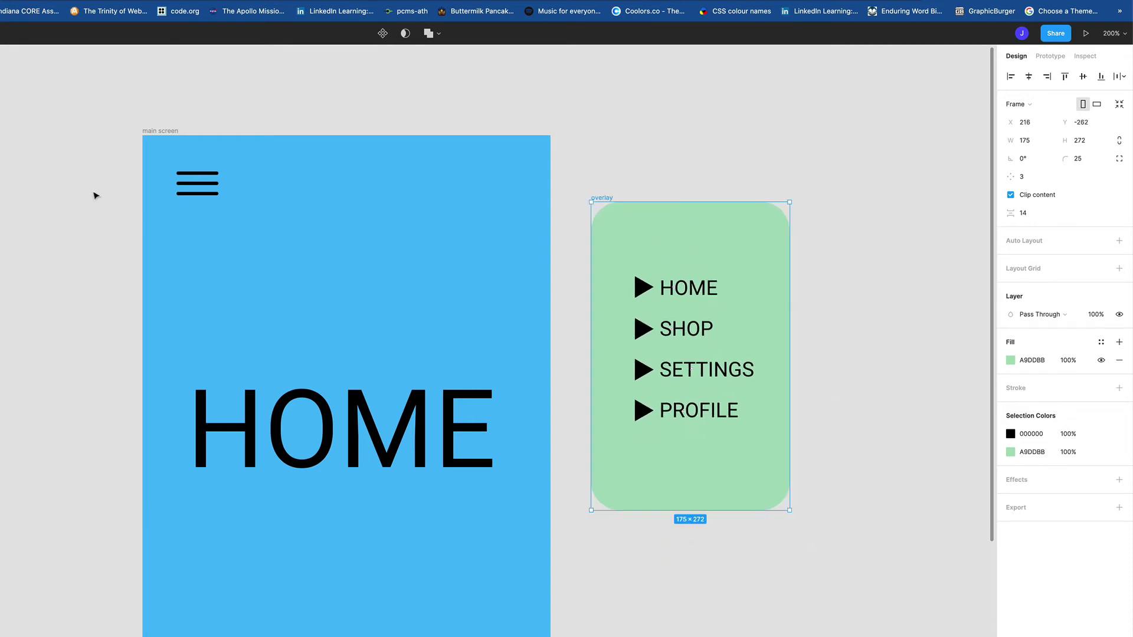
# Step: Shift all four menu row groups together to the left so they sit centred within the narrower overlay frame
pyautogui.click(641, 410)
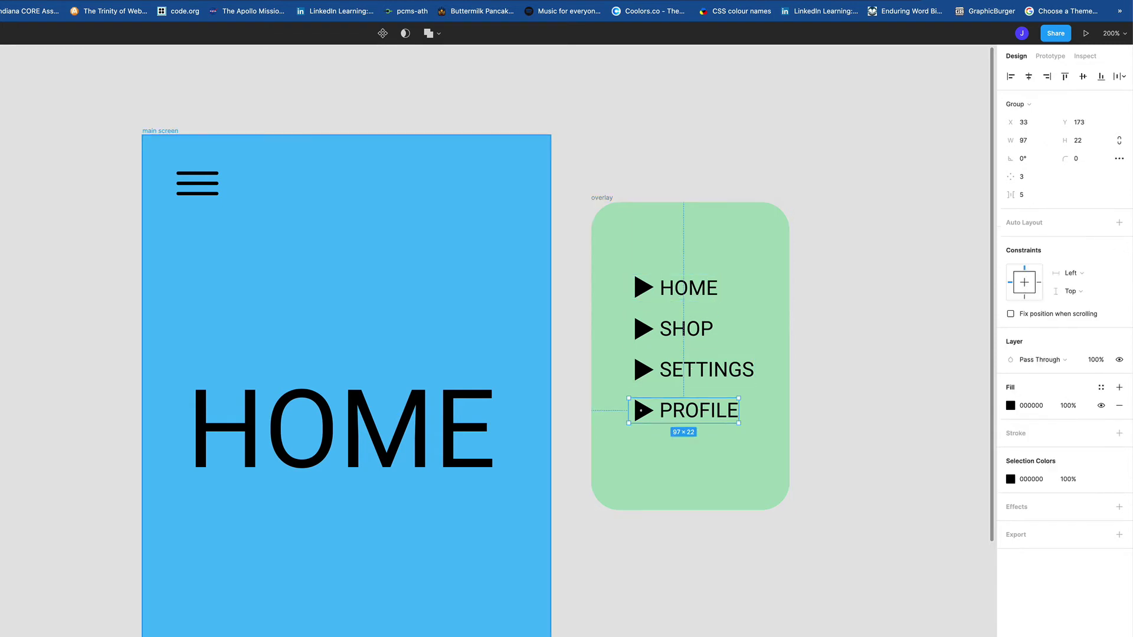
pyautogui.press('super+a')
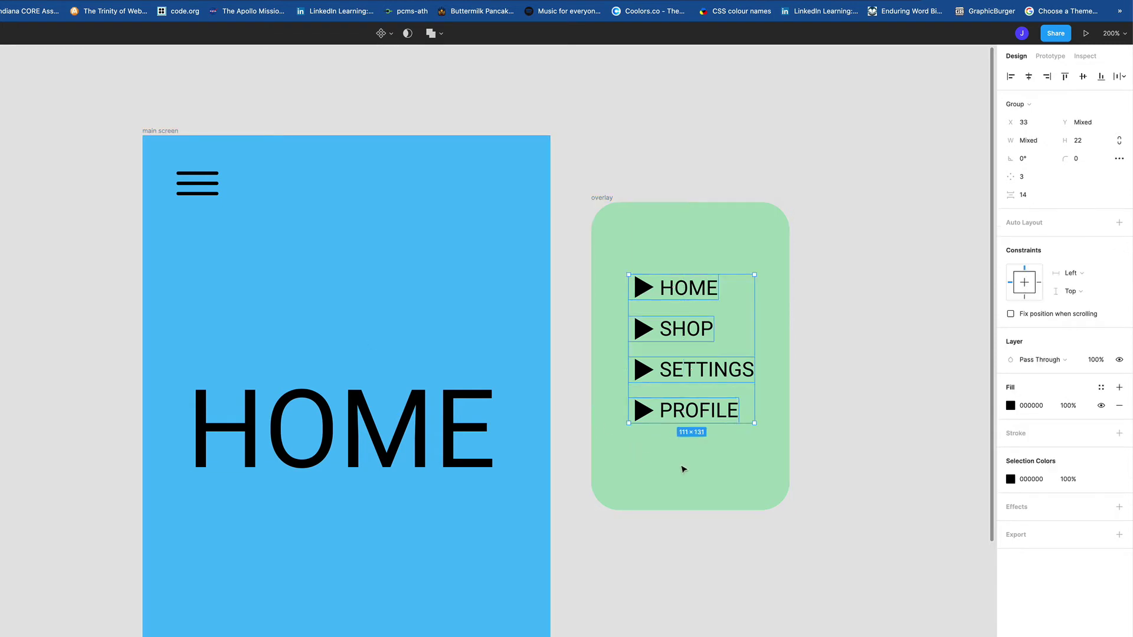
pyautogui.moveTo(693, 375)
pyautogui.moveTo(690, 374); pyautogui.dragTo(694, 377)
pyautogui.click(629, 266)
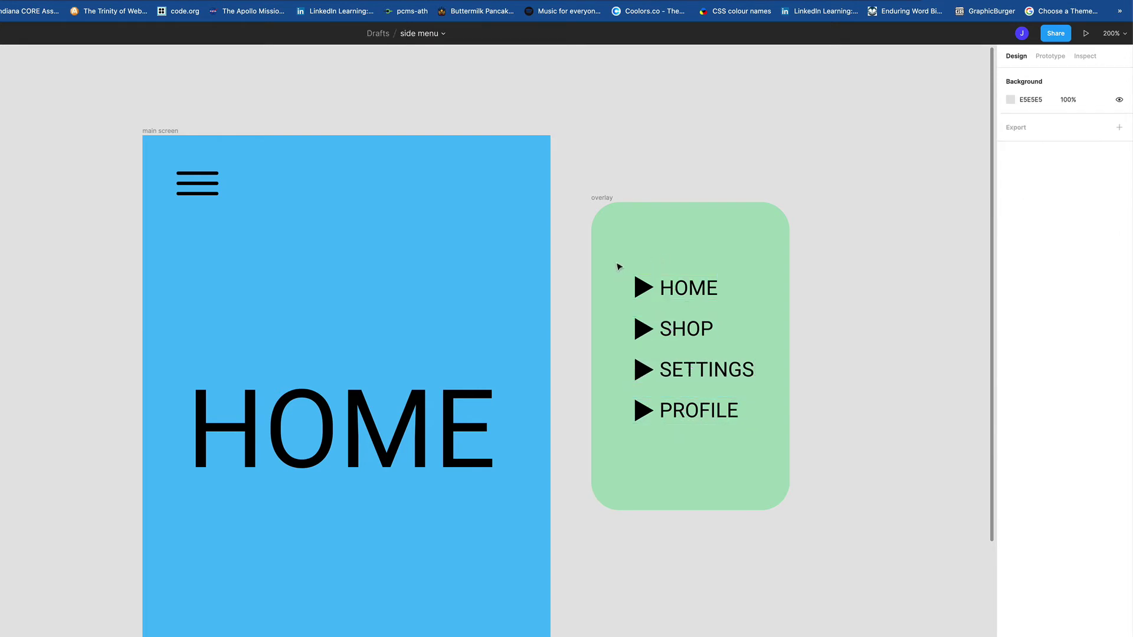
pyautogui.moveTo(617, 258); pyautogui.dragTo(730, 470)
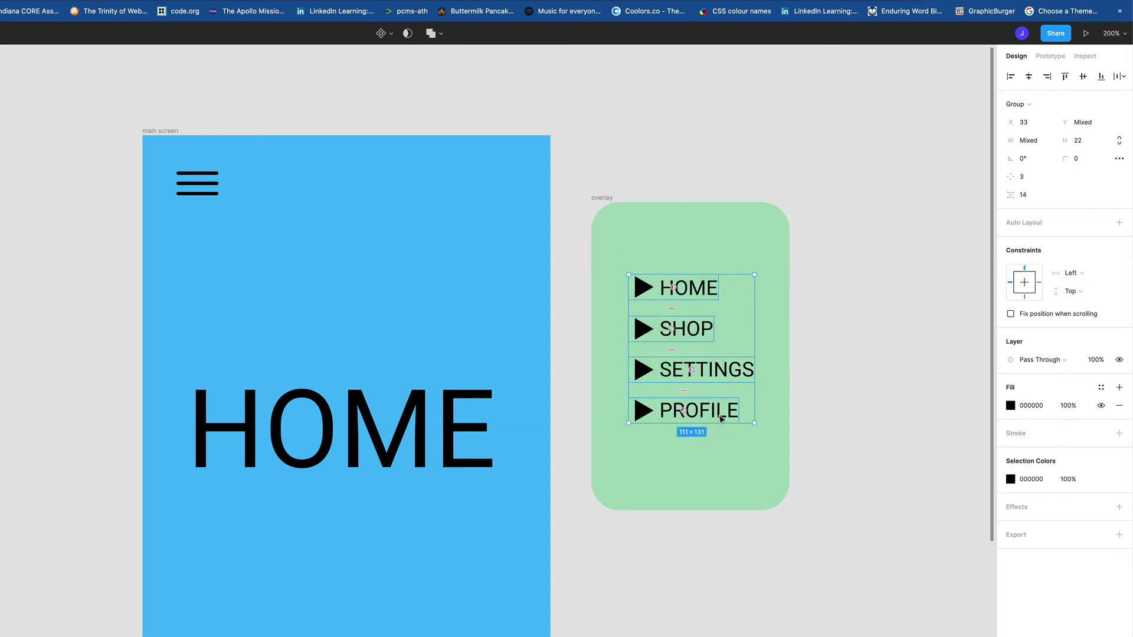
pyautogui.moveTo(719, 417); pyautogui.dragTo(700, 419)
pyautogui.click(857, 386)
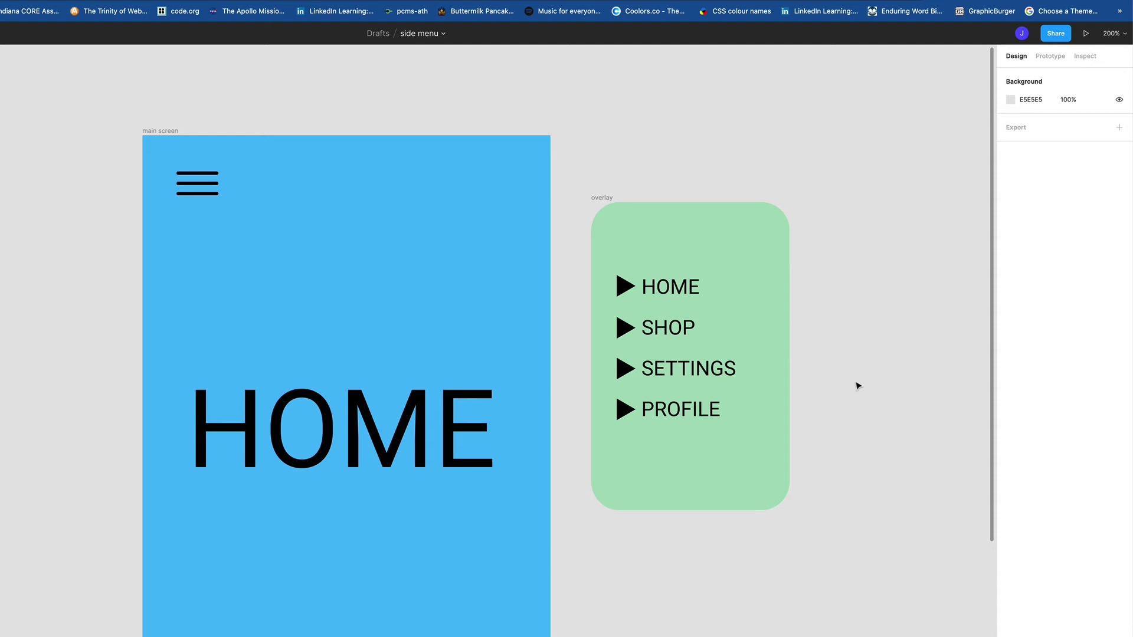
# Step: In prototype mode, connect the hamburger icon on the main screen to the overlay frame
pyautogui.click(1048, 59)
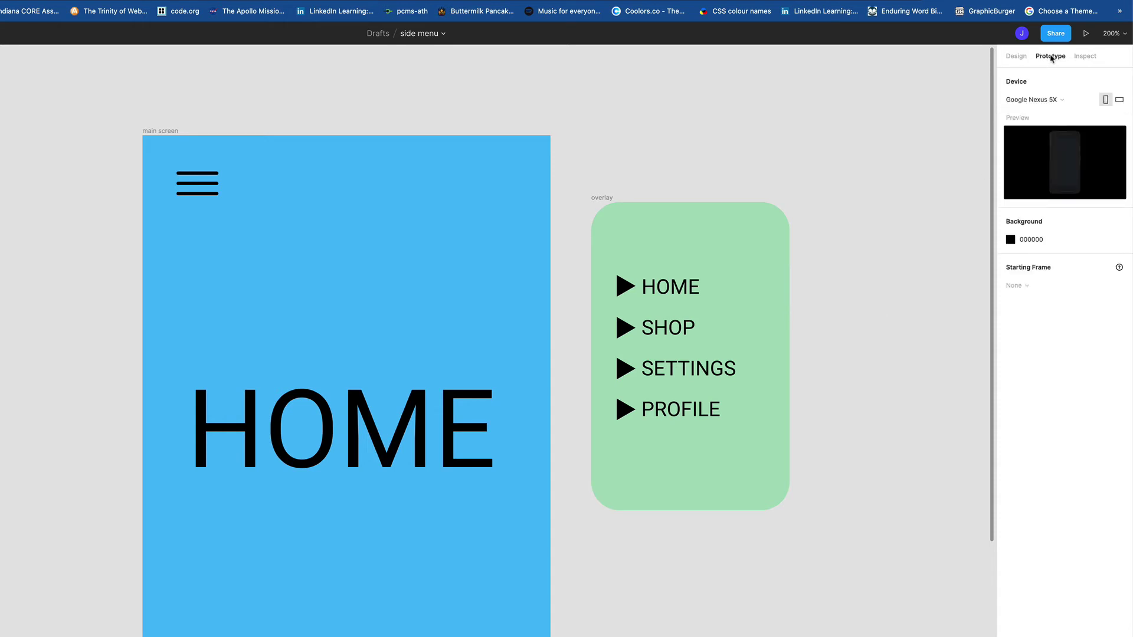
pyautogui.click(198, 188)
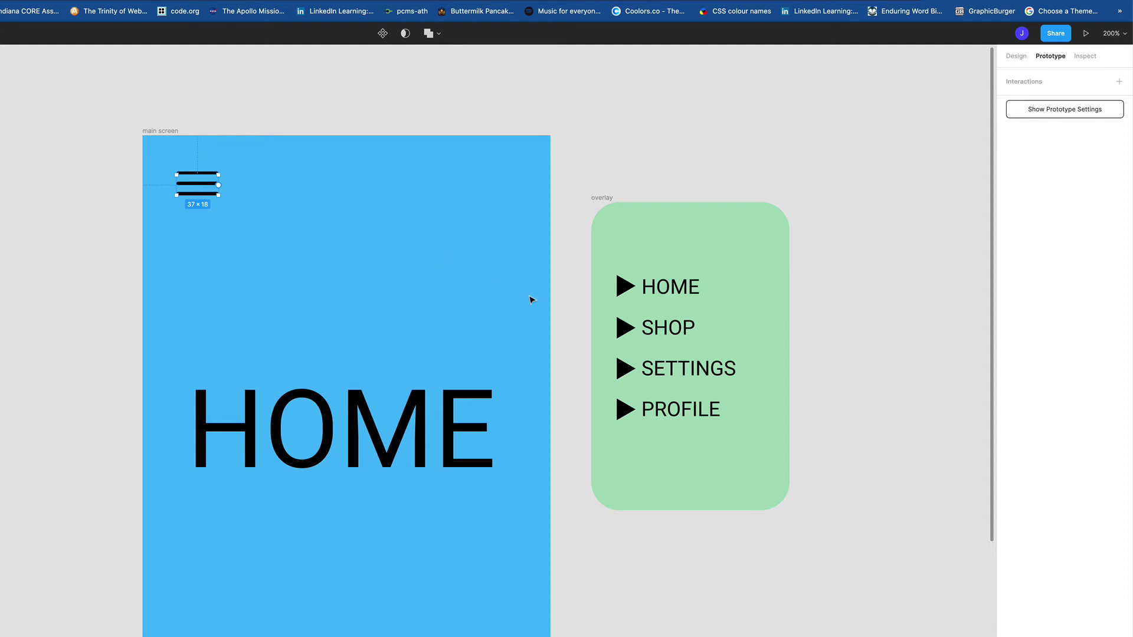
pyautogui.click(682, 289)
pyautogui.click(678, 327)
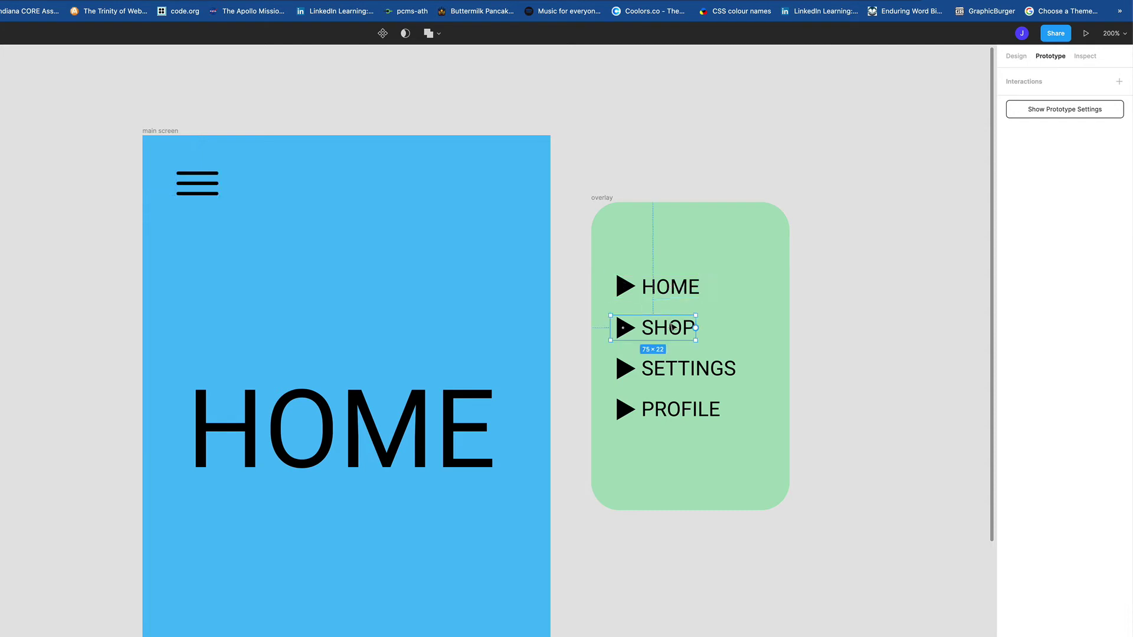
pyautogui.click(682, 367)
pyautogui.click(686, 411)
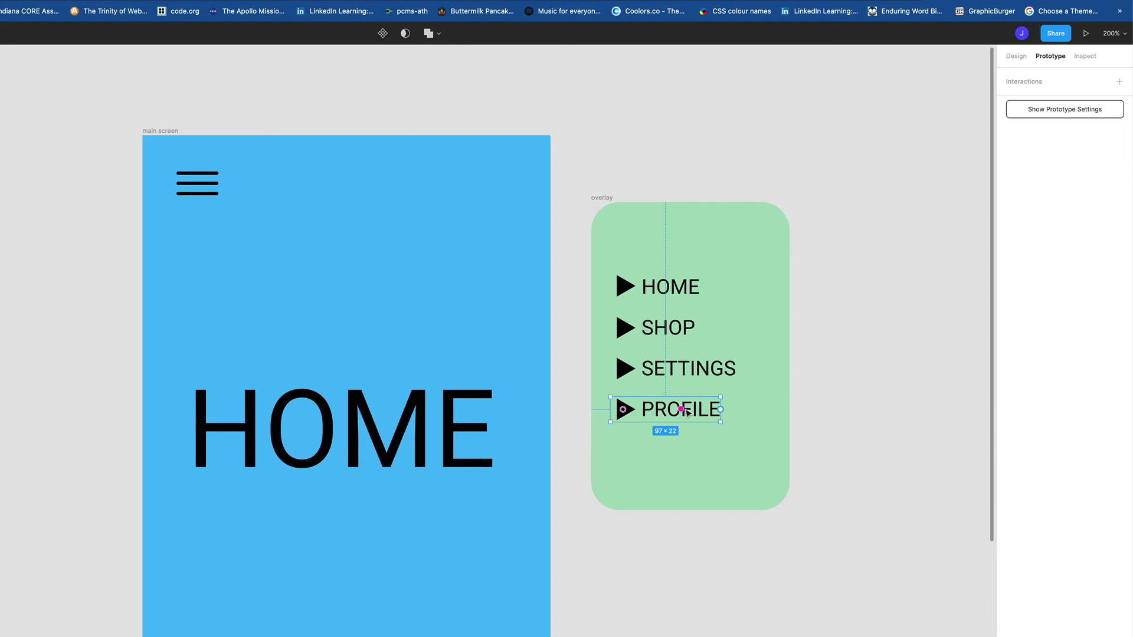
pyautogui.hscroll(5, 687, 413)
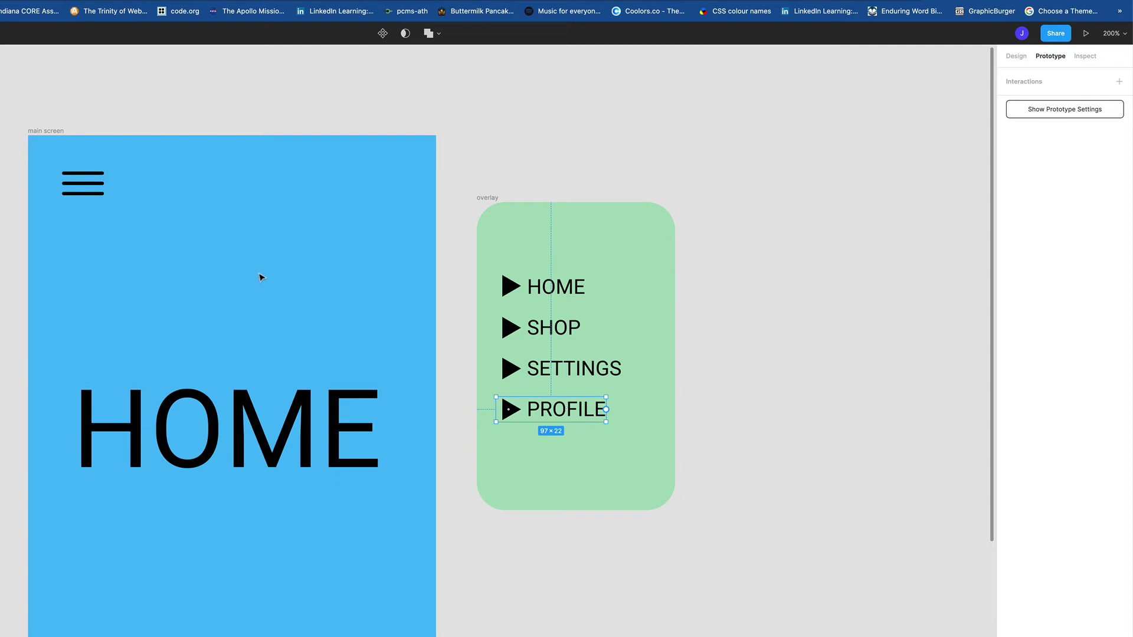
pyautogui.click(91, 184)
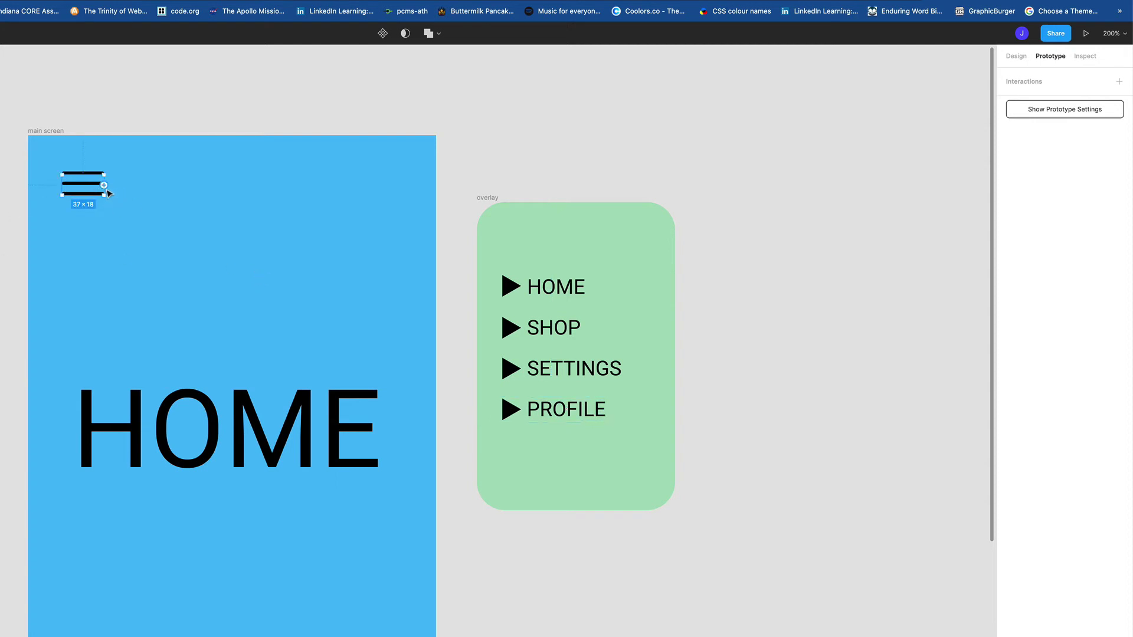
pyautogui.moveTo(104, 186); pyautogui.dragTo(586, 221)
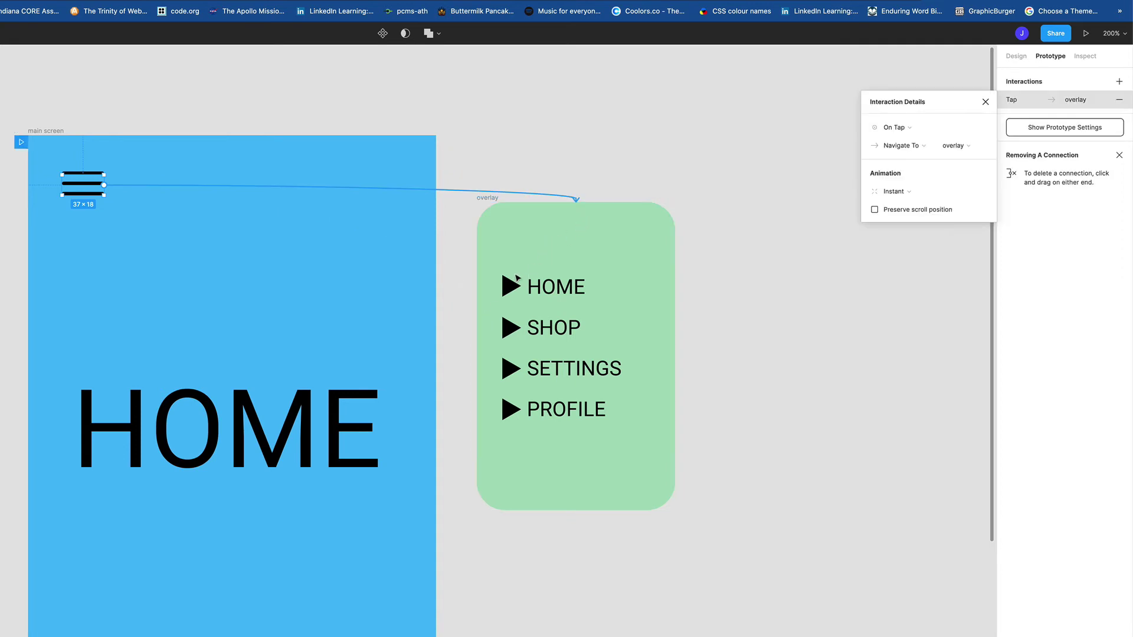
# Step: Keep the connection's trigger as On Tap and set its action to Open Overlay
pyautogui.click(917, 130)
pyautogui.click(919, 130)
pyautogui.click(919, 130)
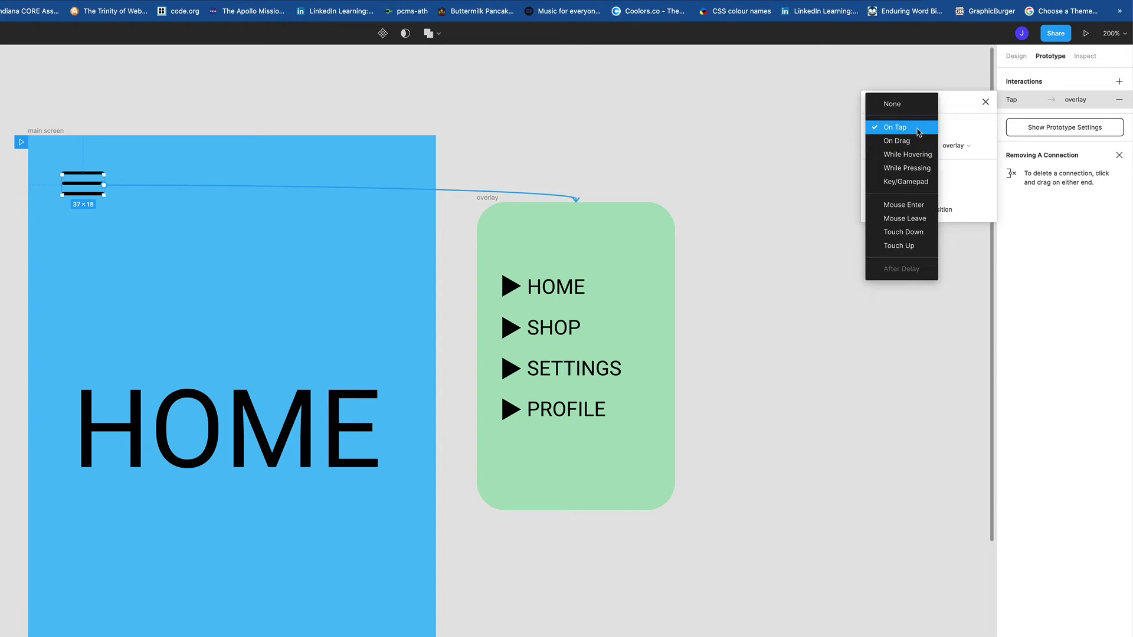
pyautogui.click(919, 130)
pyautogui.click(918, 129)
pyautogui.click(919, 131)
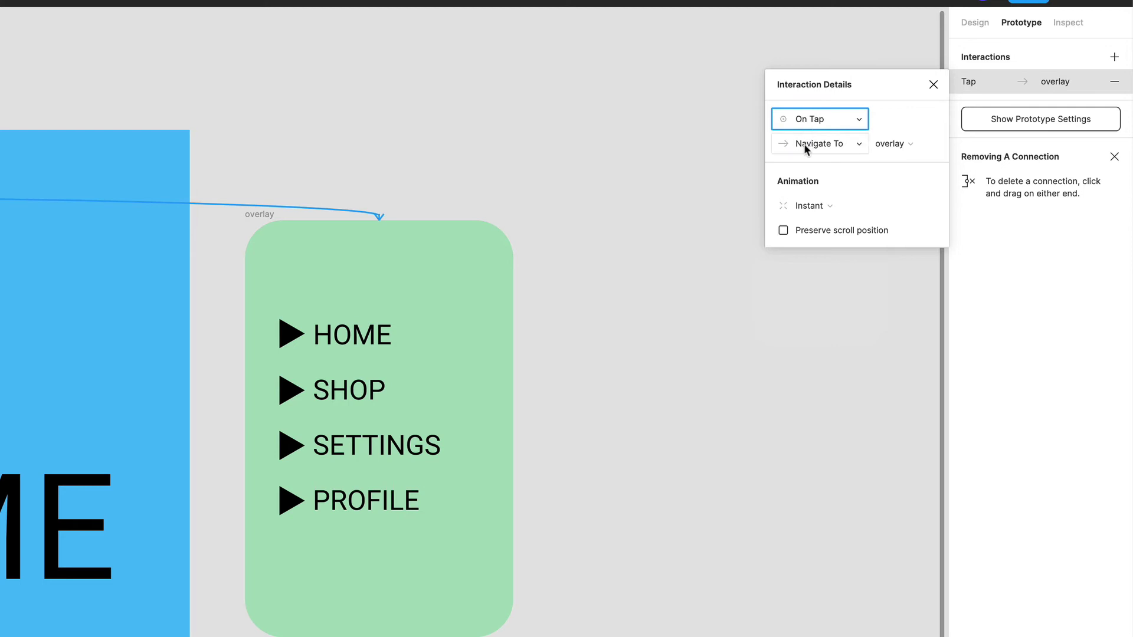
pyautogui.click(837, 147)
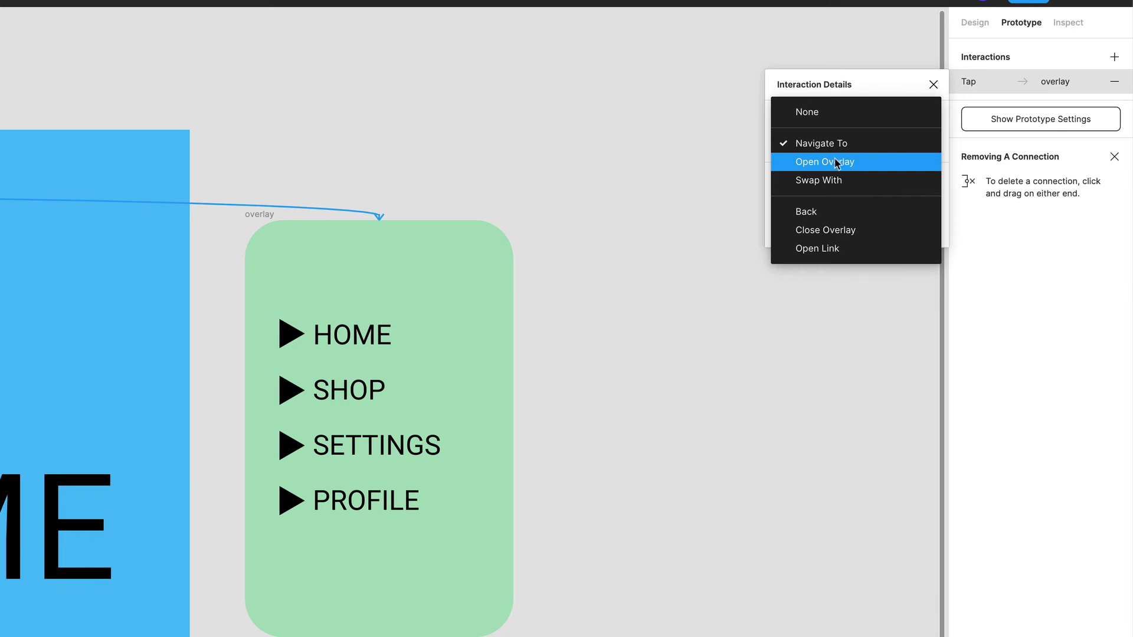
pyautogui.click(835, 163)
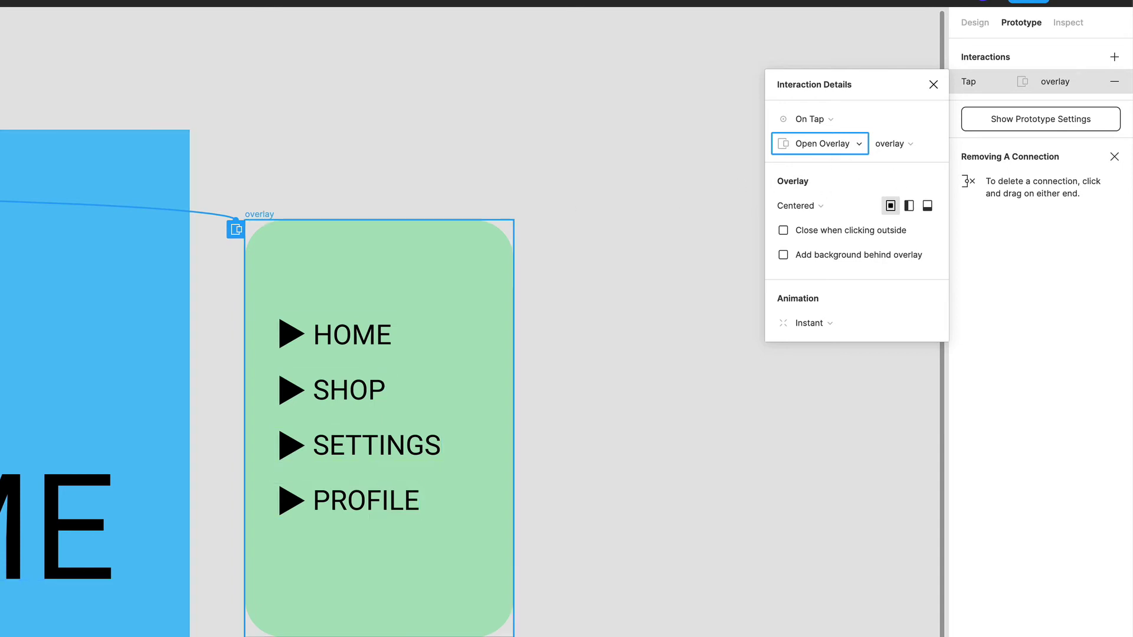
# Step: Rename the green overlay frame to "SIDE SCREEN"
pyautogui.click(369, 517)
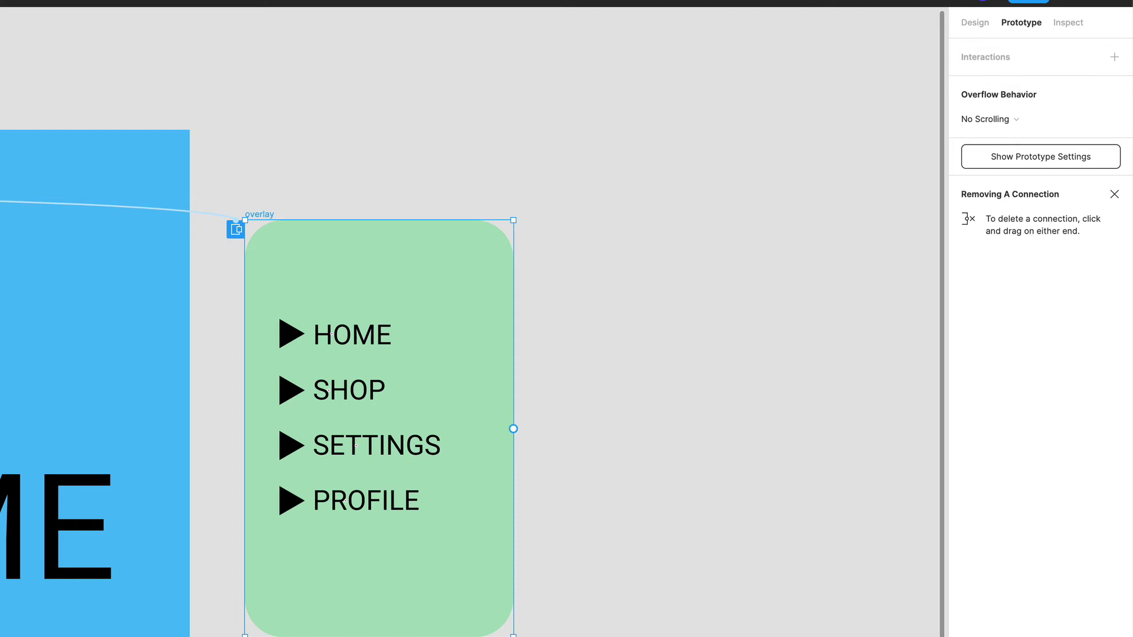
pyautogui.press('Return')
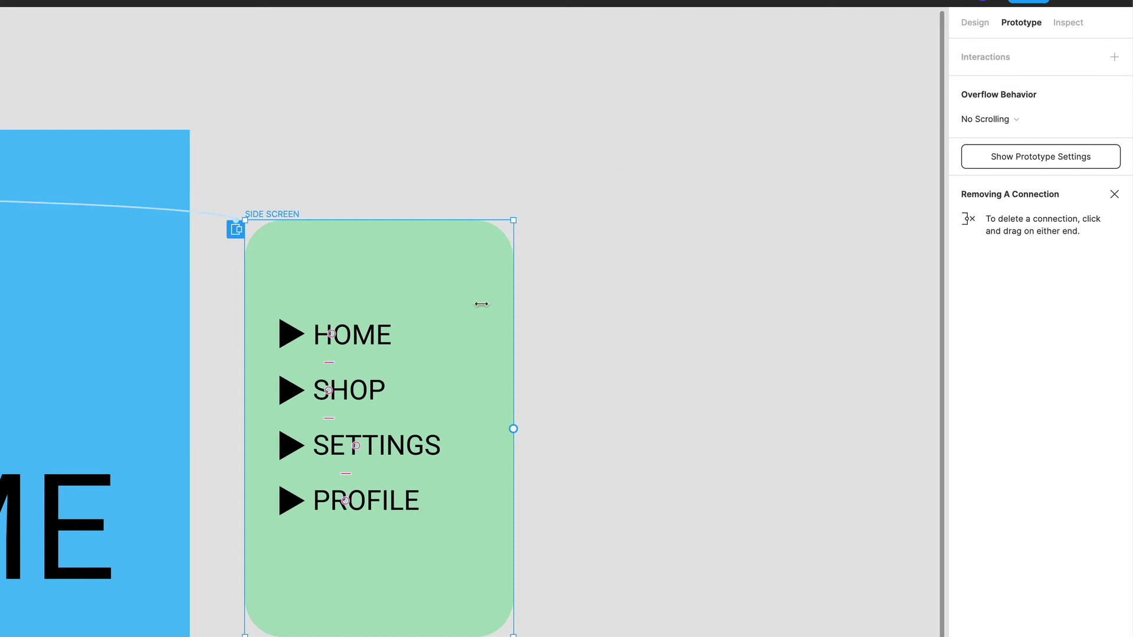
# Step: Set the hamburger interaction's overlay position to Manual and place the menu preview just below and right of the icon
pyautogui.click(1, 200)
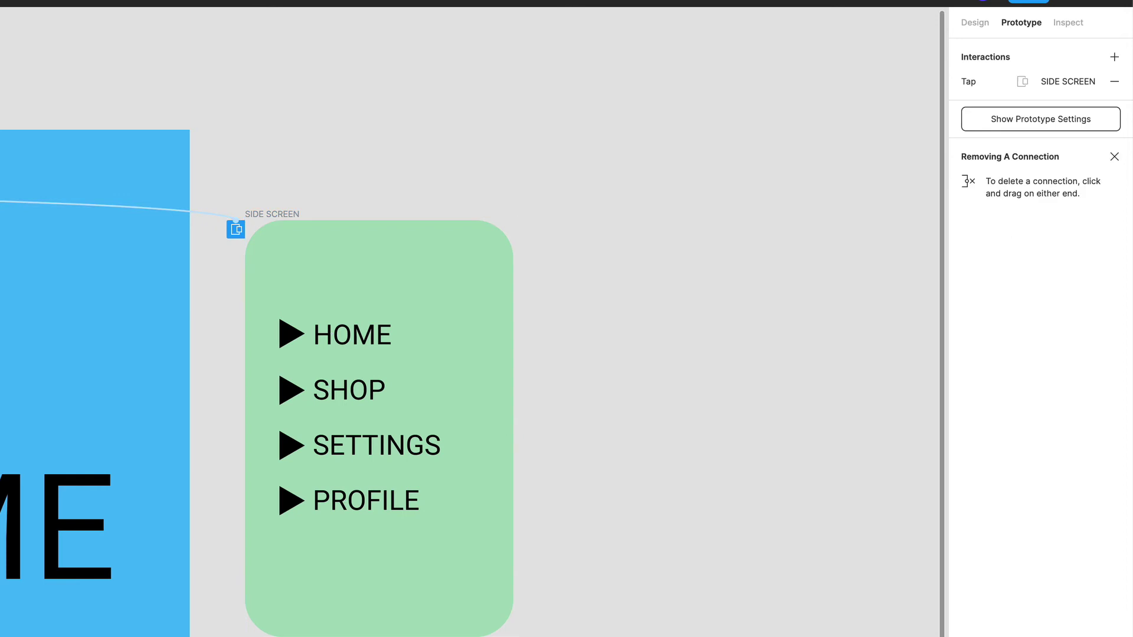
pyautogui.click(1004, 80)
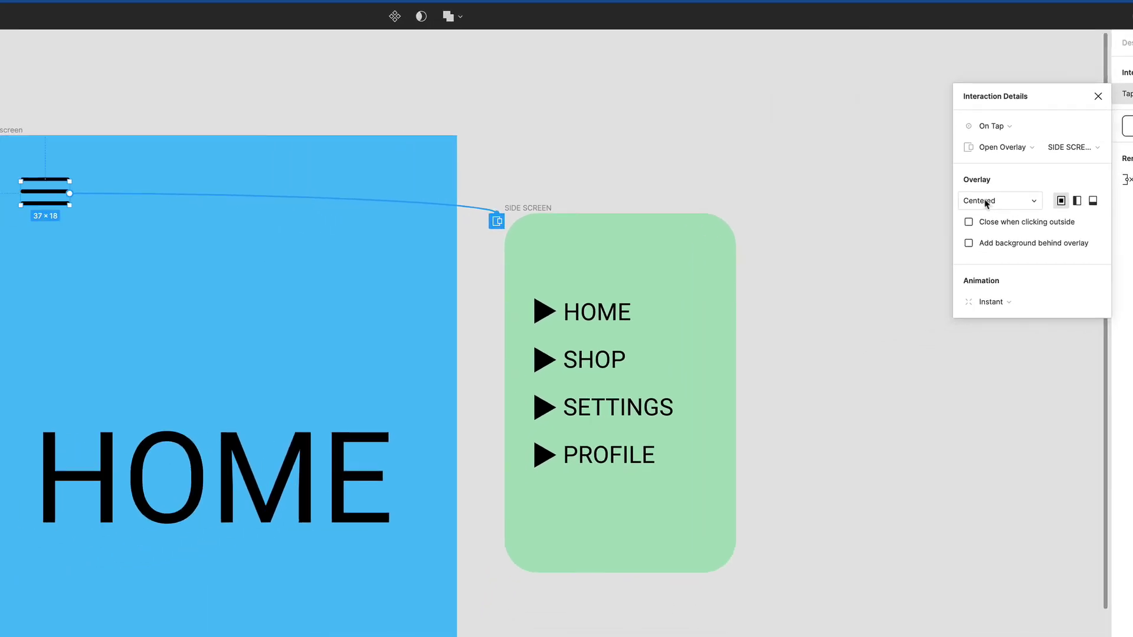
pyautogui.click(988, 204)
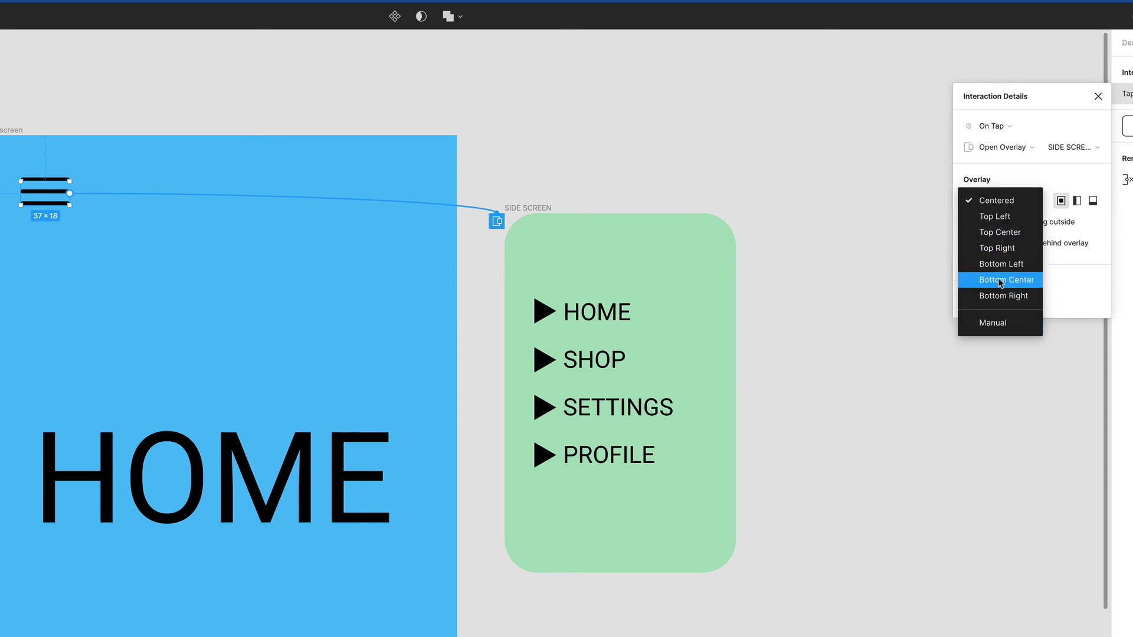
pyautogui.click(996, 324)
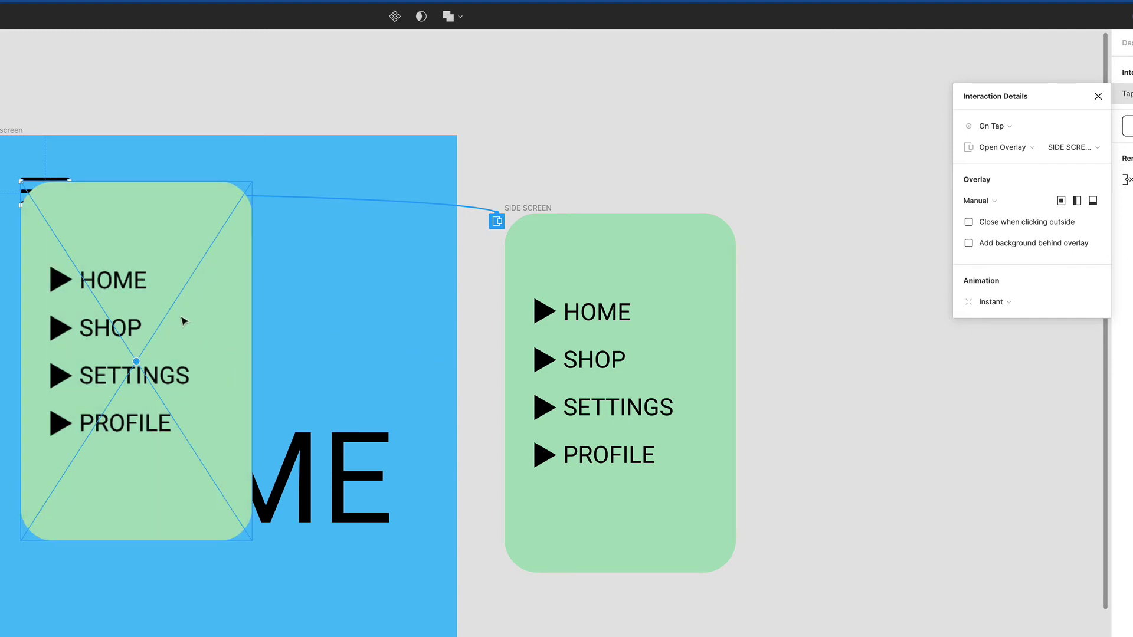
pyautogui.moveTo(186, 322); pyautogui.dragTo(223, 341)
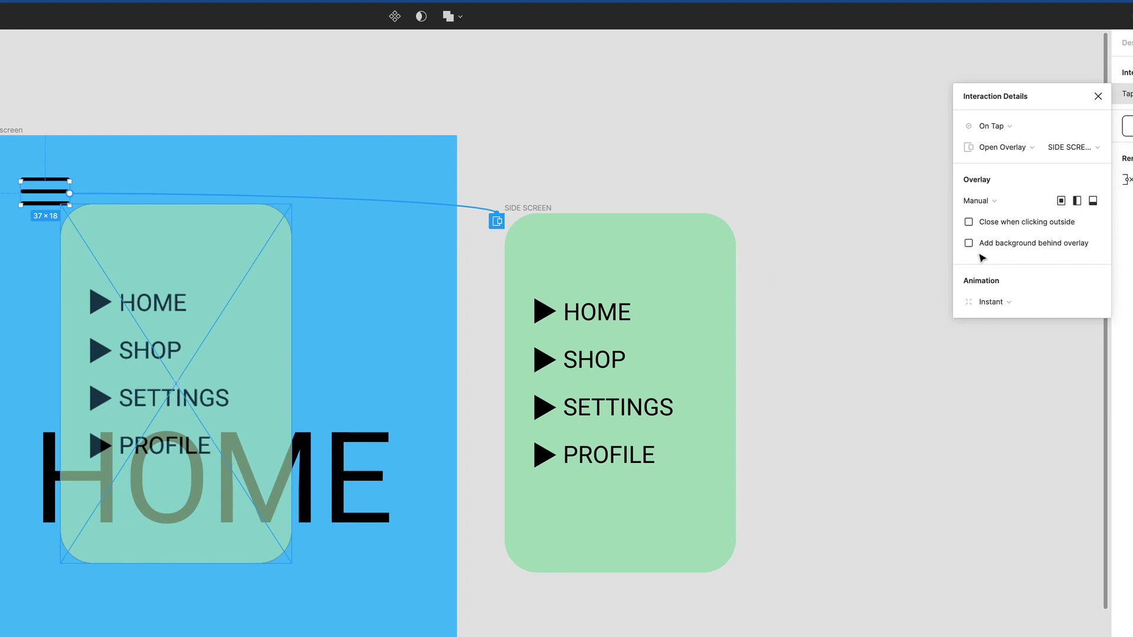
# Step: Make the hamburger overlay close when clicking outside and add a background behind it, keeping 000000 at 25%
pyautogui.click(984, 224)
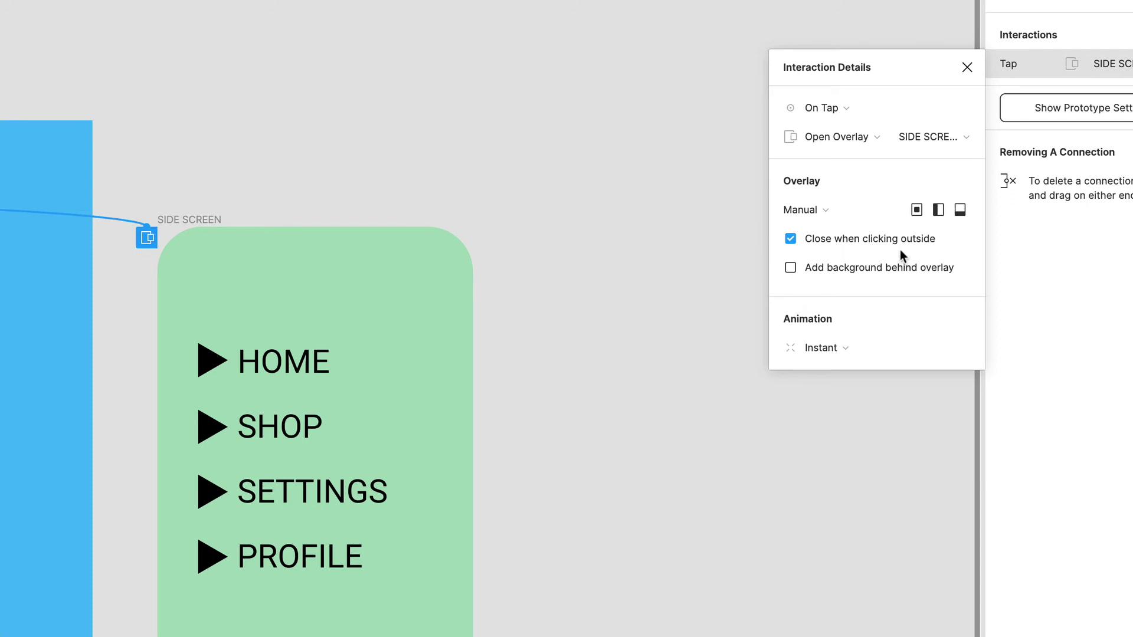
pyautogui.click(790, 269)
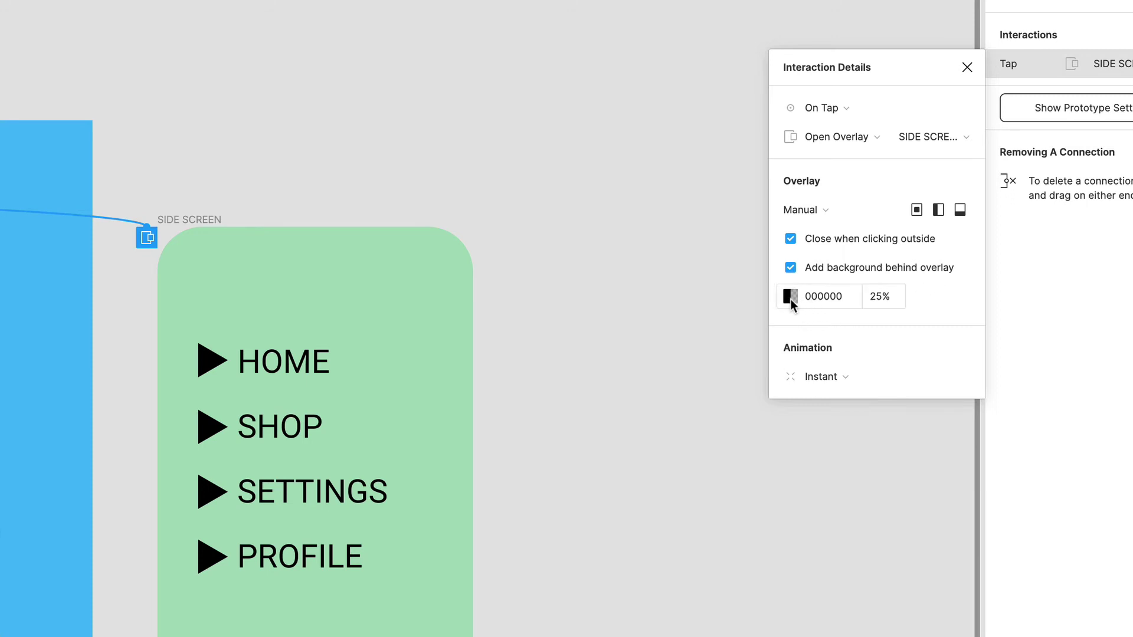
pyautogui.click(789, 296)
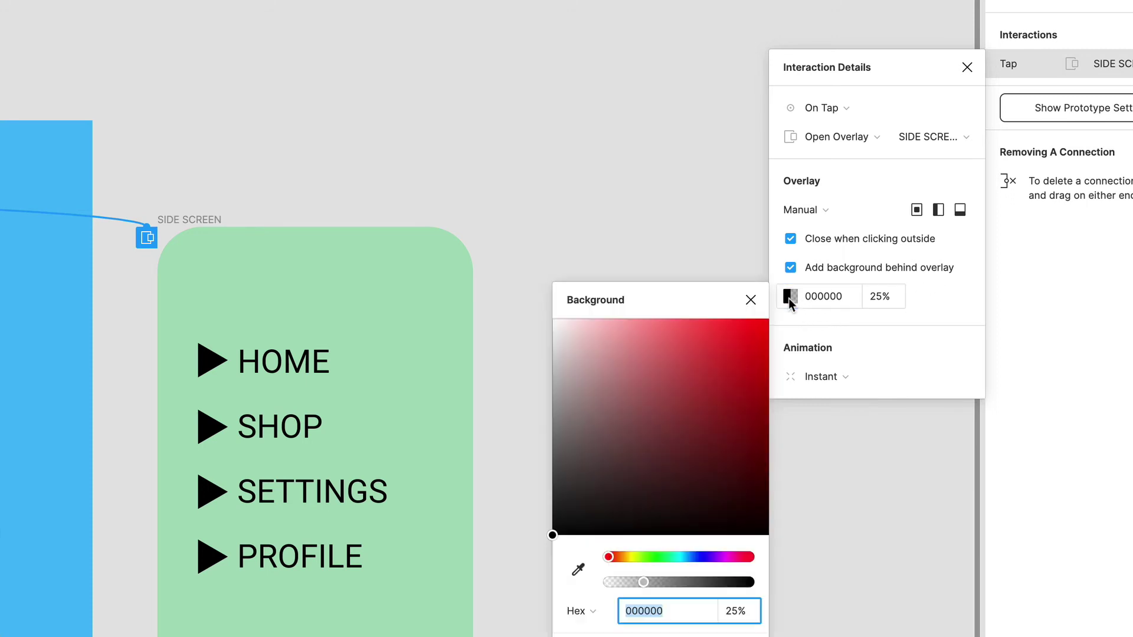
pyautogui.click(789, 297)
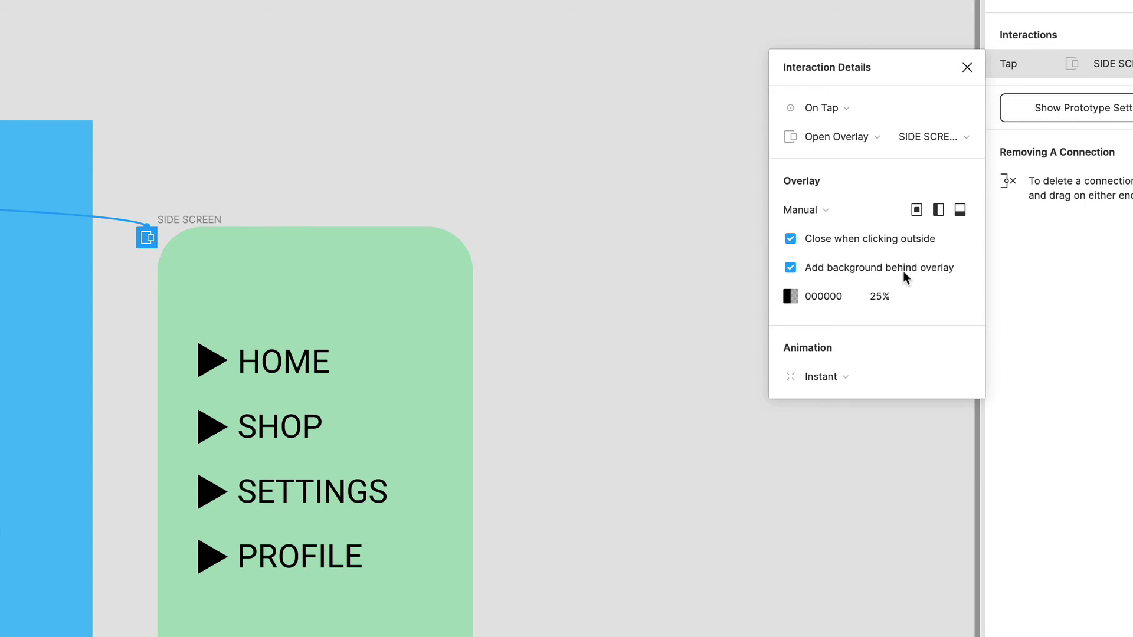
# Step: Set the overlay's animation to Move In with the rightward direction and Ease Out Back easing
pyautogui.click(847, 381)
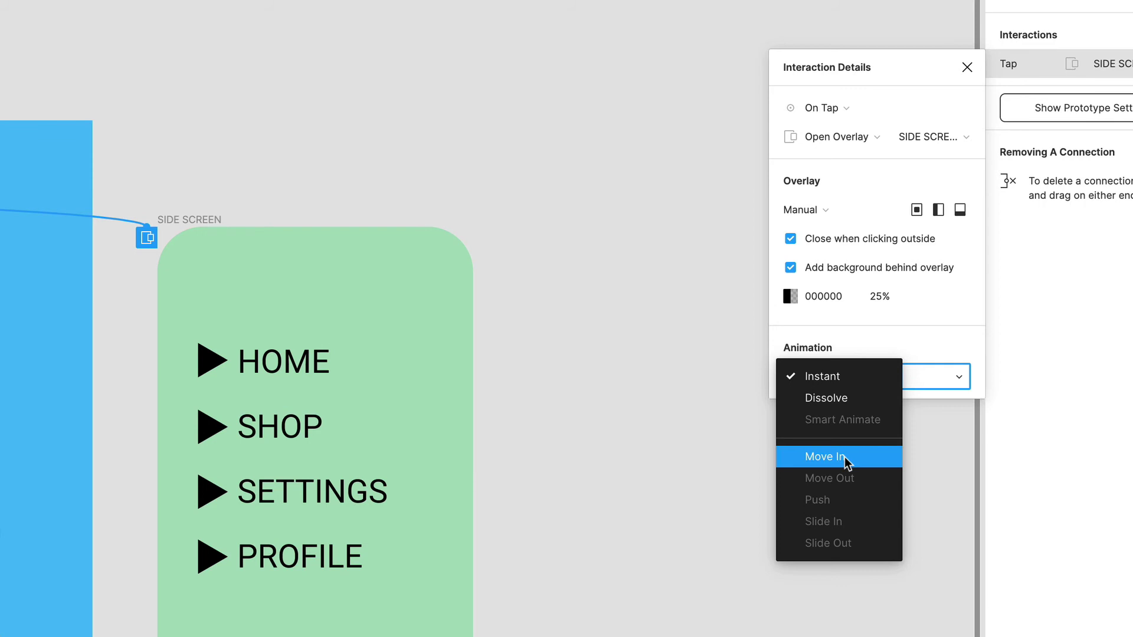
pyautogui.click(846, 461)
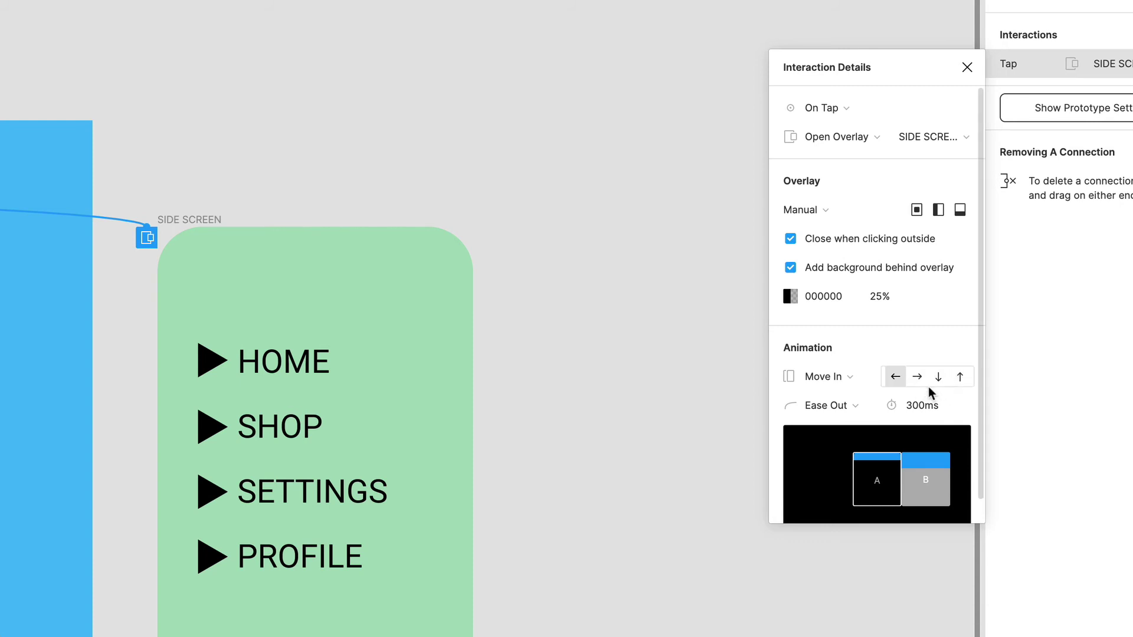
pyautogui.click(960, 380)
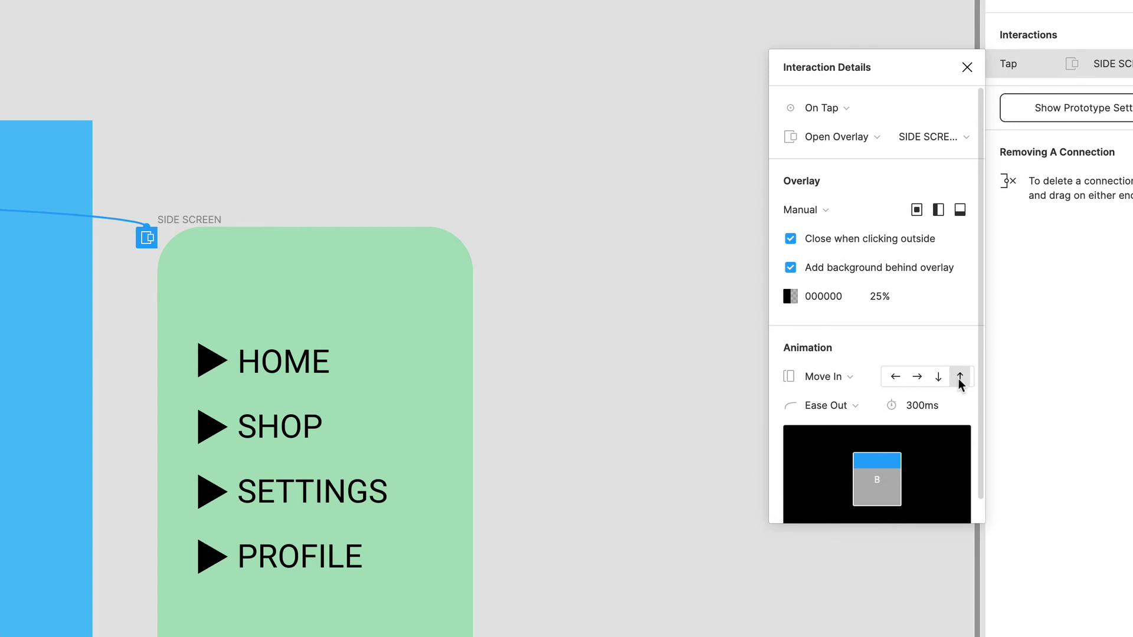
pyautogui.click(937, 378)
pyautogui.click(919, 379)
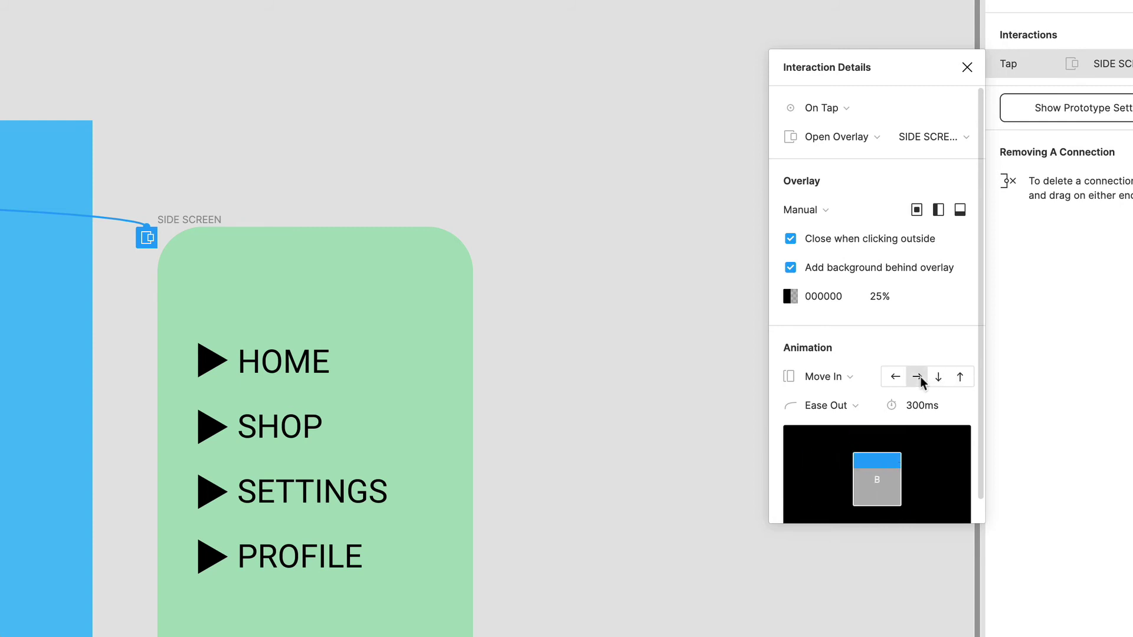
pyautogui.click(861, 407)
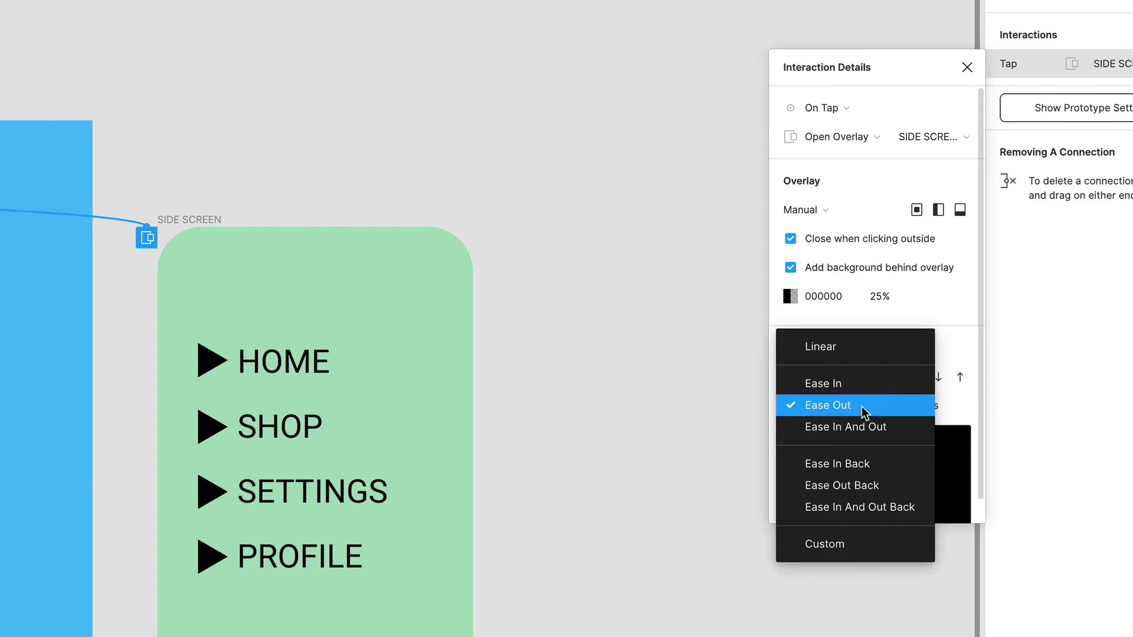
pyautogui.click(851, 486)
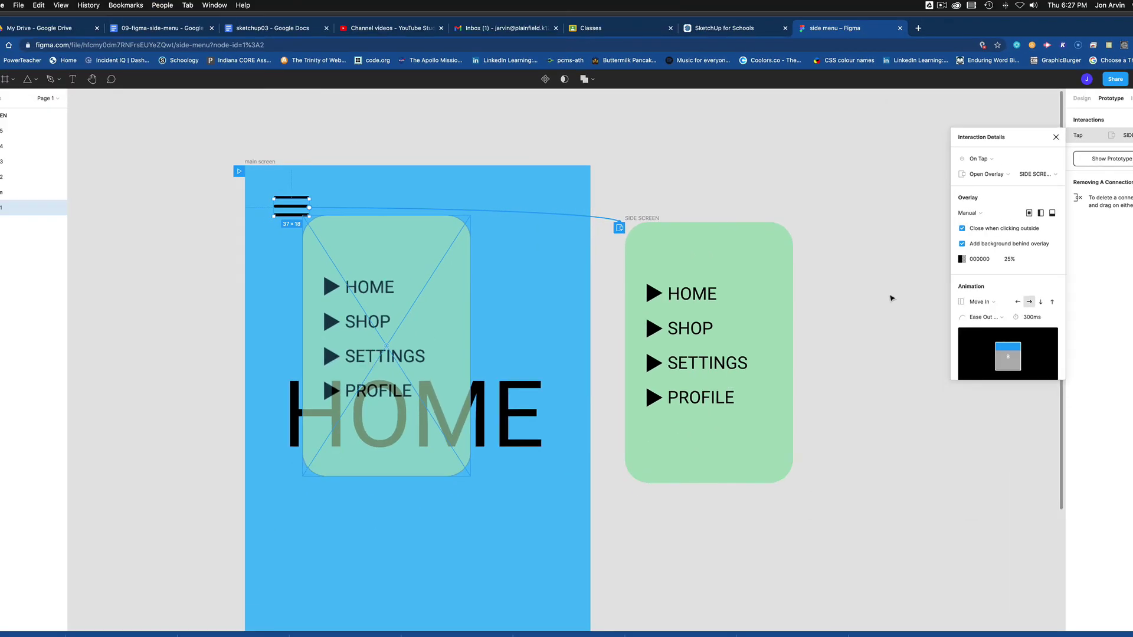
# Step: Present the prototype and test opening the side menu from the hamburger icon and closing it by tapping outside
pyautogui.press('alt+super+Return')
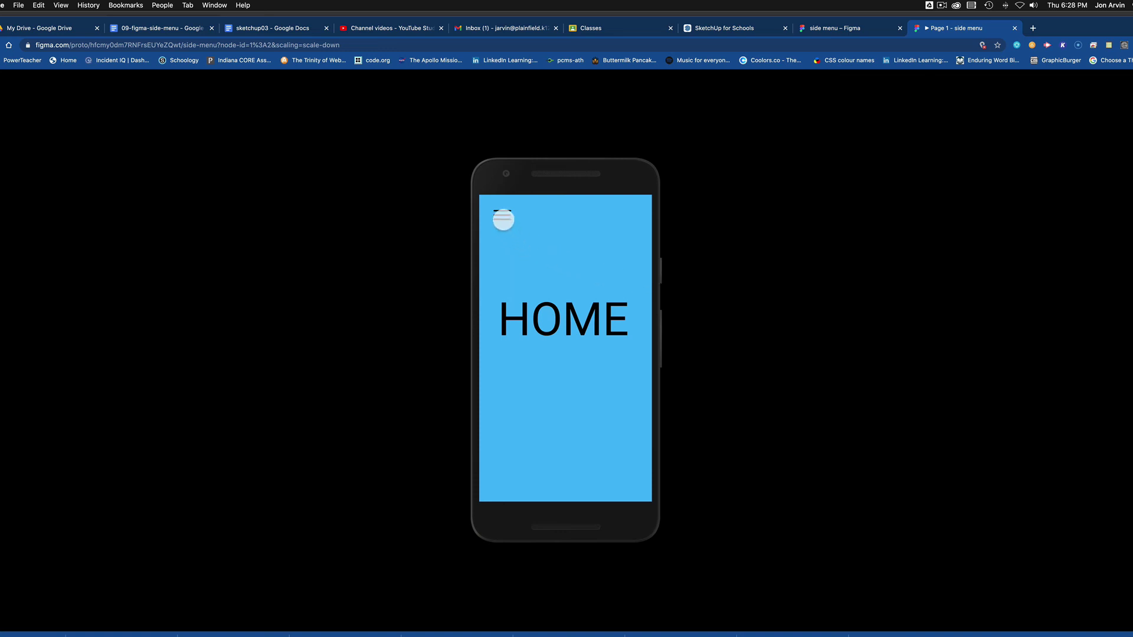
pyautogui.click(503, 219)
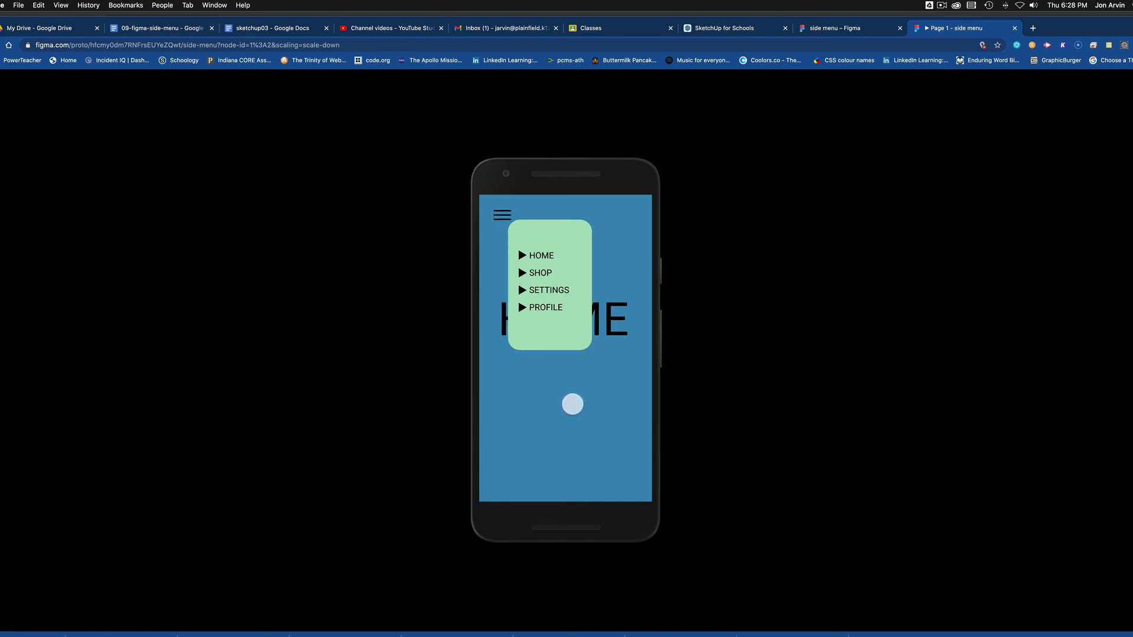
pyautogui.click(572, 405)
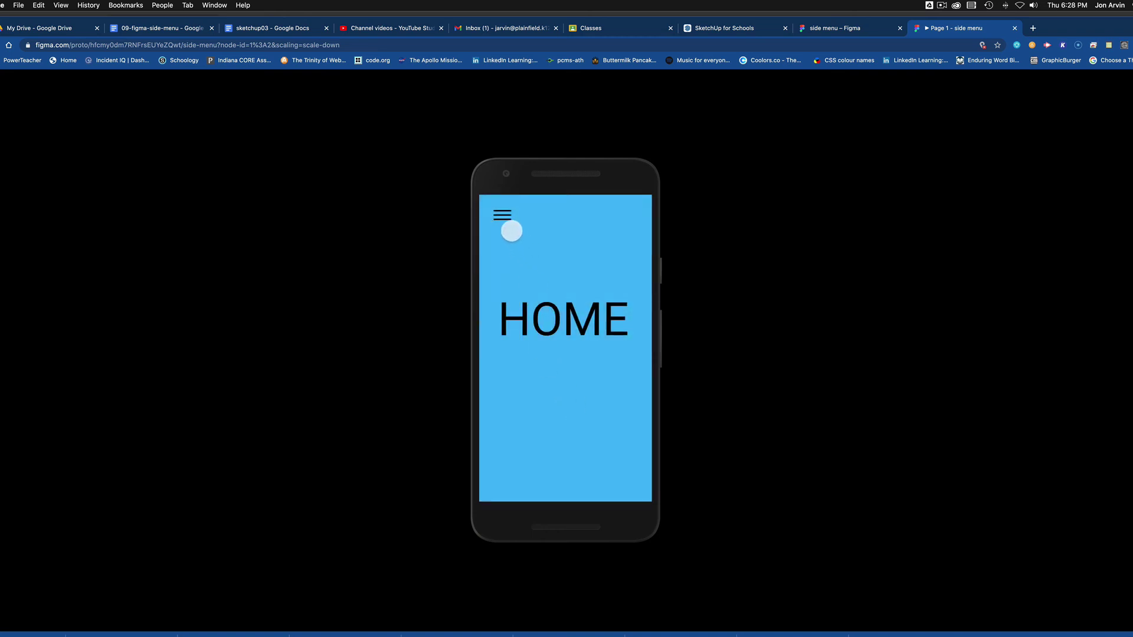
pyautogui.click(501, 218)
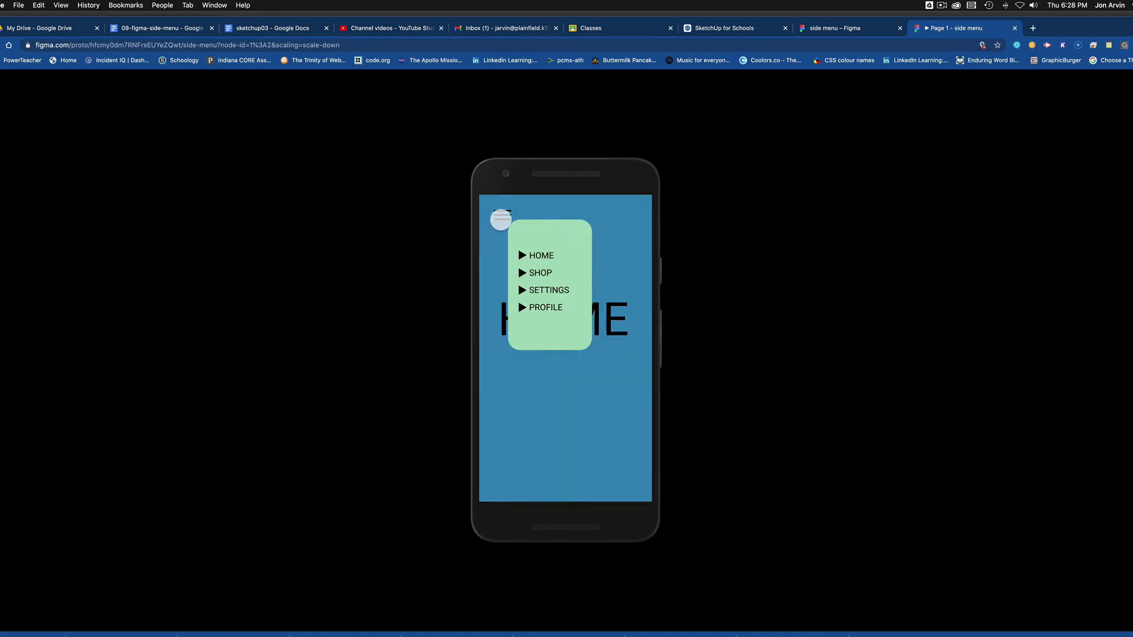
pyautogui.click(572, 410)
pyautogui.click(500, 216)
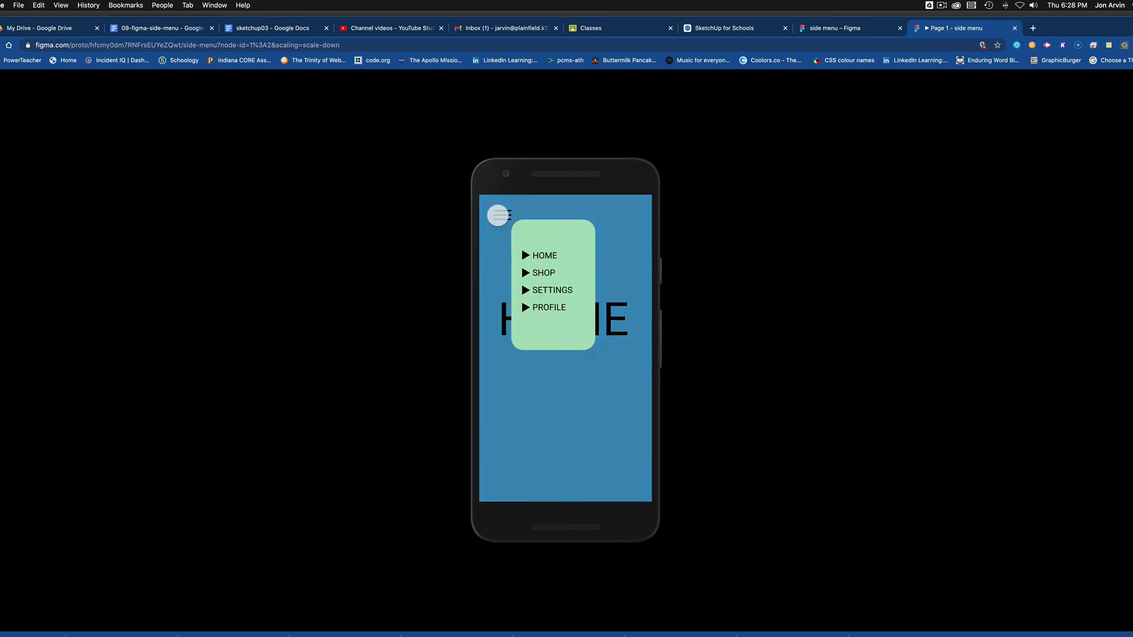
pyautogui.click(558, 398)
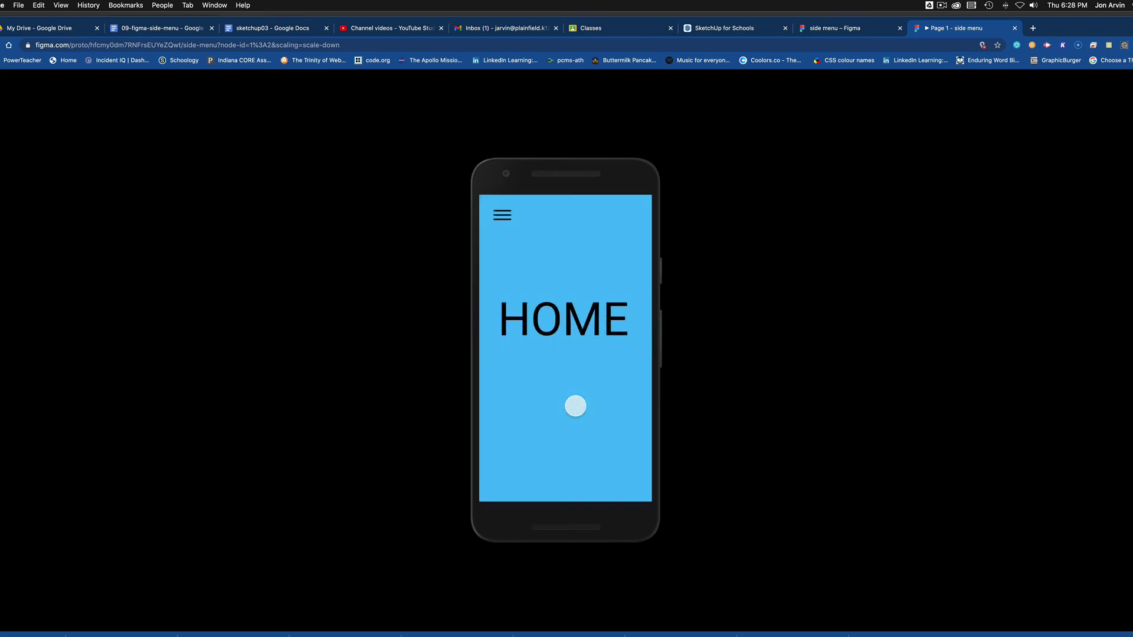
pyautogui.click(501, 214)
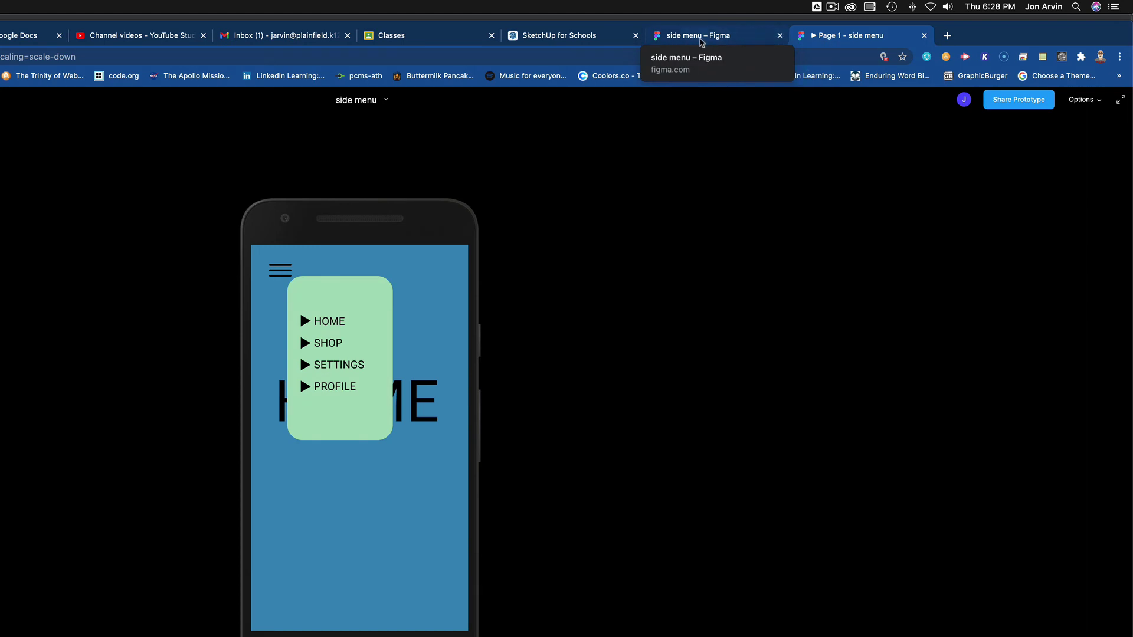
# Step: Return to the design file and widen the SIDE SCREEN frame to 241 × 272
pyautogui.click(702, 40)
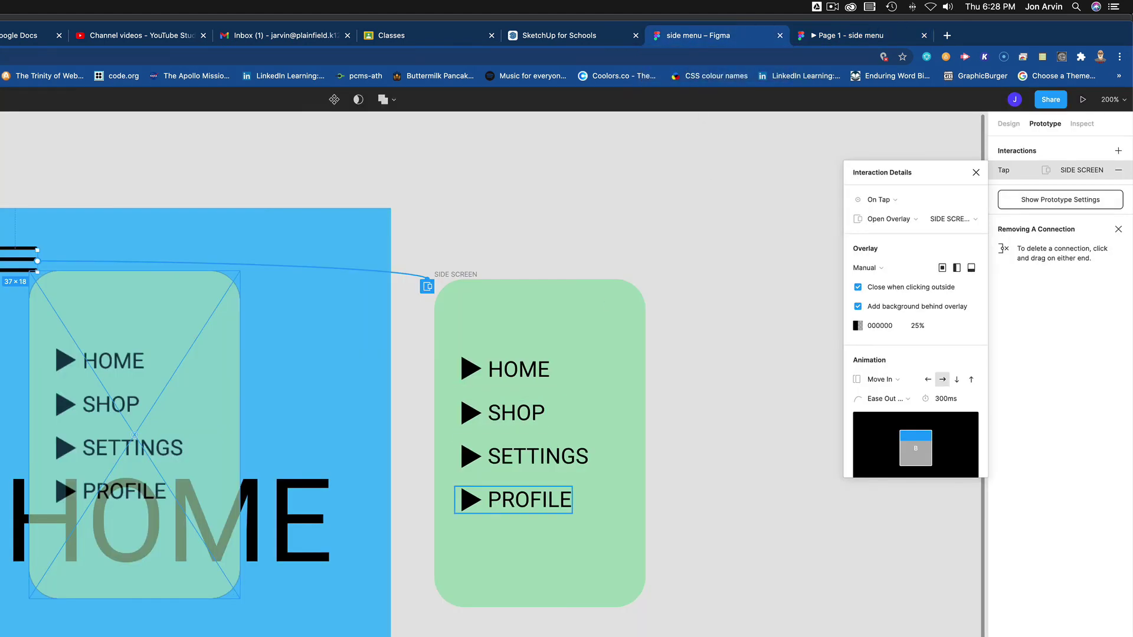
pyautogui.click(501, 369)
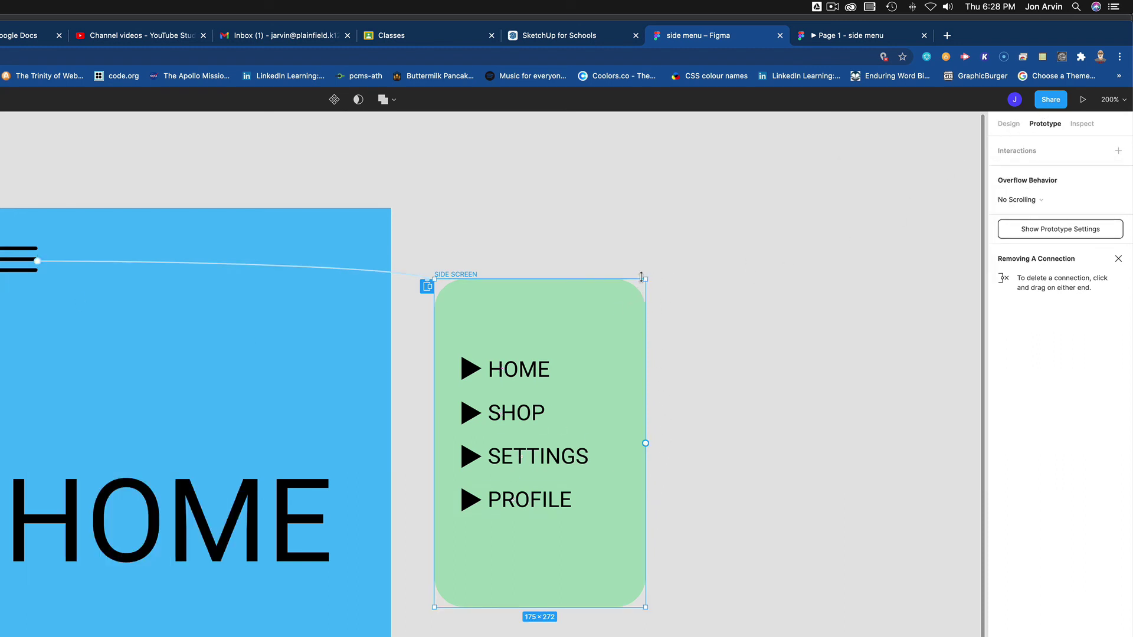
pyautogui.moveTo(646, 278); pyautogui.dragTo(725, 279)
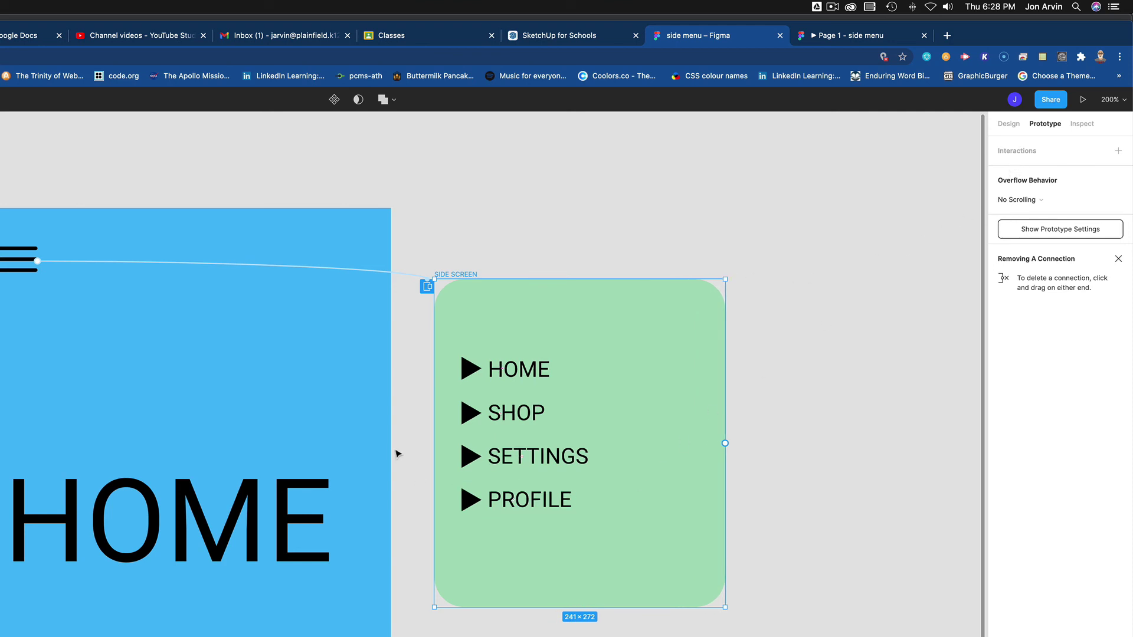
# Step: In the hamburger icon's tap interaction, set the overlay background color to red FF0000 at 40% opacity
pyautogui.click(22, 270)
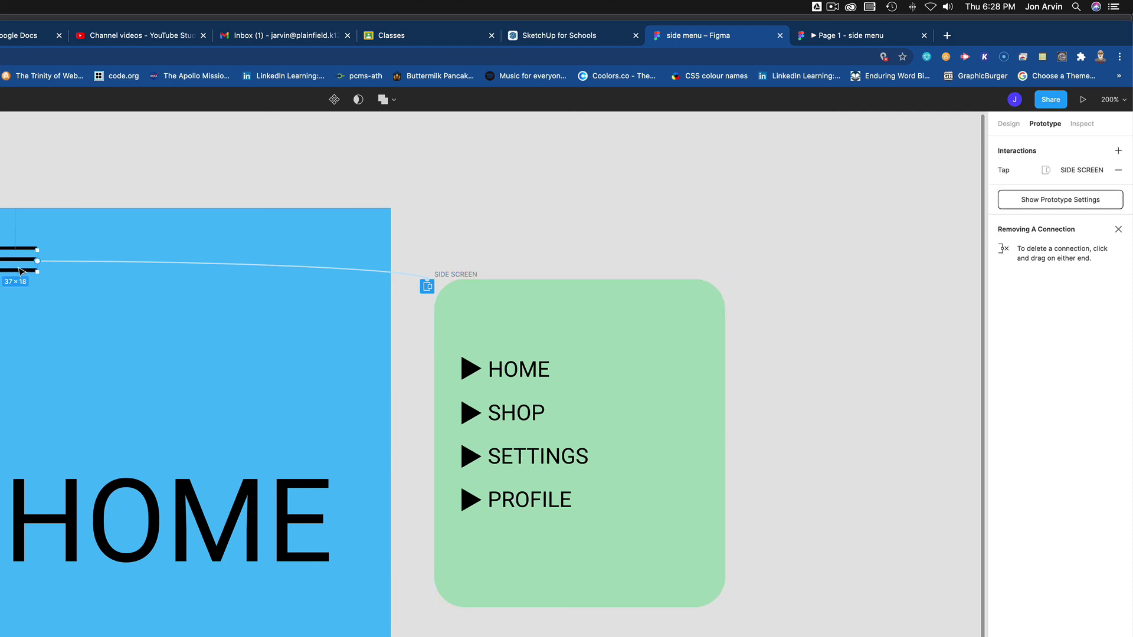
pyautogui.click(1011, 173)
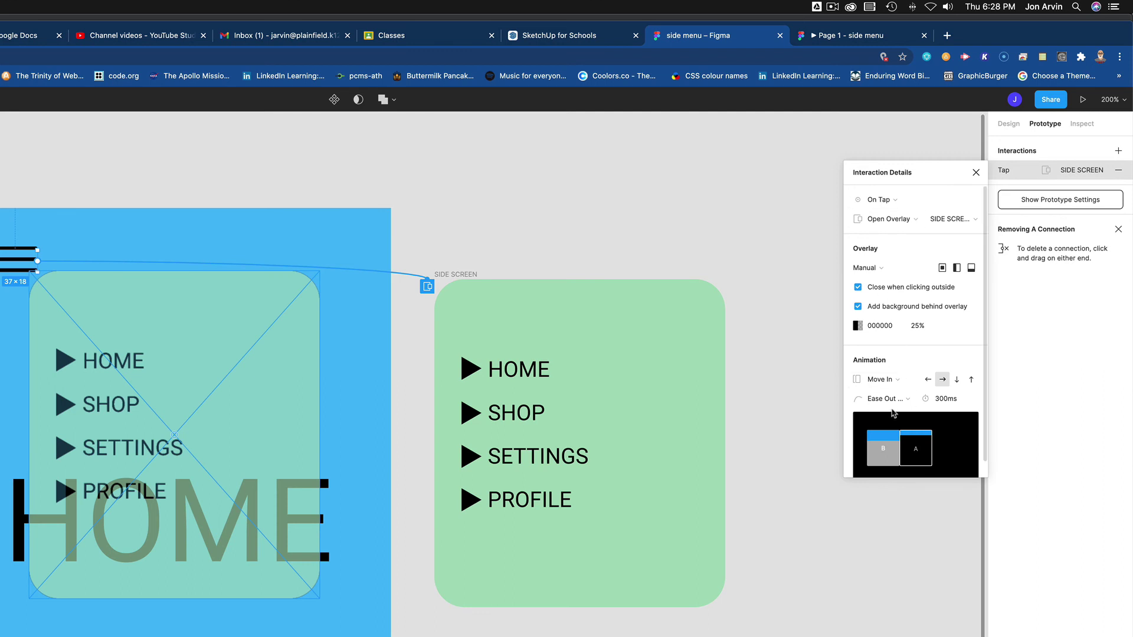
pyautogui.click(858, 332)
pyautogui.moveTo(814, 399); pyautogui.dragTo(852, 347)
pyautogui.click(902, 333)
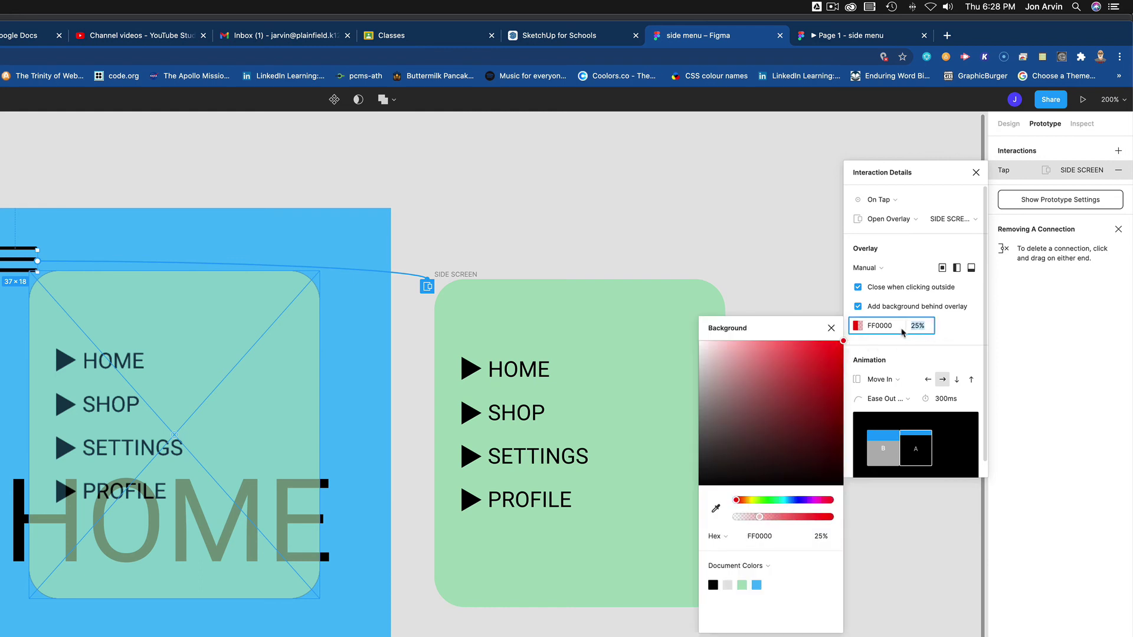
pyautogui.write('40')
pyautogui.press('Return')
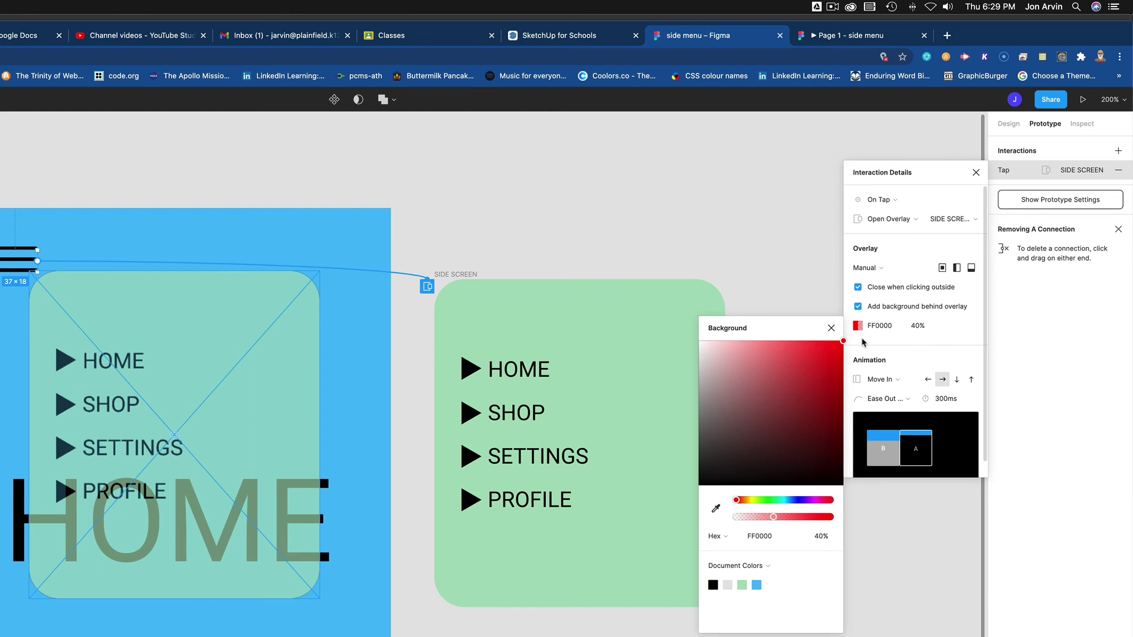
pyautogui.click(831, 328)
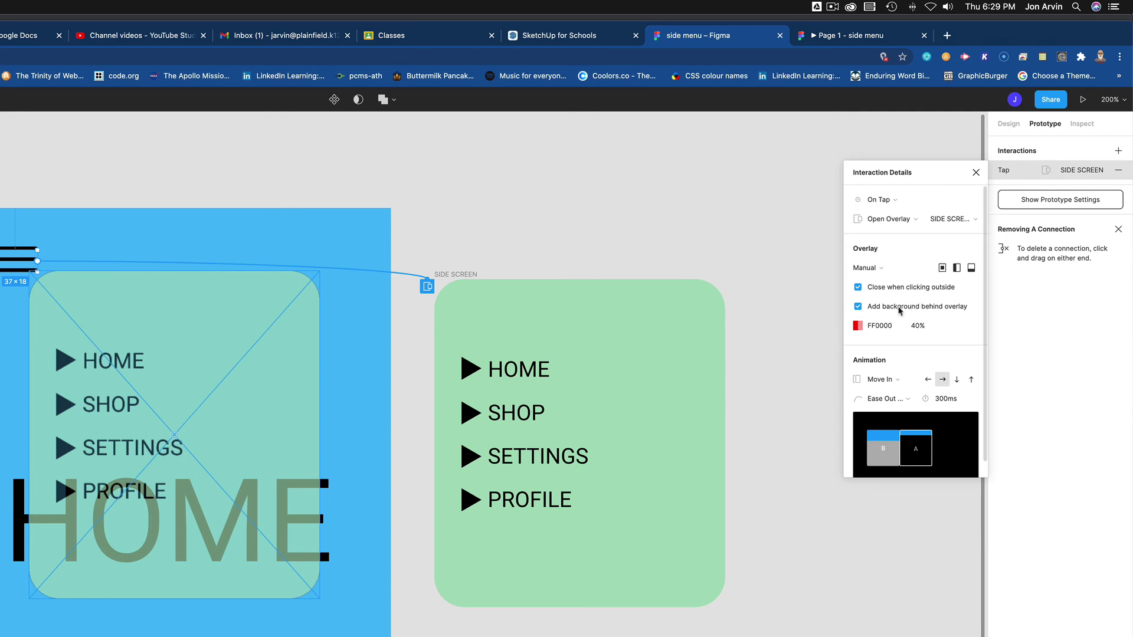
# Step: Change the overlay's animation to Dissolve and test the side menu in the reloaded prototype preview
pyautogui.click(908, 381)
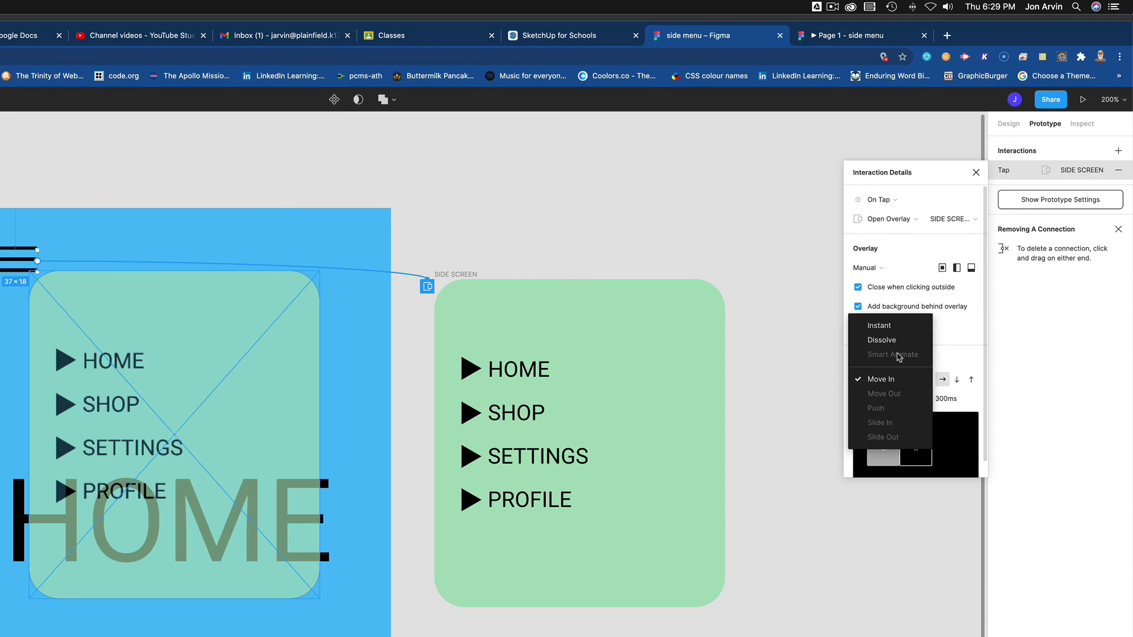
pyautogui.click(895, 344)
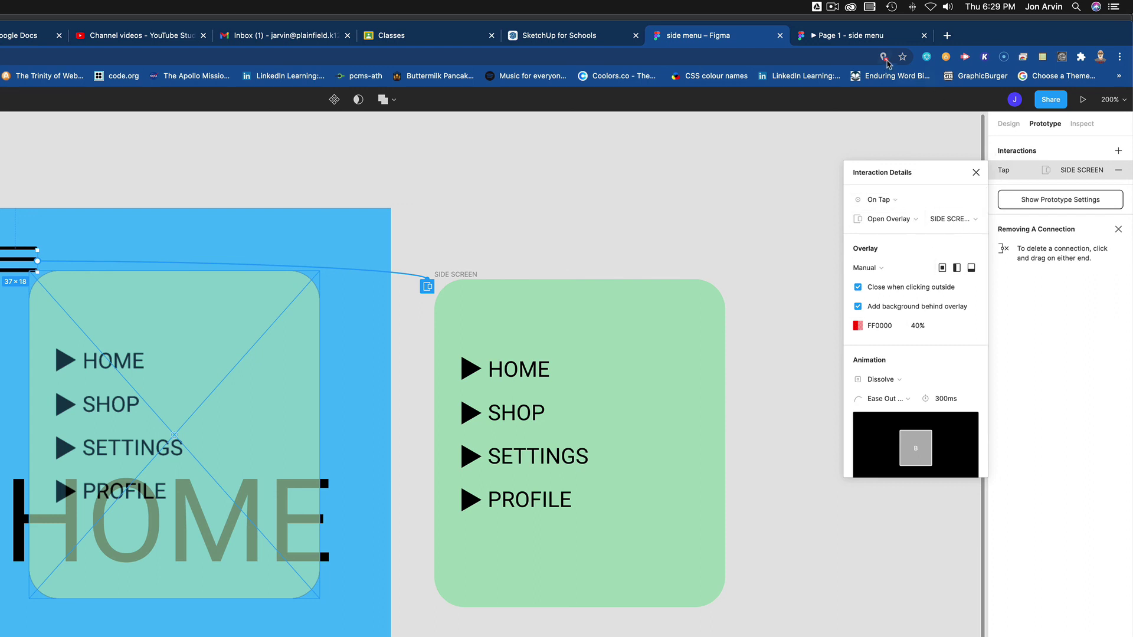
pyautogui.click(867, 38)
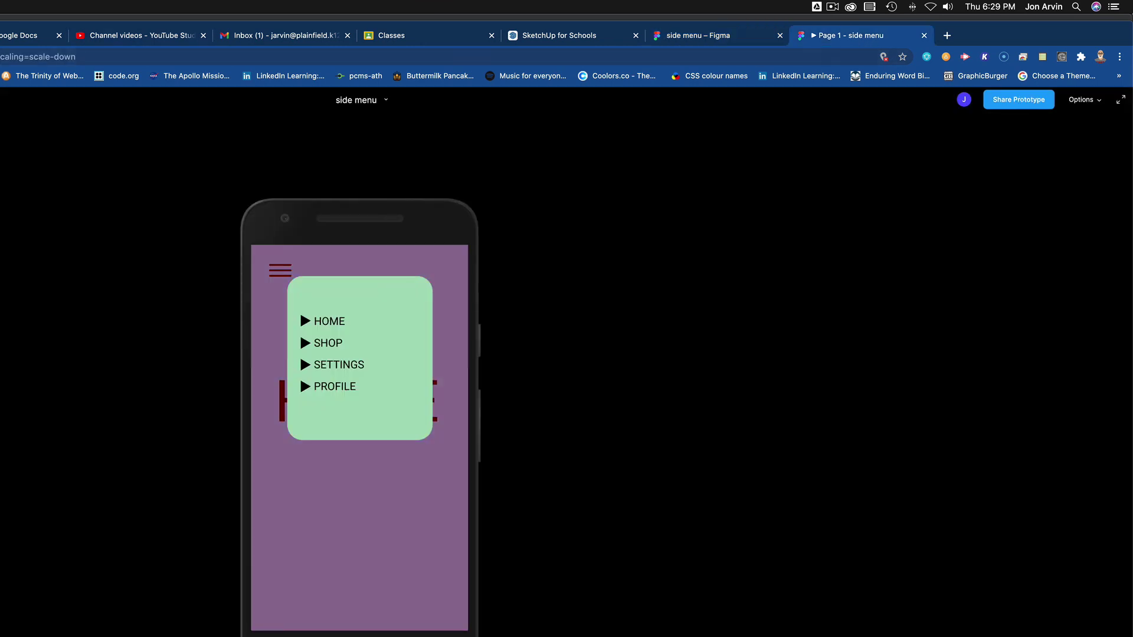
pyautogui.press('super+r')
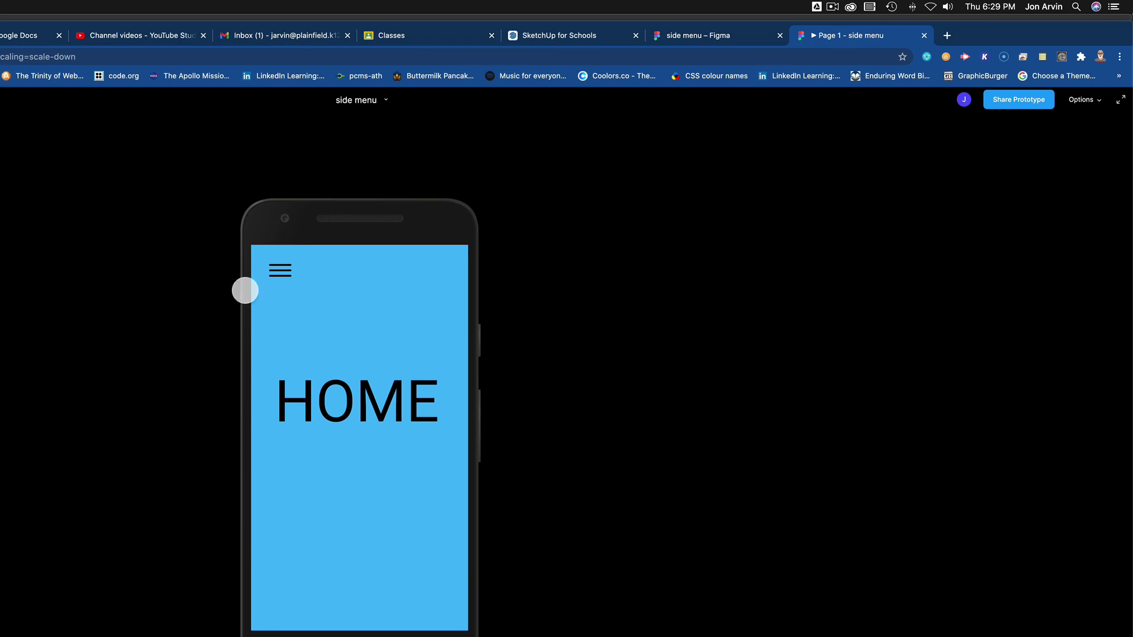
pyautogui.click(278, 273)
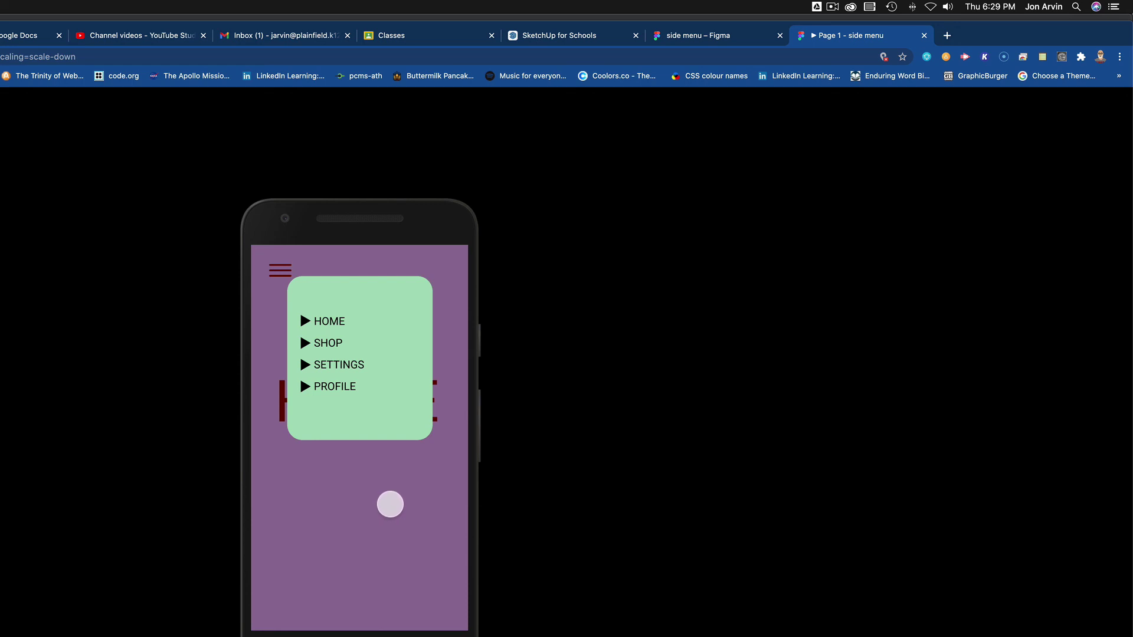
# Step: Back in the design file, change the overlay background color to bright green 0FEF0A
pyautogui.click(718, 40)
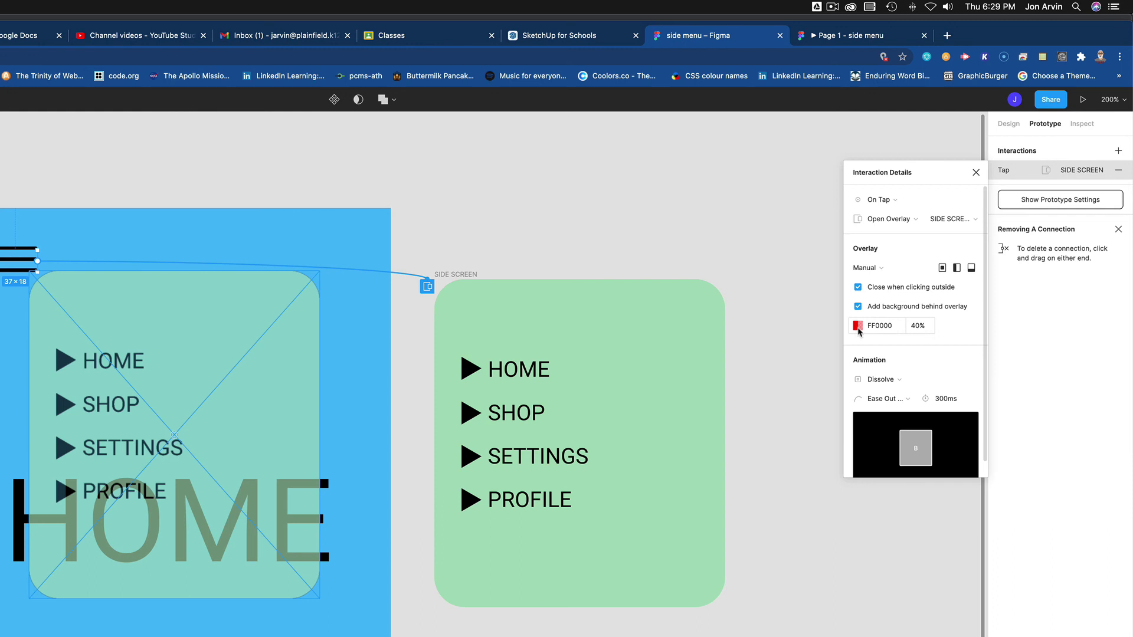
pyautogui.click(827, 41)
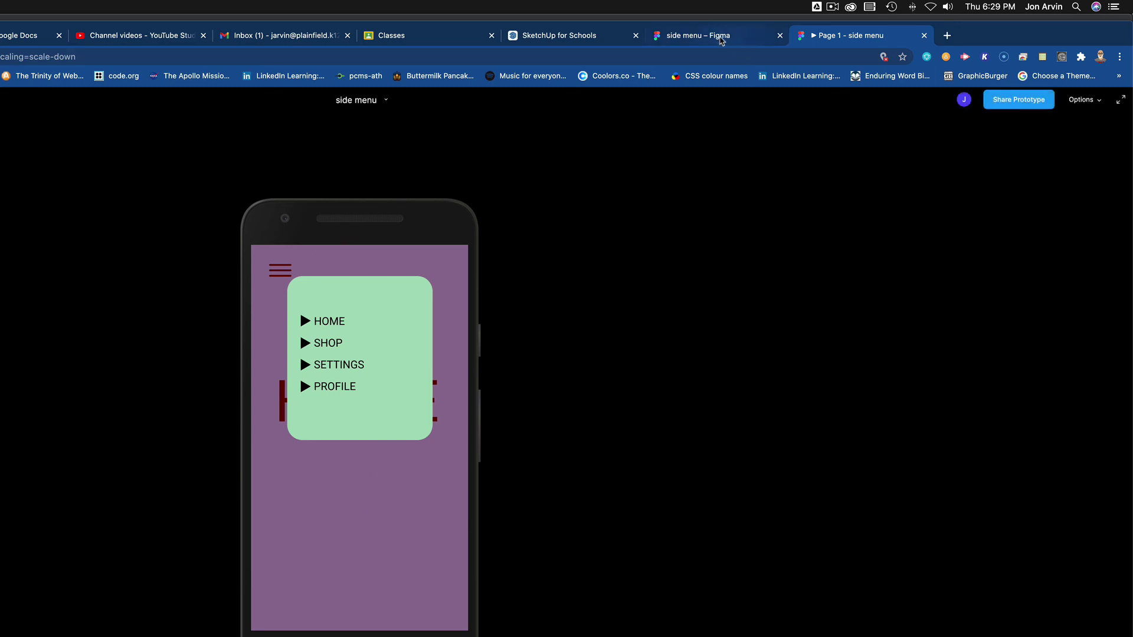
pyautogui.click(722, 38)
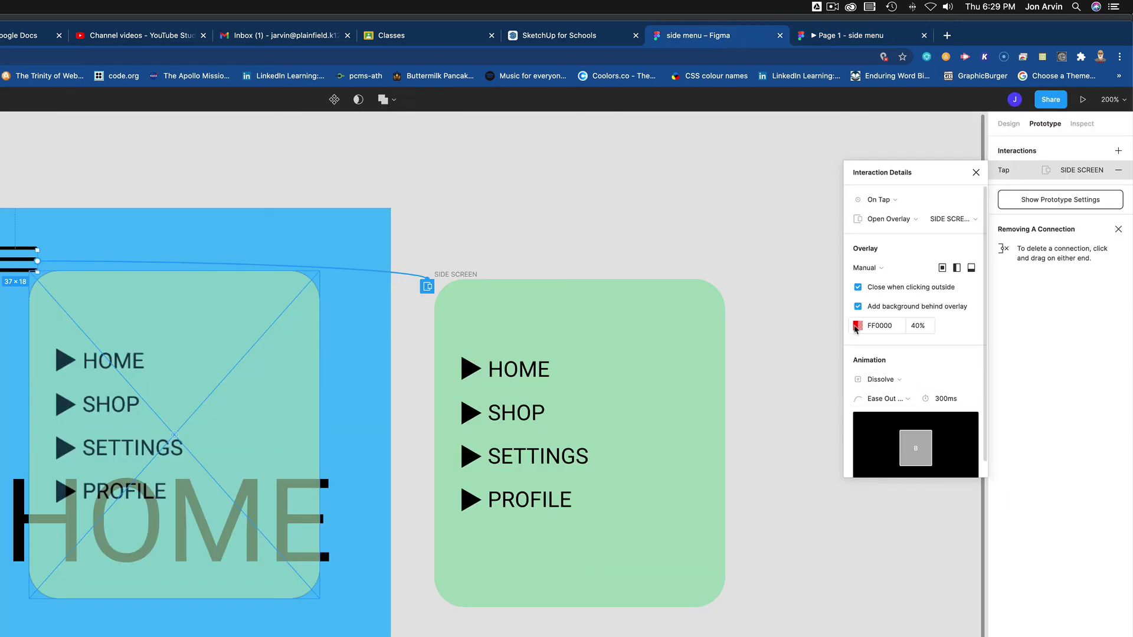
pyautogui.click(858, 326)
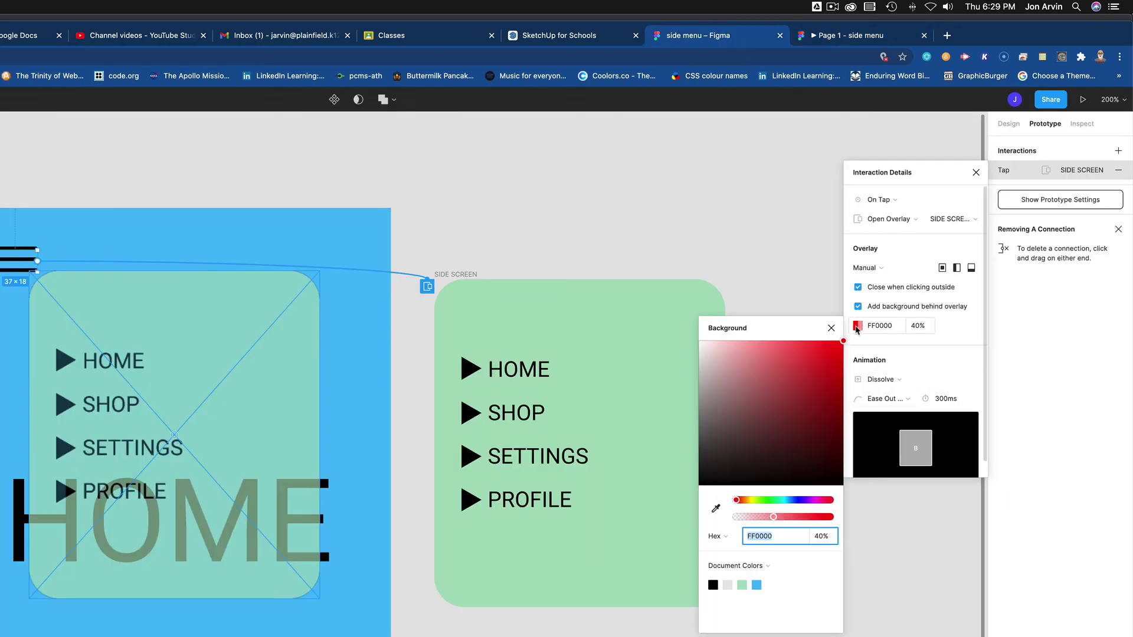
pyautogui.click(767, 500)
pyautogui.moveTo(769, 458); pyautogui.dragTo(837, 350)
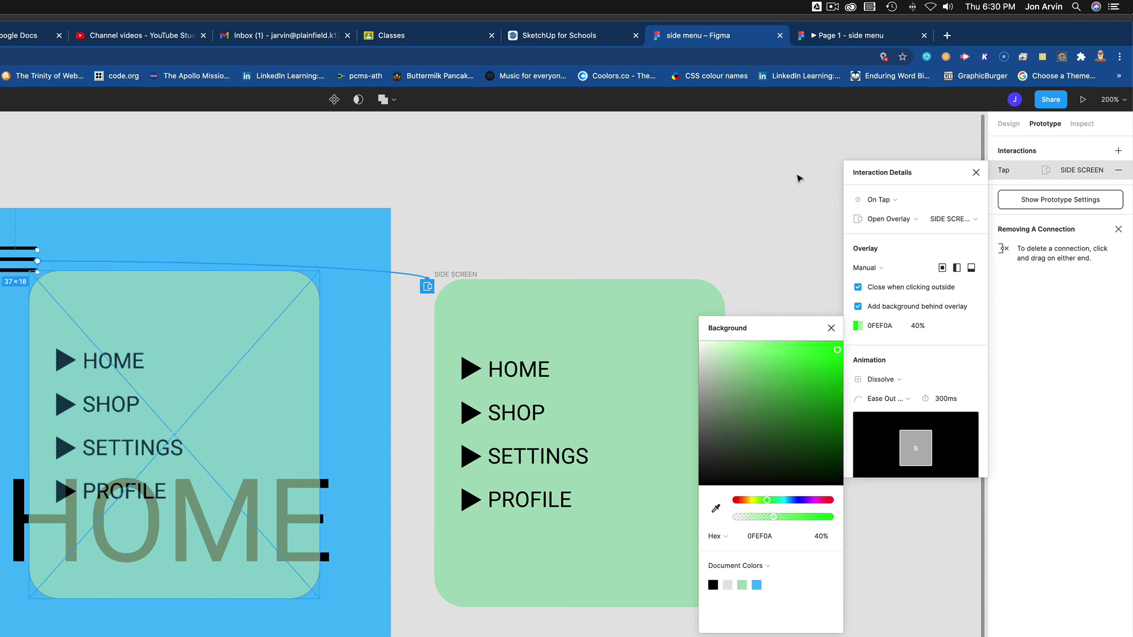
# Step: Reload the prototype preview and open the side menu from the hamburger icon to test the green overlay background
pyautogui.click(799, 178)
pyautogui.click(832, 37)
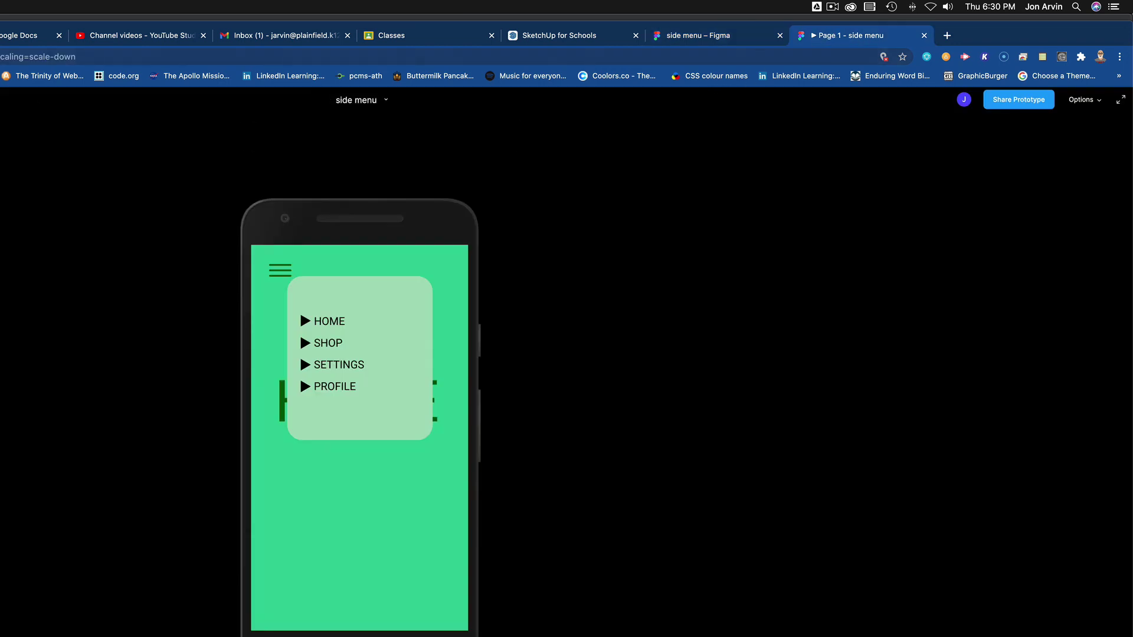
pyautogui.press('super+r')
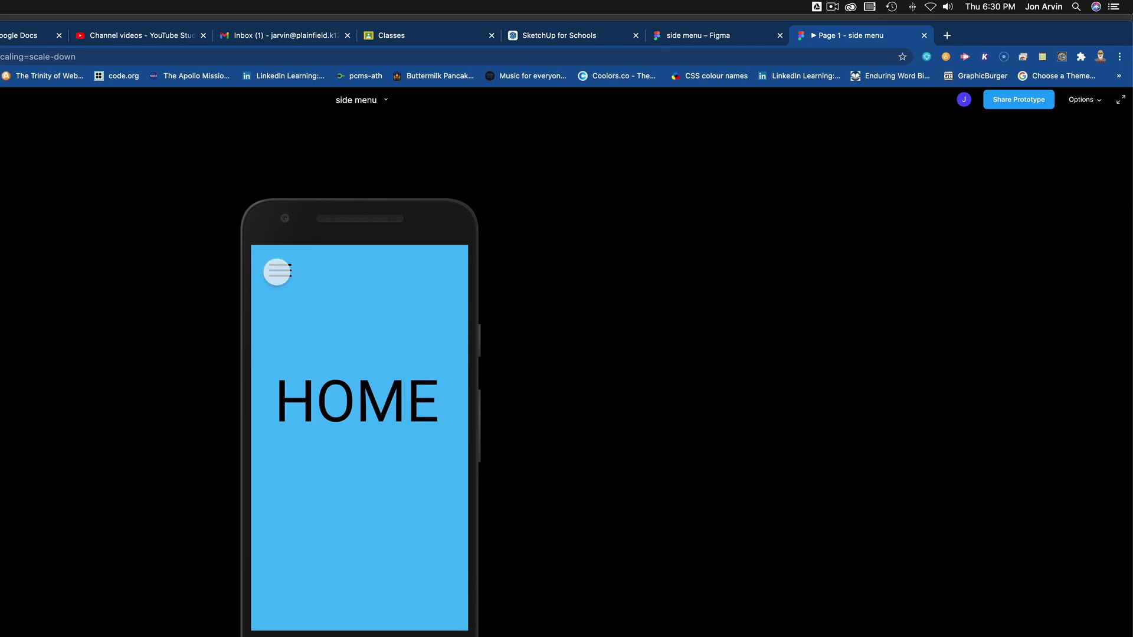
pyautogui.click(277, 272)
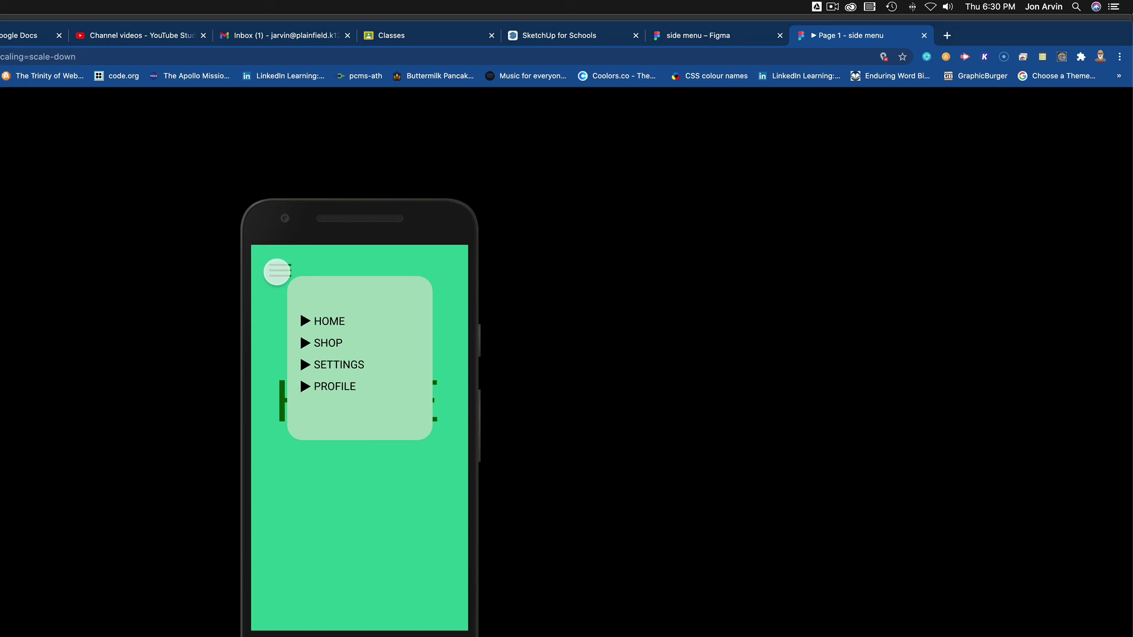
# Step: Back in the design file, set the hamburger icon's overlay background color to black 000000, keeping 40% opacity
pyautogui.click(736, 37)
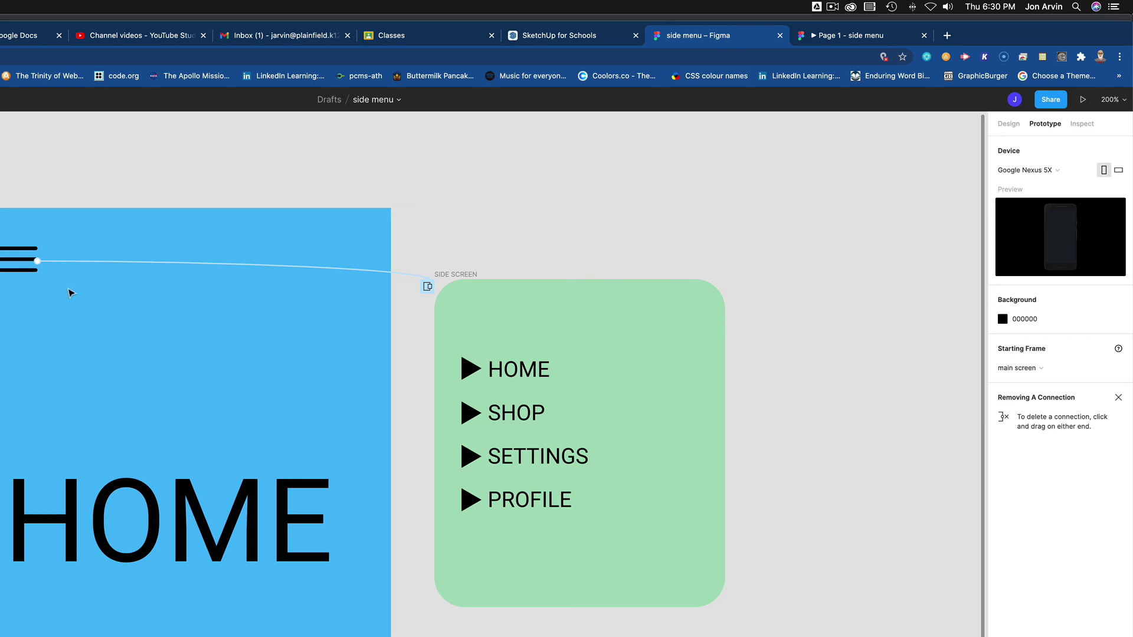
pyautogui.click(1015, 171)
pyautogui.click(1014, 171)
pyautogui.click(5, 258)
pyautogui.click(995, 171)
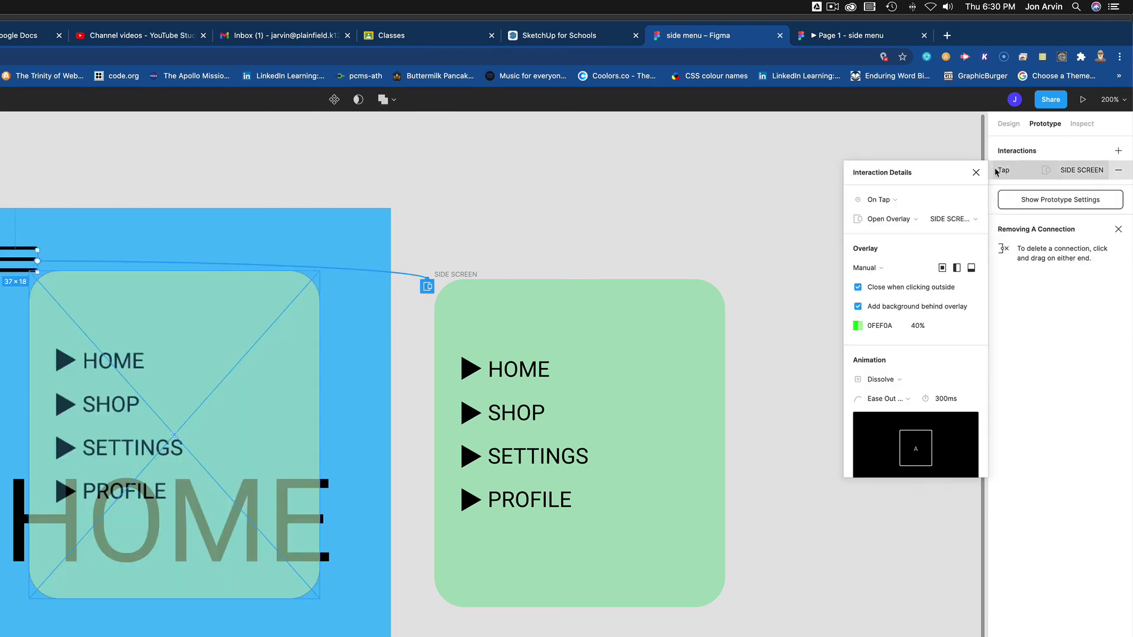
pyautogui.click(857, 331)
pyautogui.moveTo(794, 420); pyautogui.dragTo(652, 525)
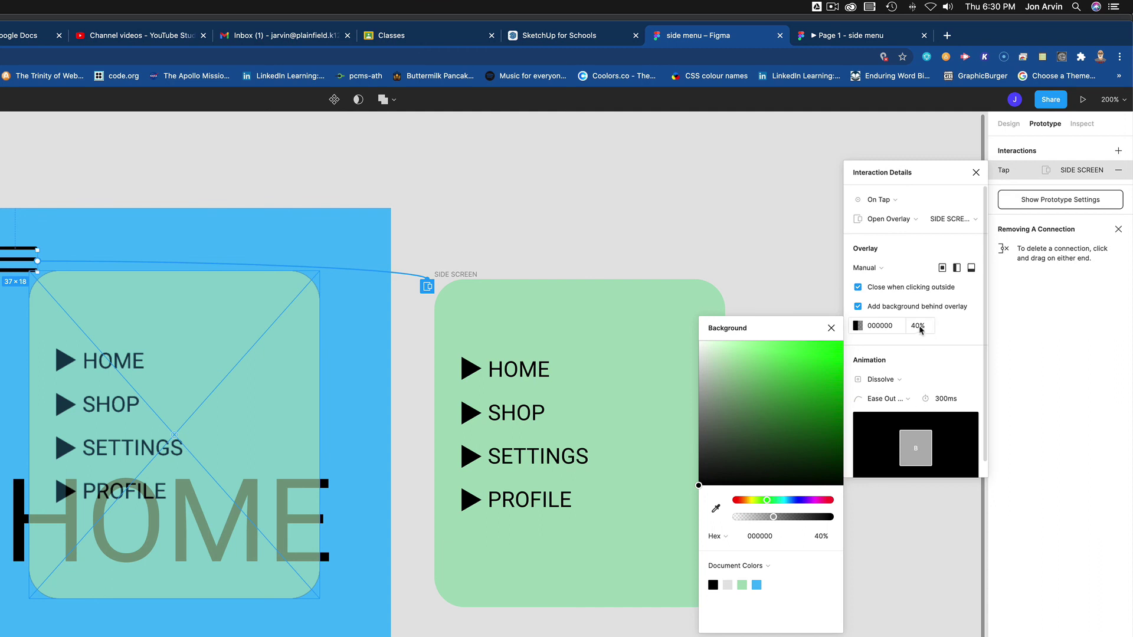
# Step: Reload the prototype preview and open and close the side menu repeatedly to test the black overlay tint
pyautogui.click(841, 38)
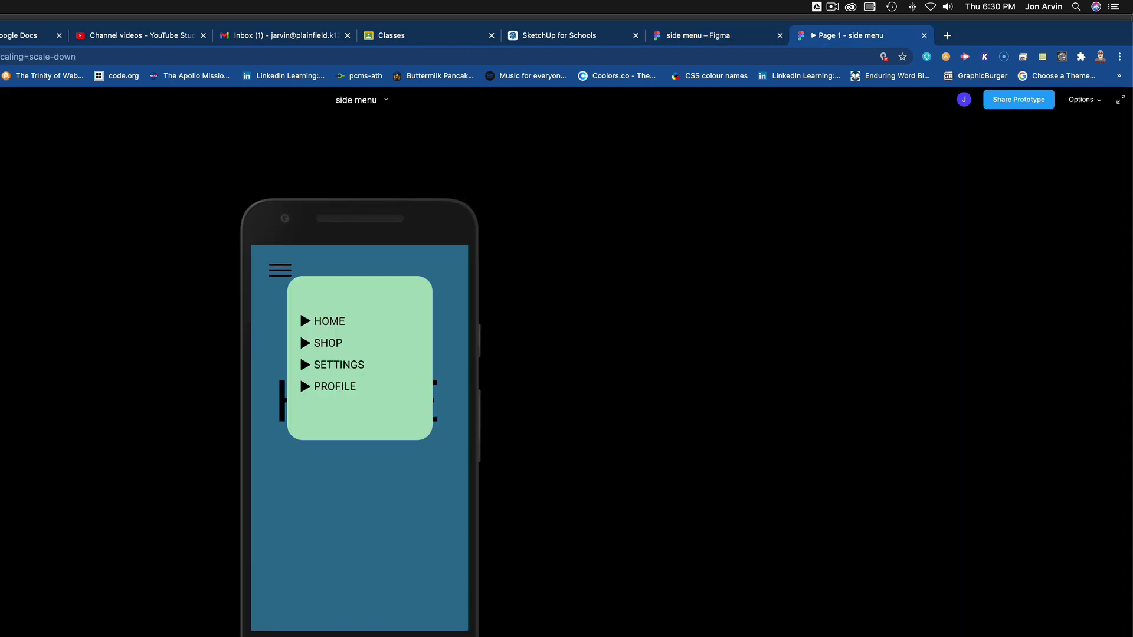
pyautogui.press('super+r')
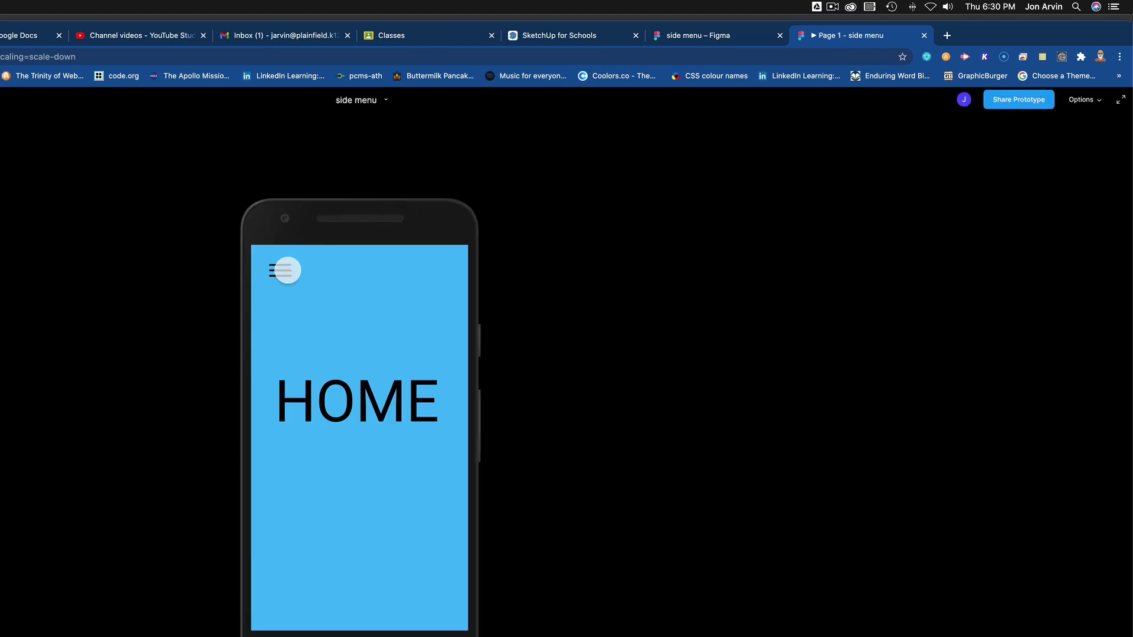
pyautogui.click(284, 270)
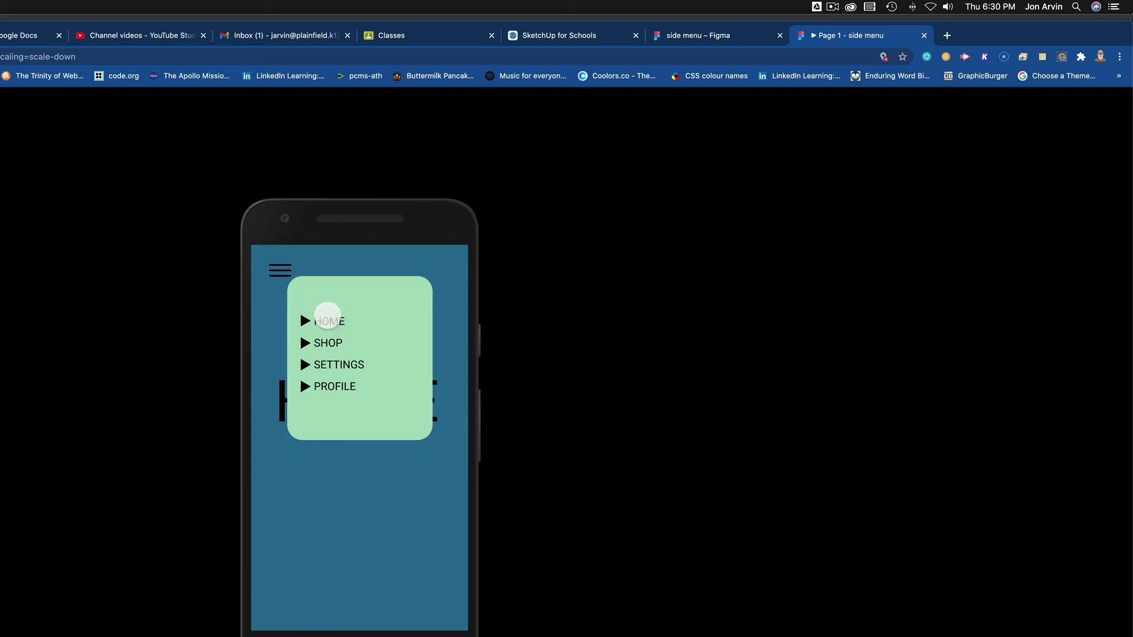
pyautogui.click(271, 269)
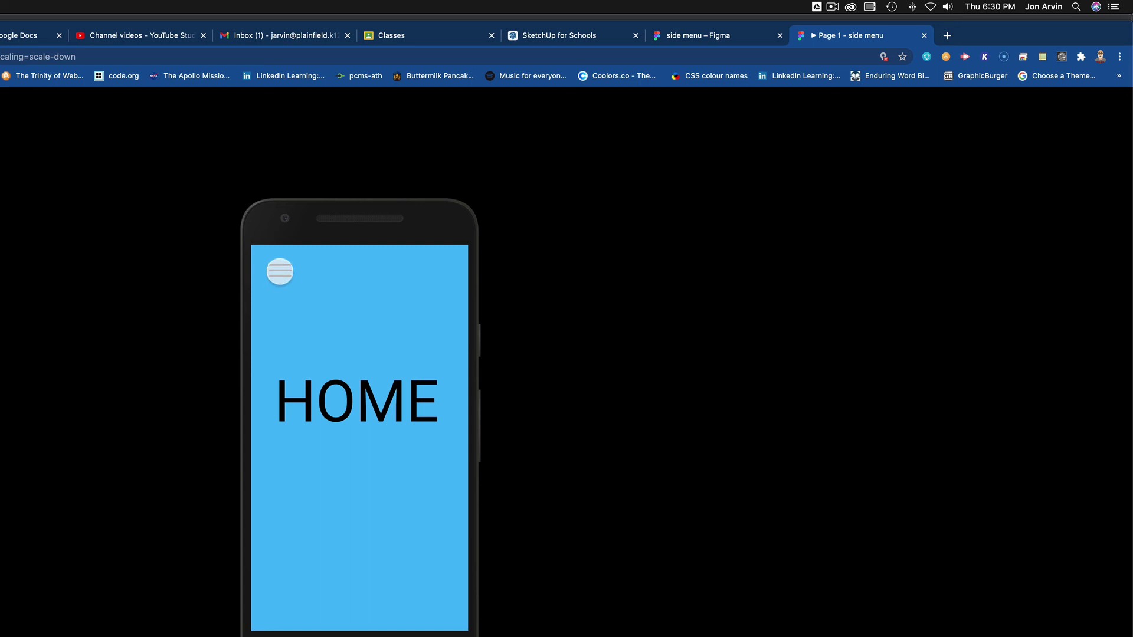
pyautogui.click(280, 273)
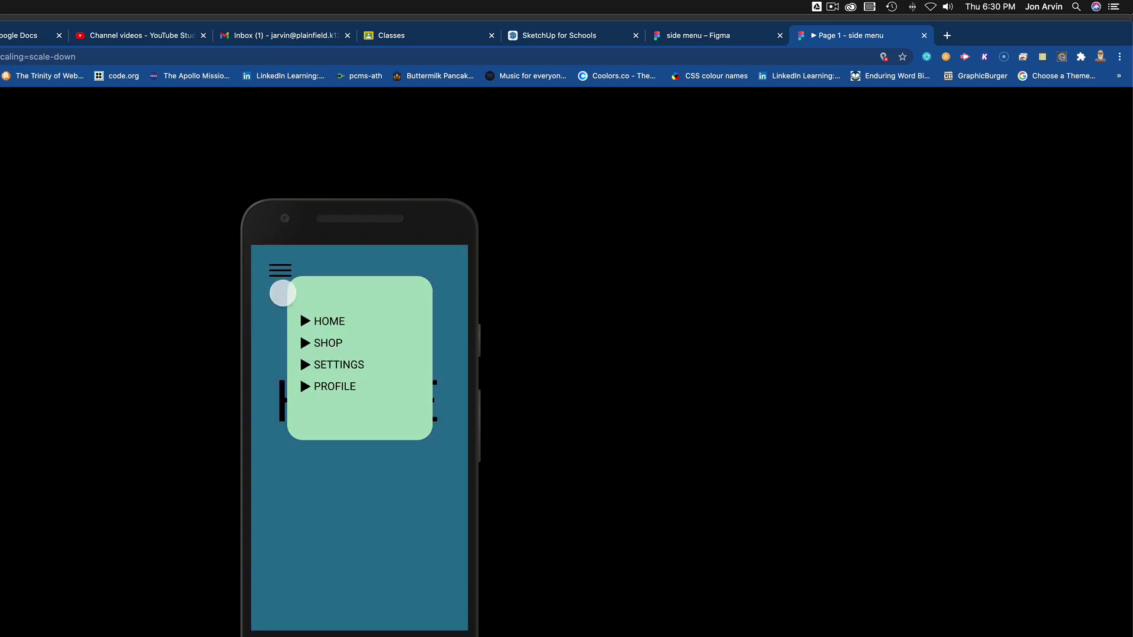
pyautogui.click(281, 272)
# Step: Return to the design file and change the overlay's animation to Move In with the downward direction
pyautogui.click(723, 39)
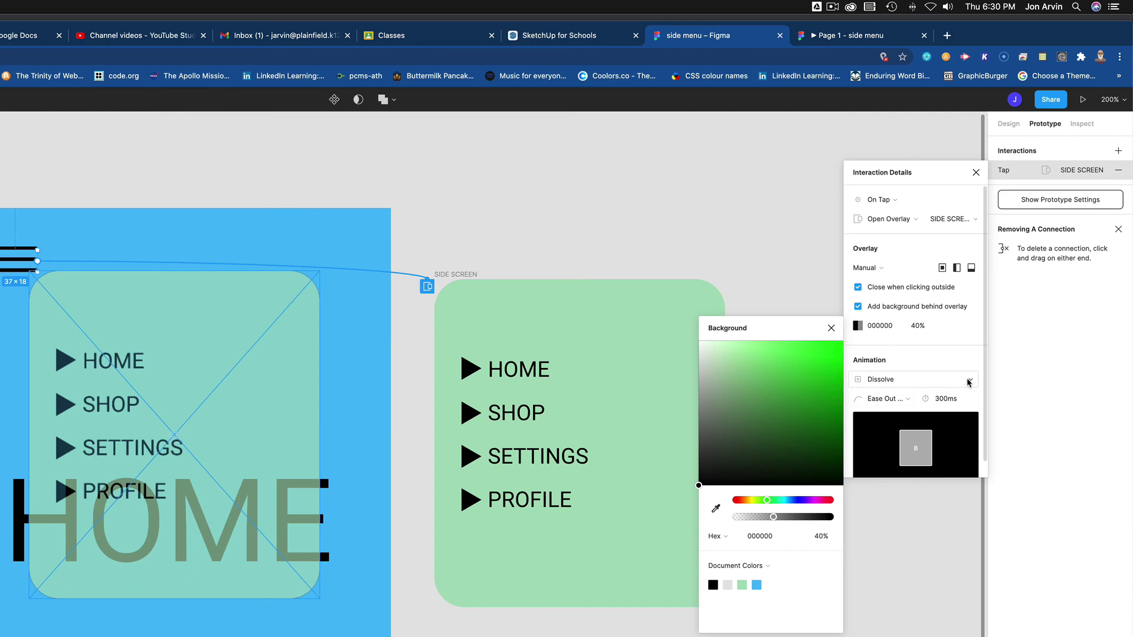
pyautogui.click(930, 378)
pyautogui.click(918, 415)
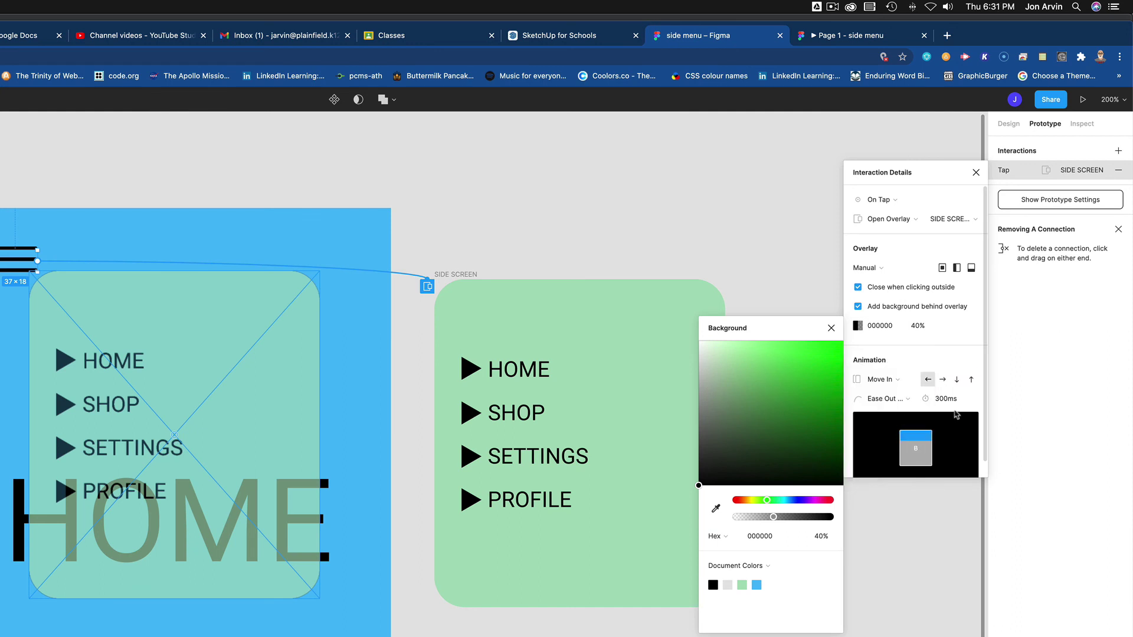
pyautogui.click(957, 381)
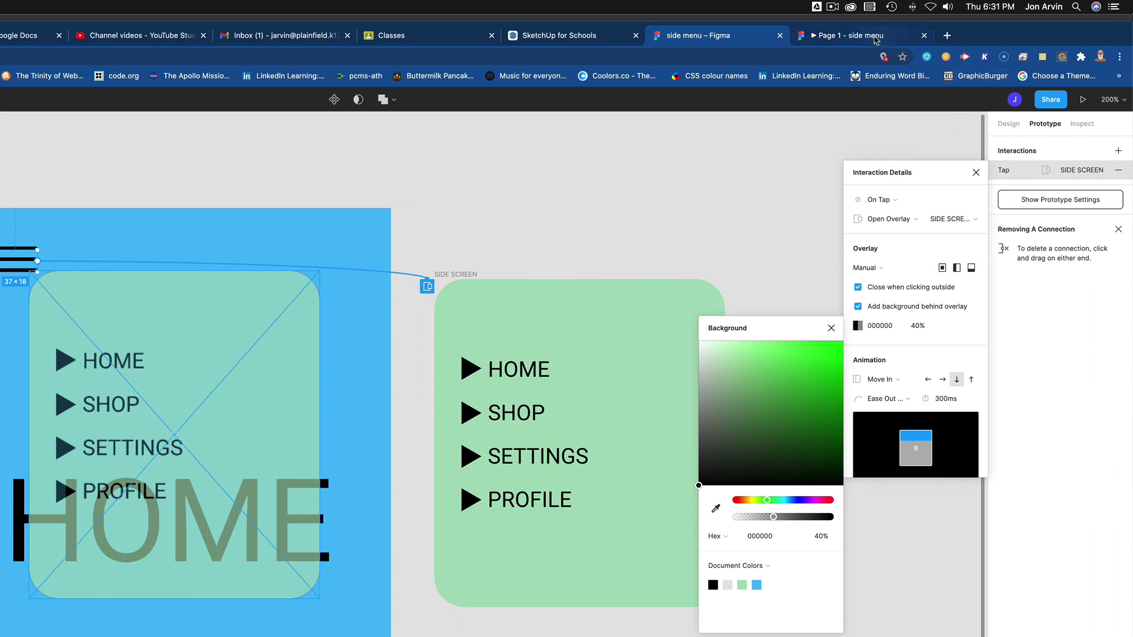
# Step: Test the Move In animation in the prototype preview by opening and closing the side menu several times
pyautogui.click(873, 36)
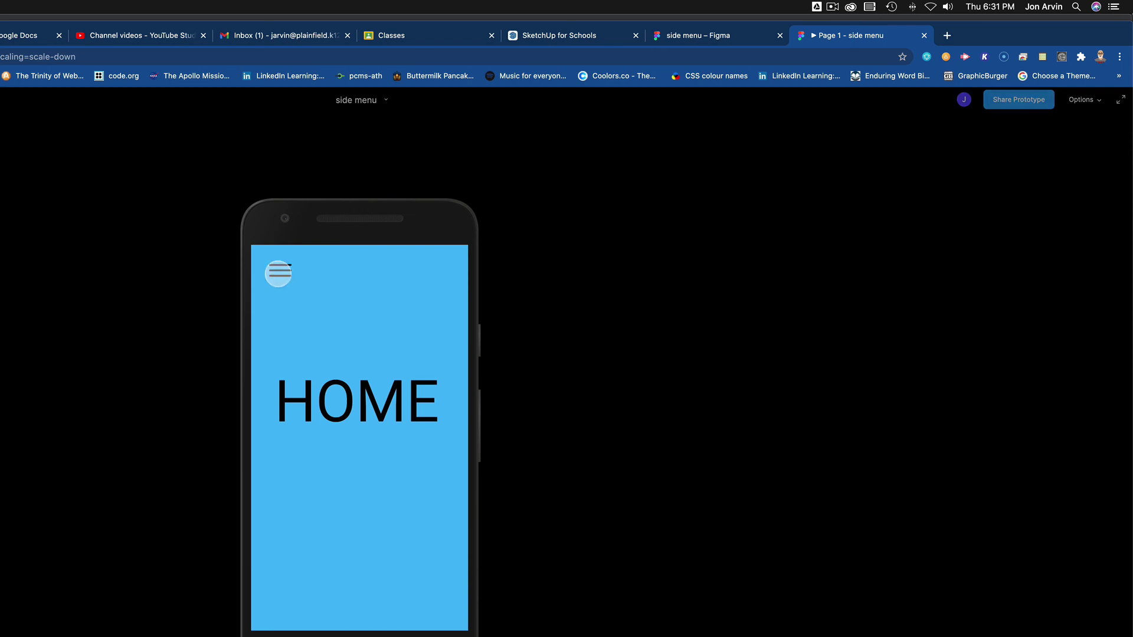
pyautogui.click(278, 272)
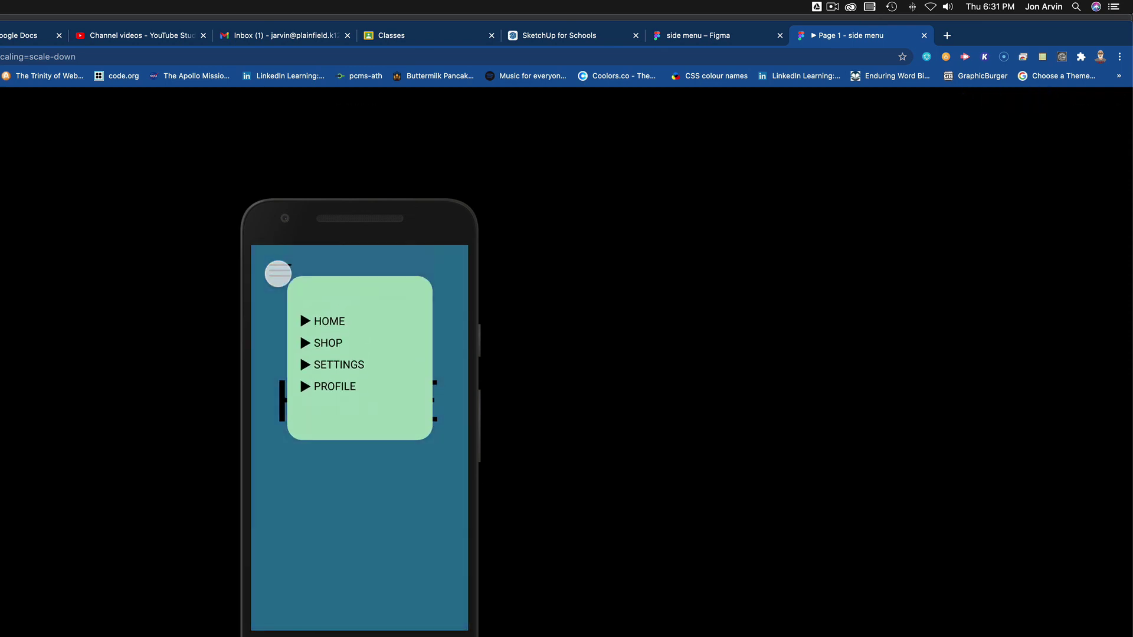
pyautogui.click(278, 273)
pyautogui.click(278, 273)
pyautogui.click(345, 495)
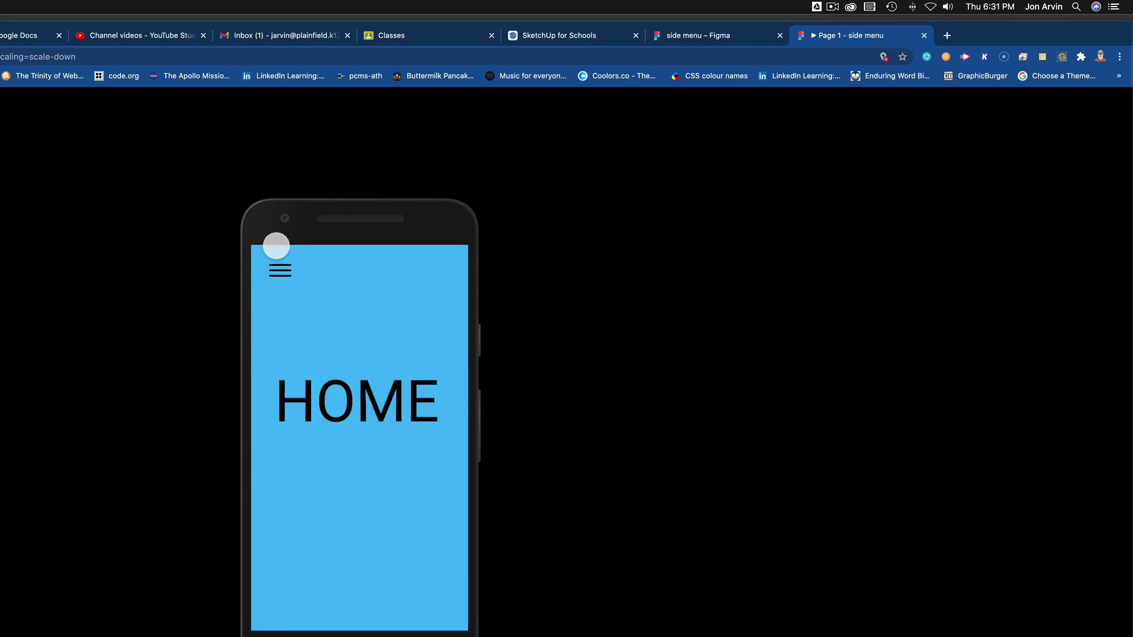
pyautogui.click(279, 268)
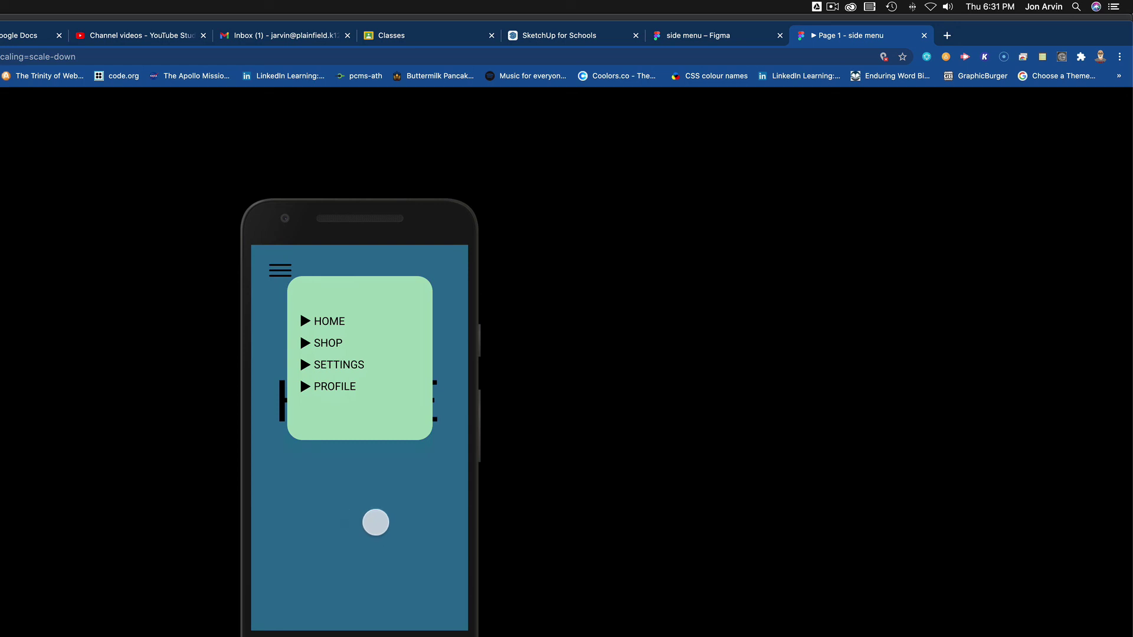
# Step: Return to the design file, close the interaction details and open the sharing settings for the side menu file
pyautogui.click(705, 35)
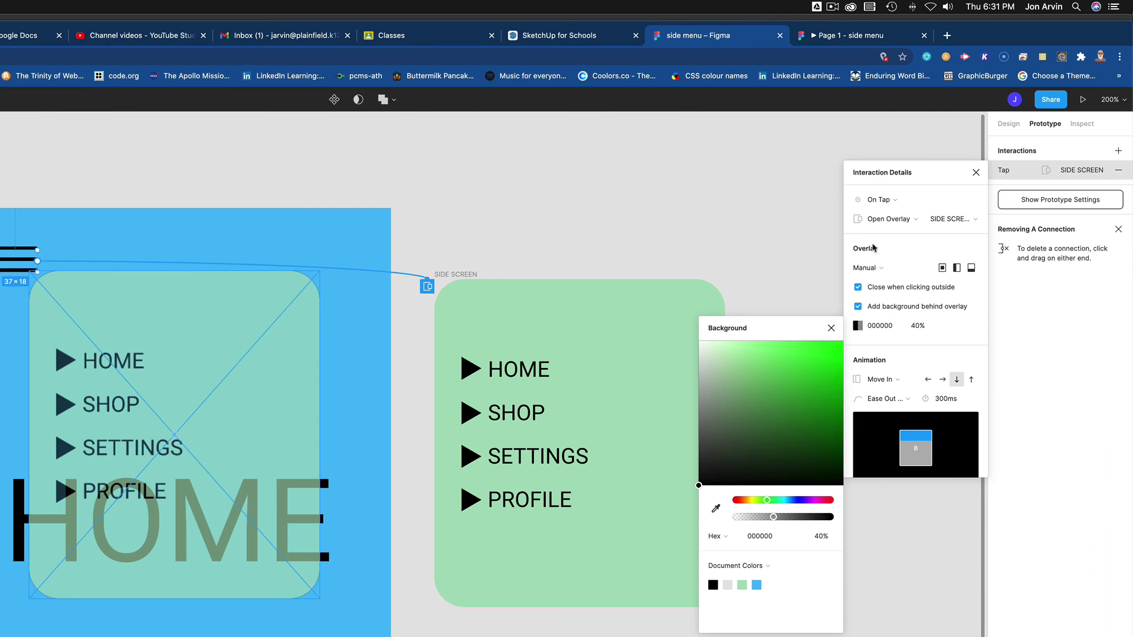
pyautogui.click(975, 173)
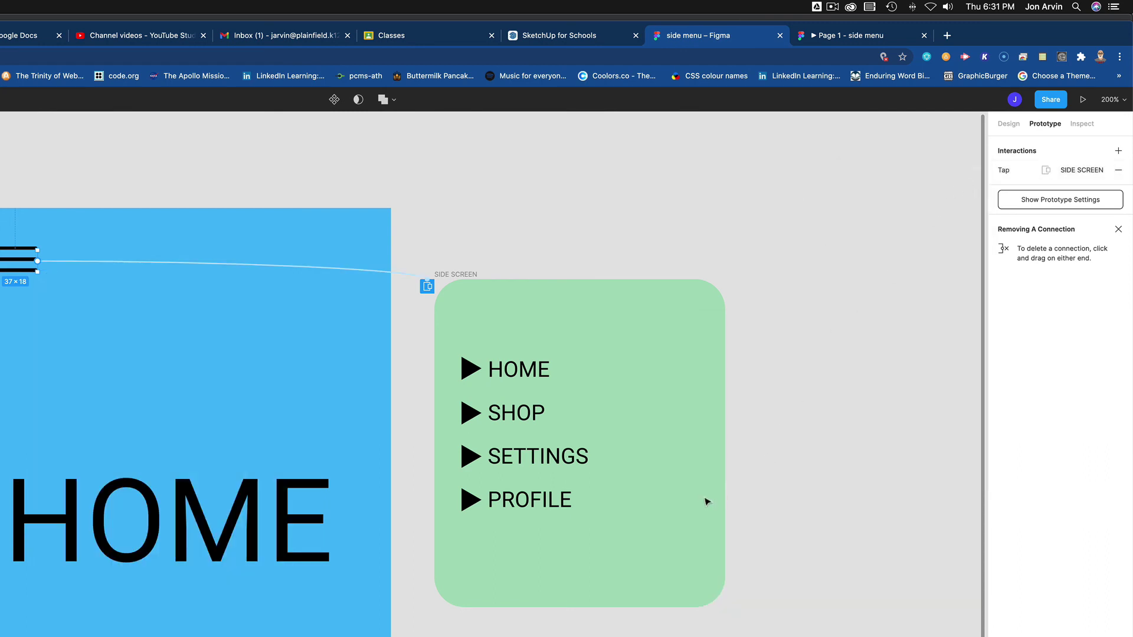
pyautogui.click(1050, 99)
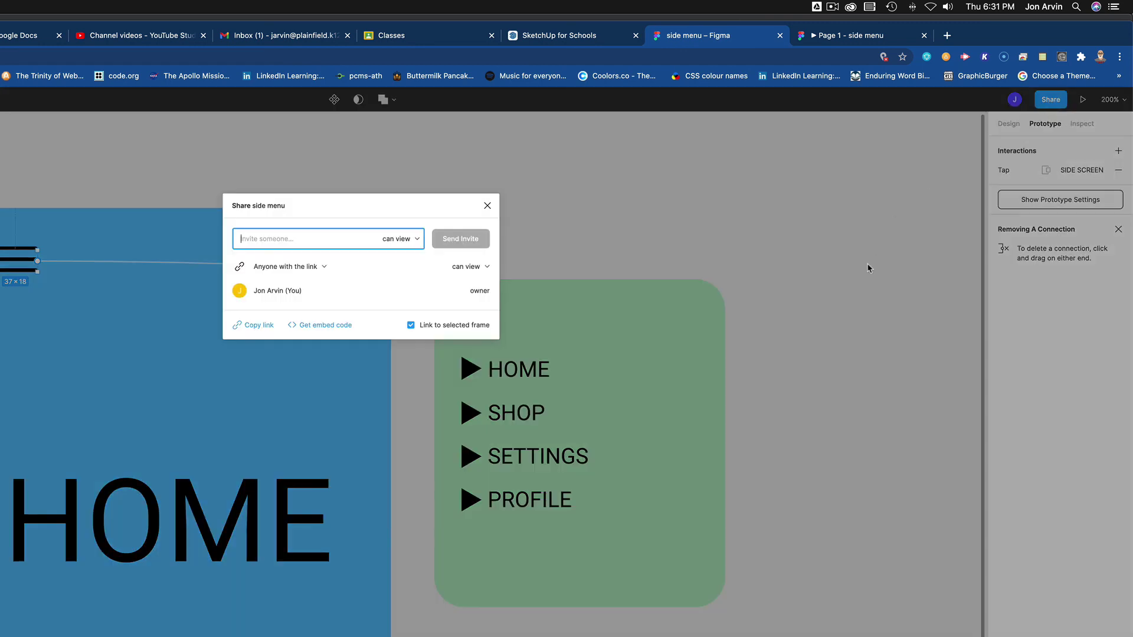